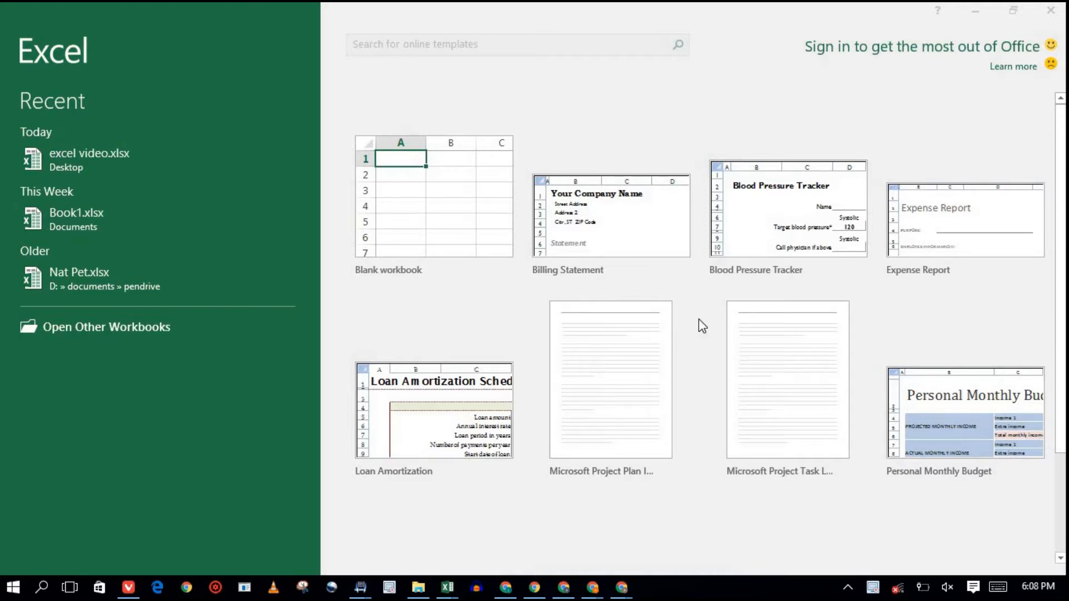
Create a workbook from the Billing Statement template and start editing its Street Address cell B2.
left_click(597, 45)
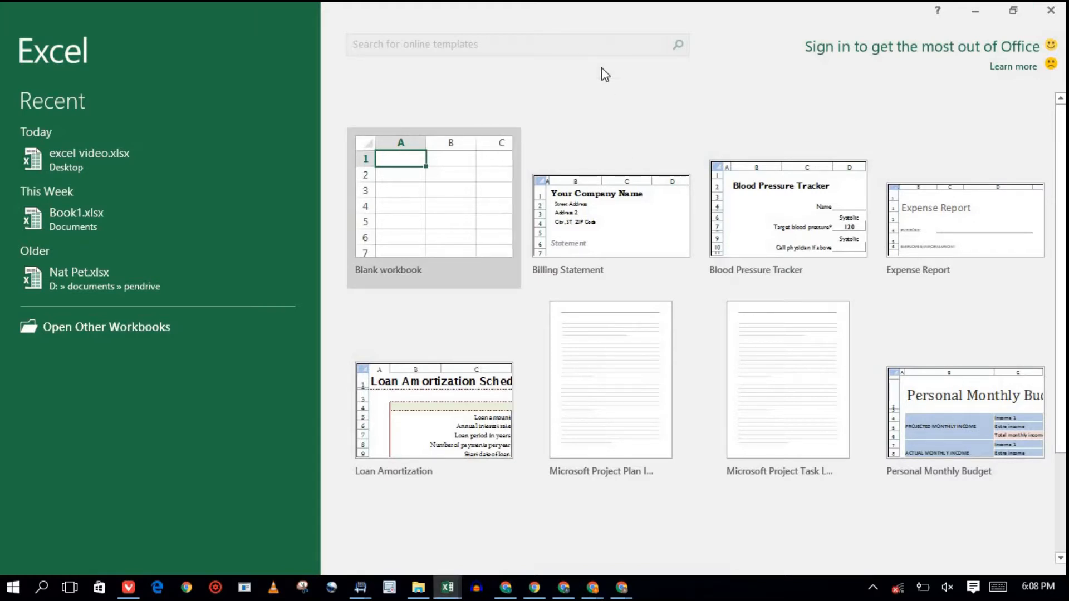
left_click(621, 234)
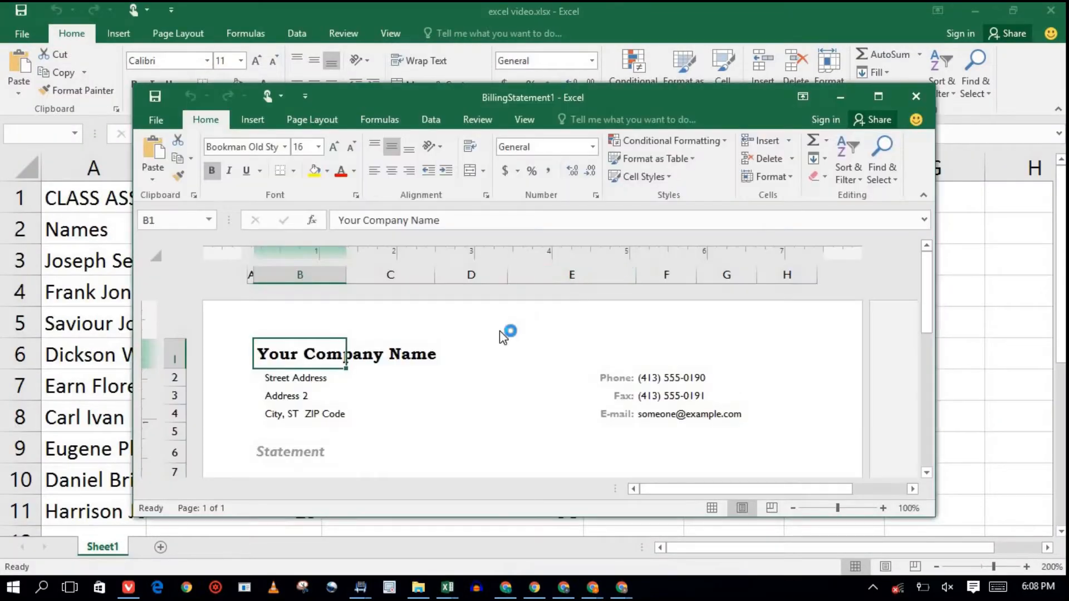
left_click(307, 378)
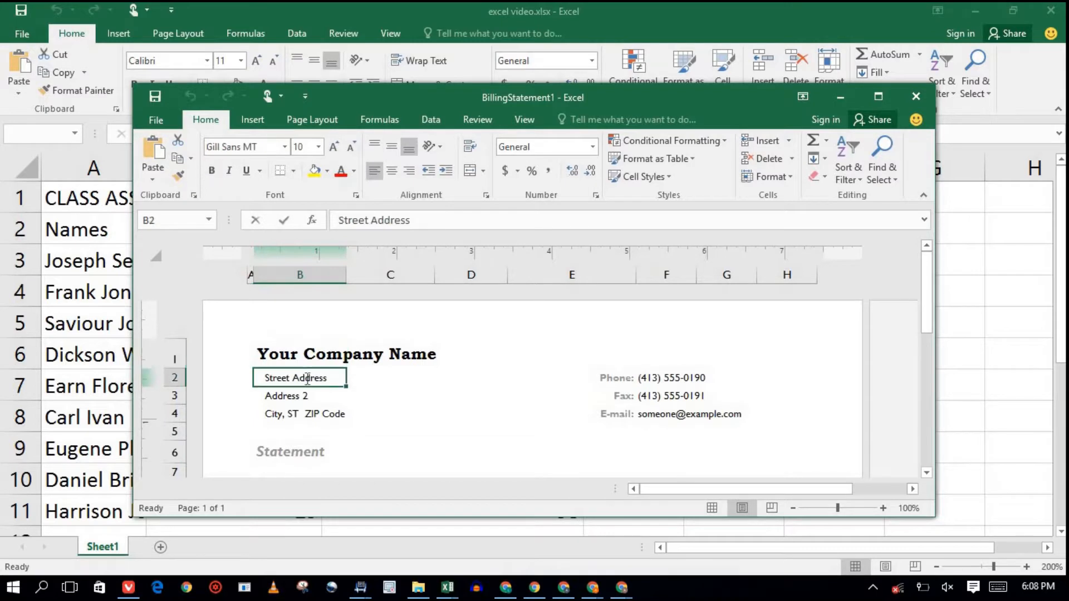
double_click(307, 378)
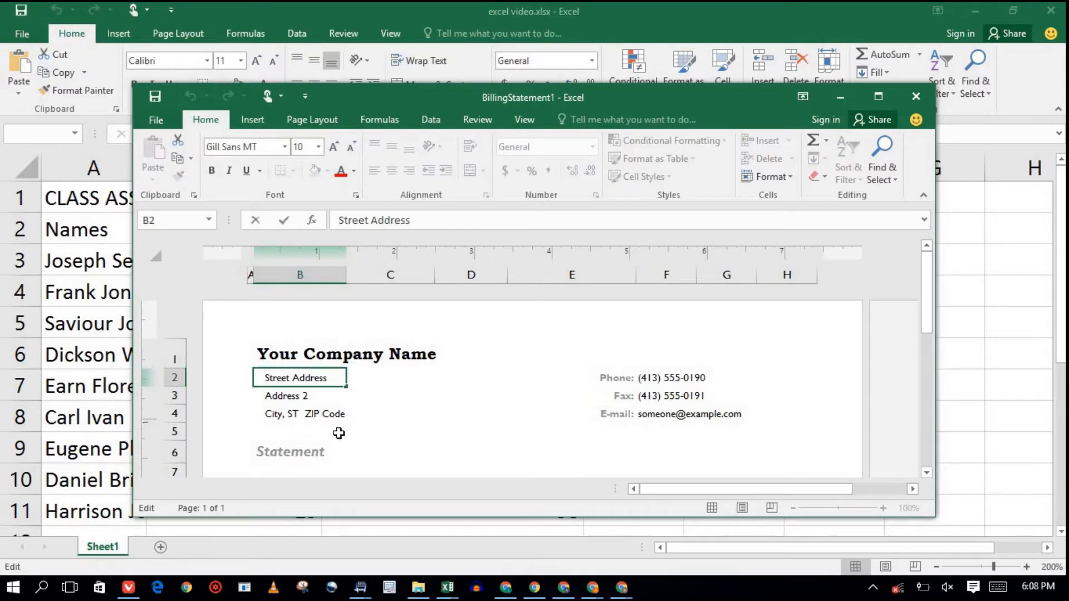
mouse_move(928, 304)
left_mouse_down()
mouse_move(931, 375)
mouse_move(928, 306)
left_mouse_up()
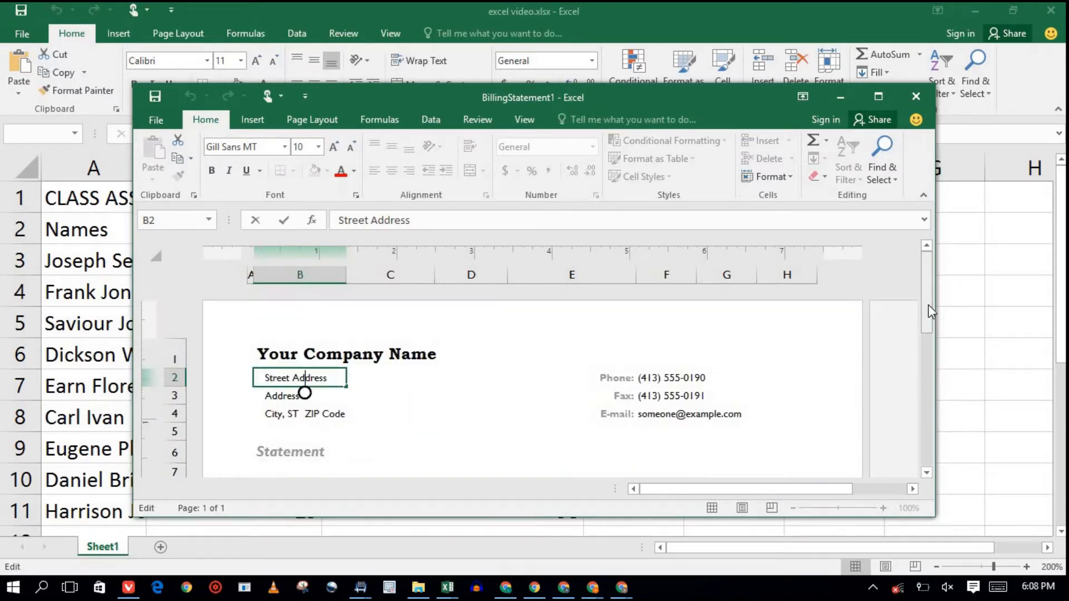
Maximize the BillingStatement1 window, then close it.
left_click(874, 96)
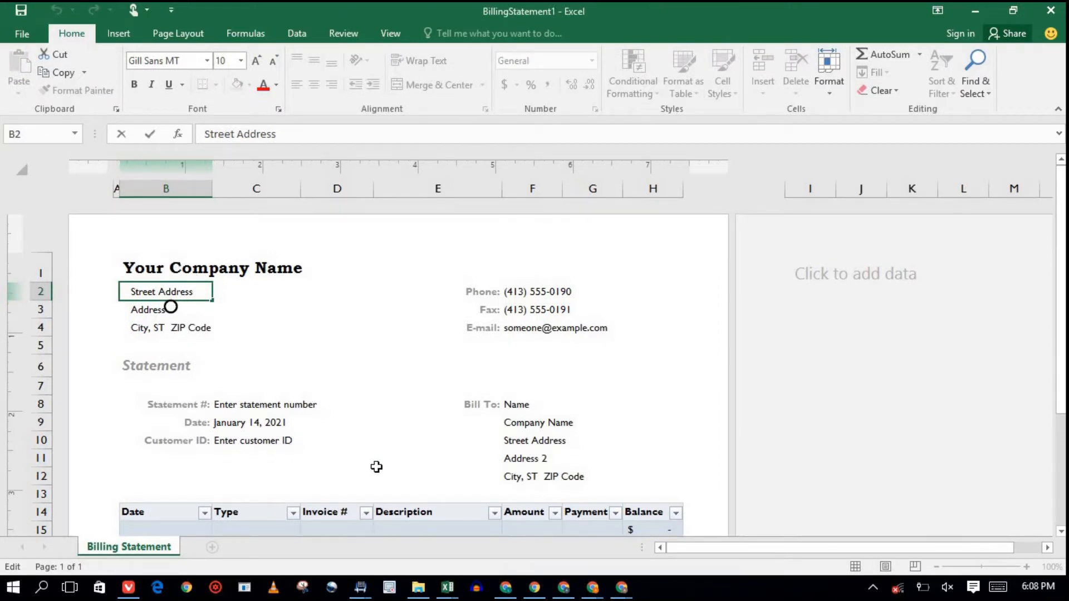
mouse_move(1061, 345)
left_mouse_down()
mouse_move(1061, 384)
mouse_move(1061, 340)
left_mouse_up()
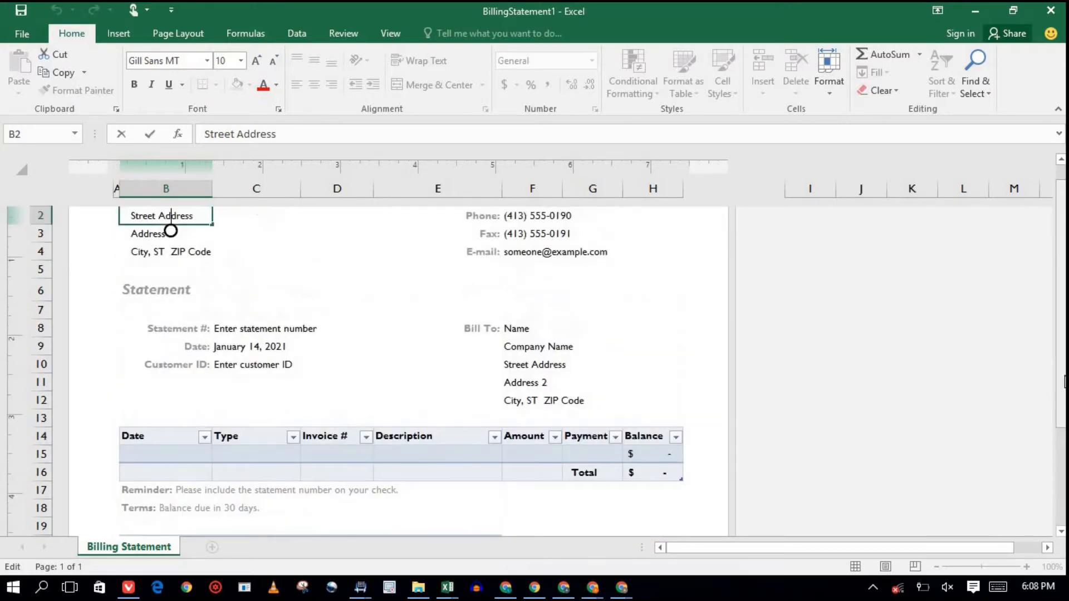
left_click(1051, 10)
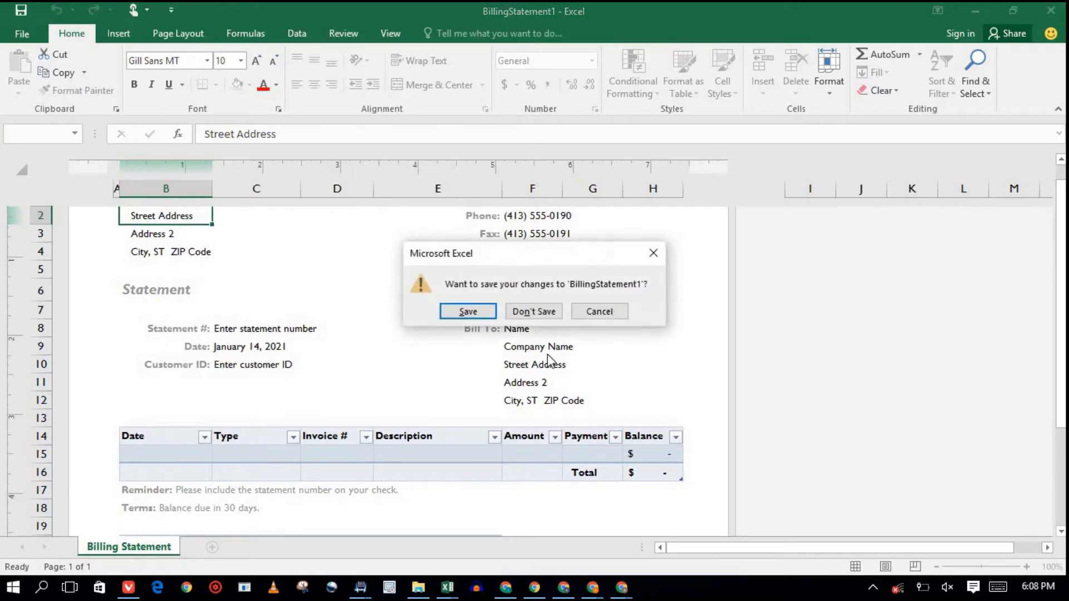
Discard the billing statement, relaunch Excel full-screen from the taskbar, and create blank workbook Book2.
left_click(536, 312)
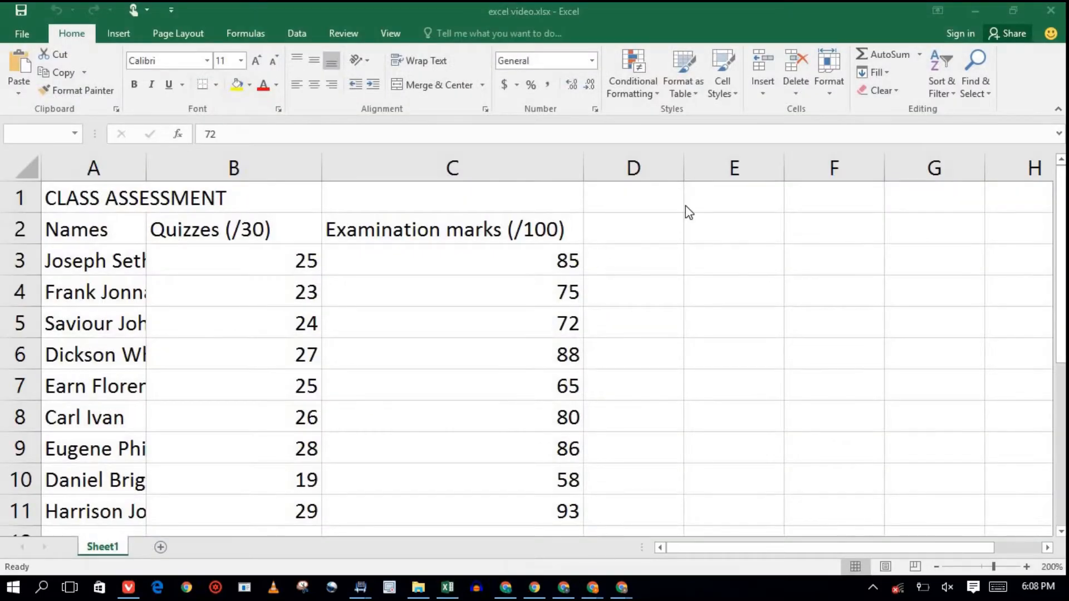
right_click(448, 588)
left_click(418, 510)
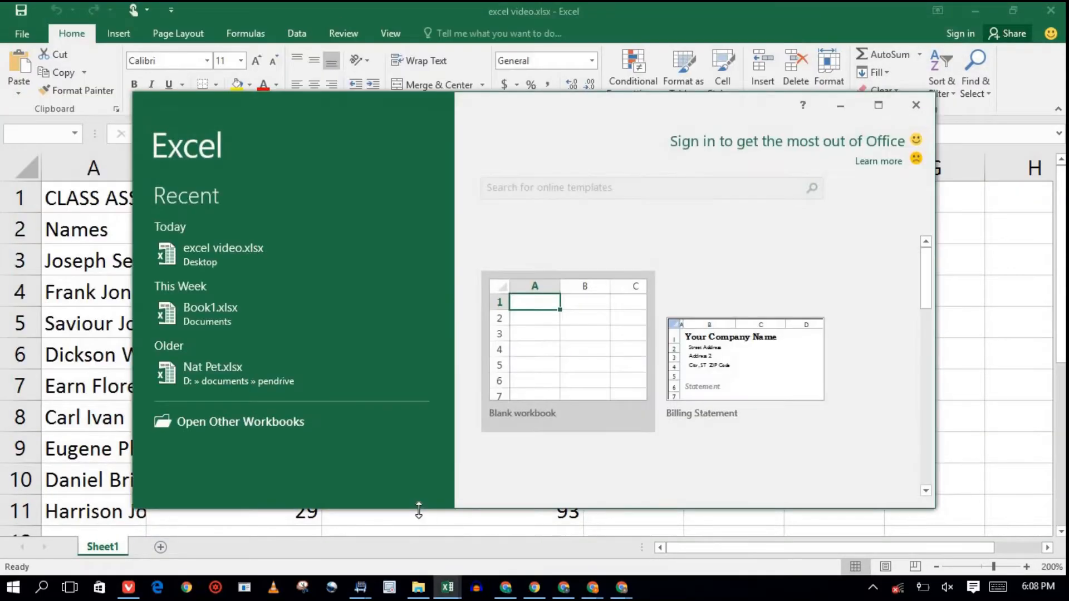
left_click(879, 105)
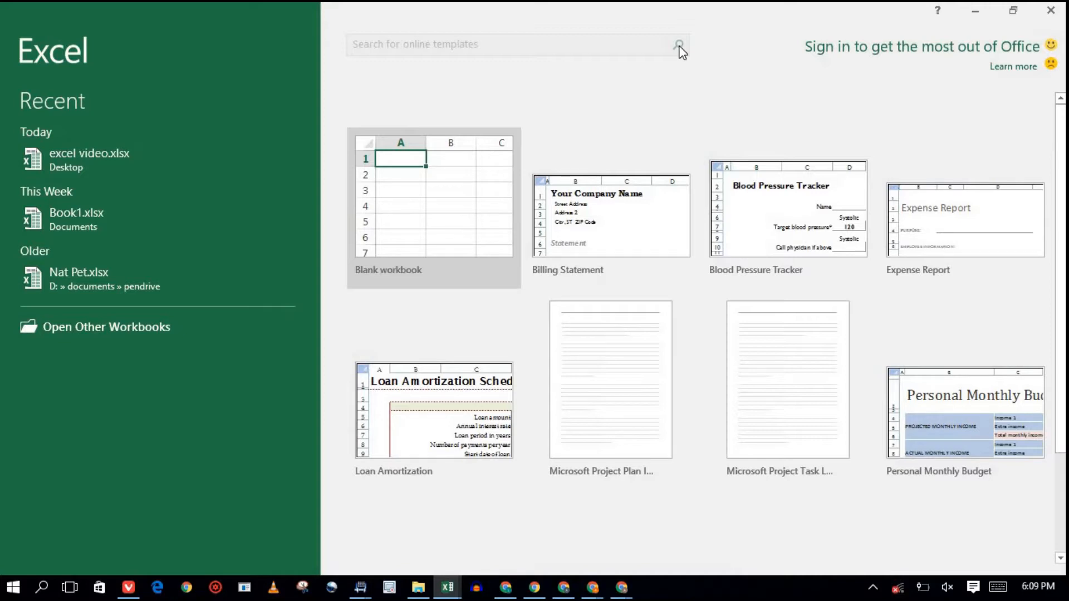
left_click(456, 218)
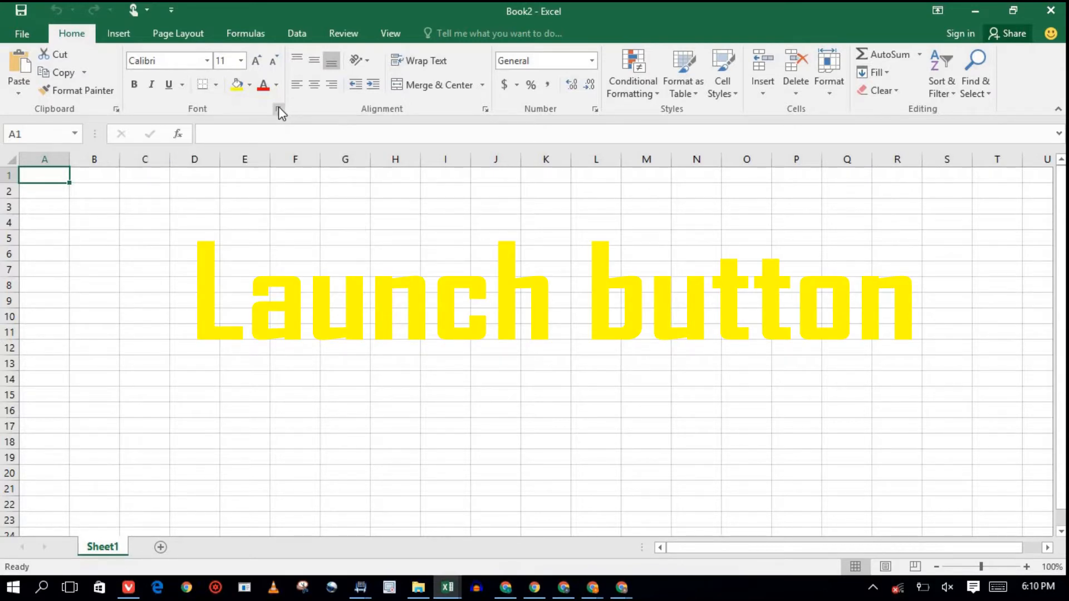
left_click(485, 109)
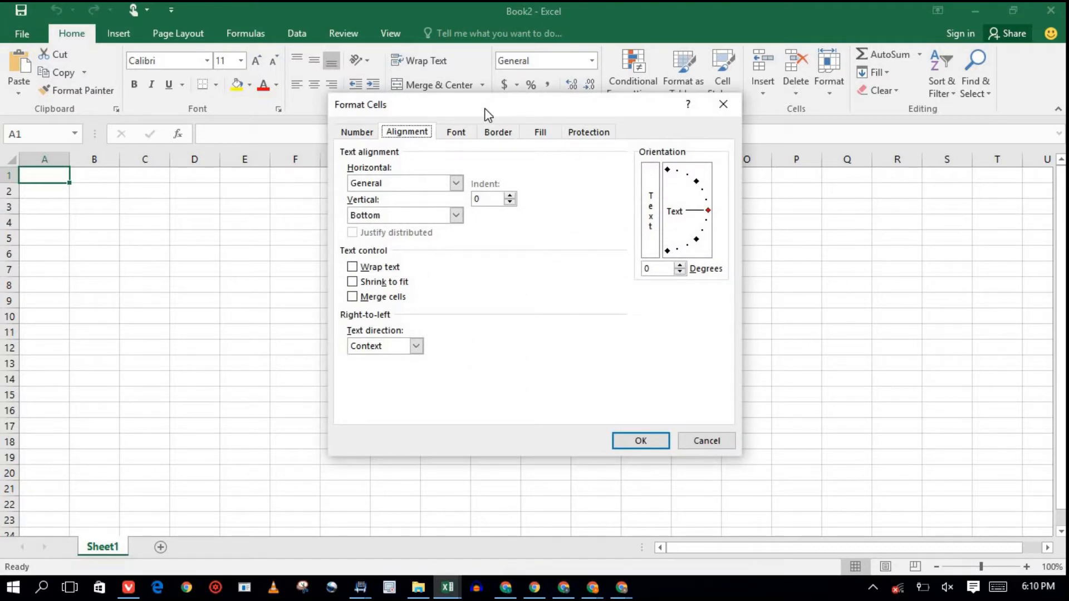
left_click(720, 104)
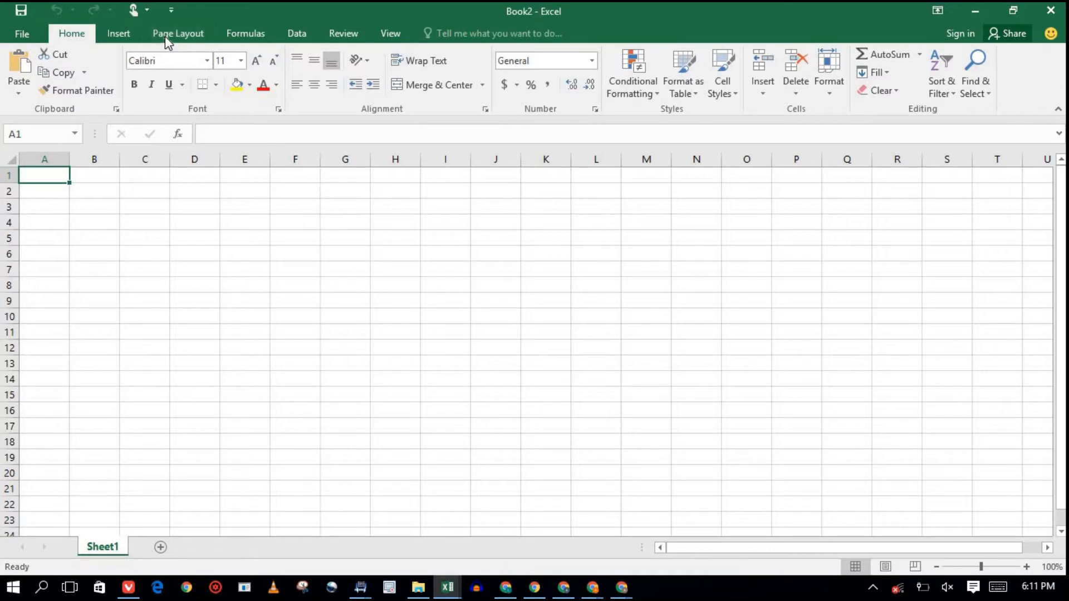
left_click(127, 37)
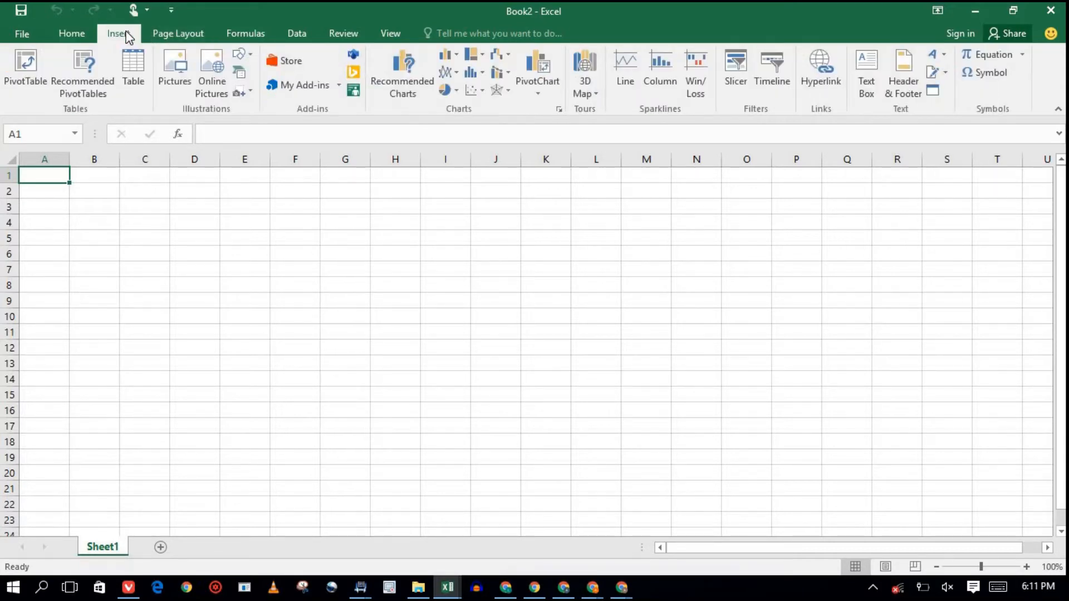
left_click(188, 35)
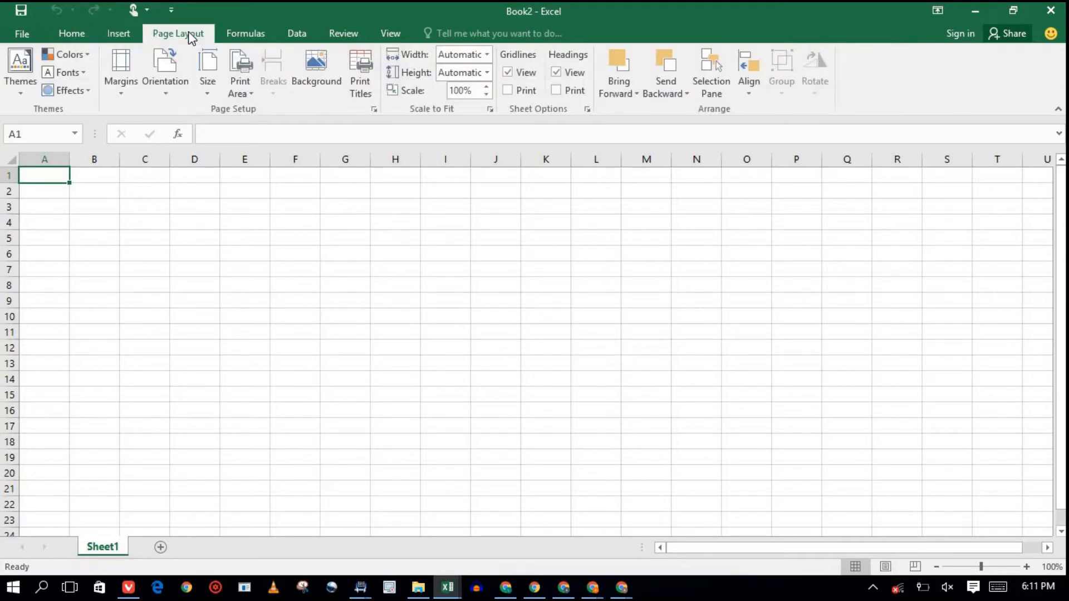
left_click(247, 37)
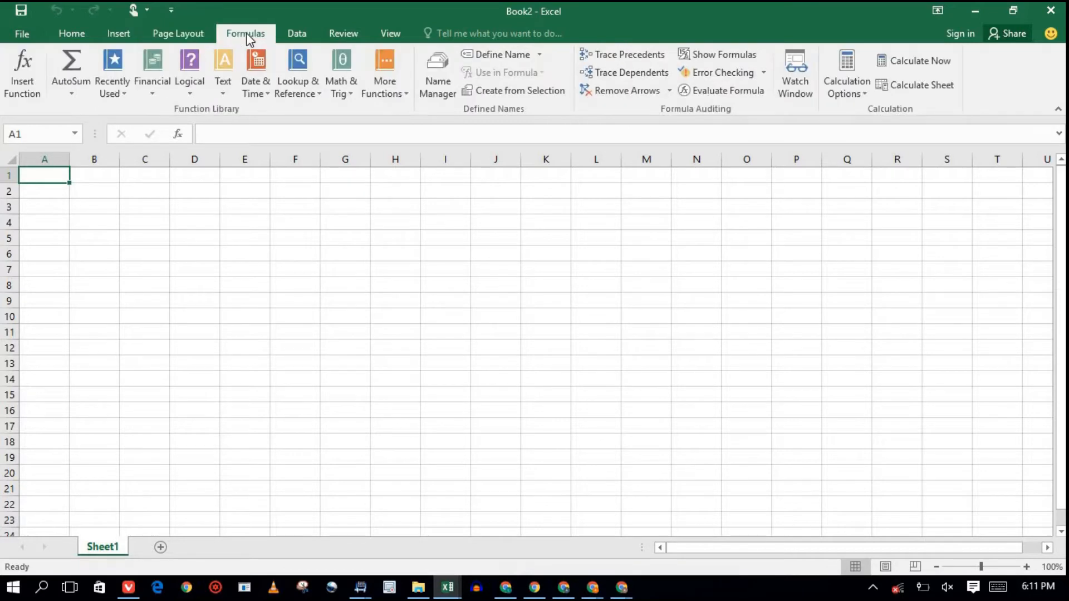
left_click(79, 36)
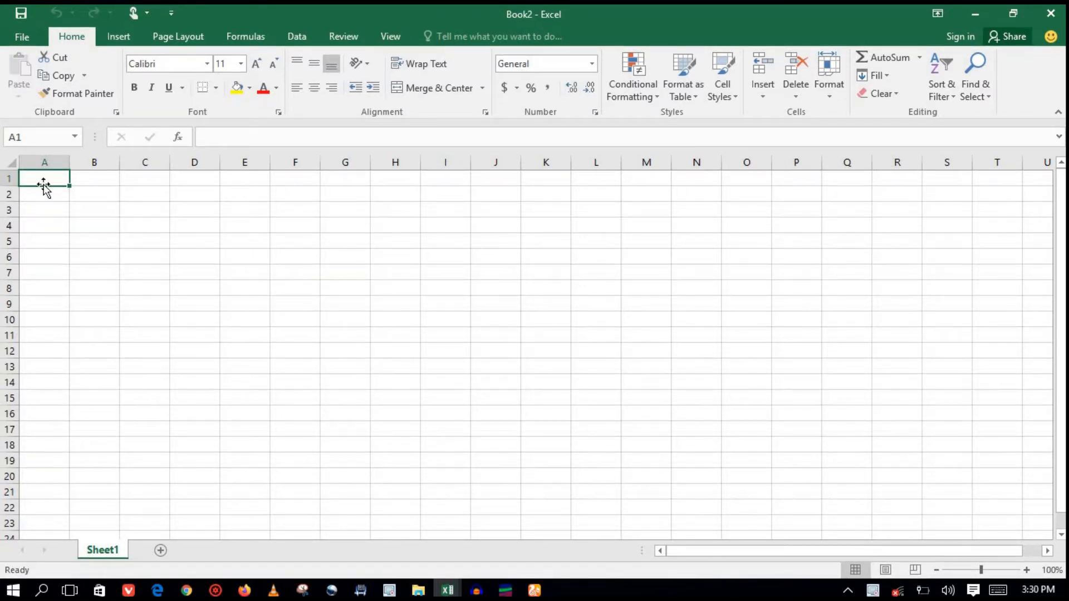
left_click(43, 158)
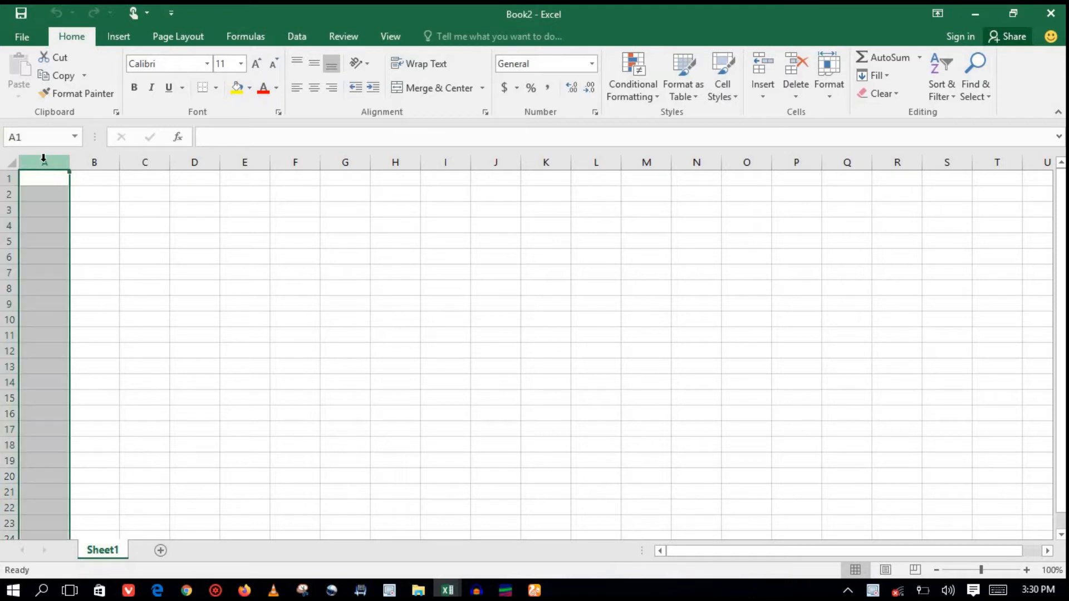
left_click(95, 160)
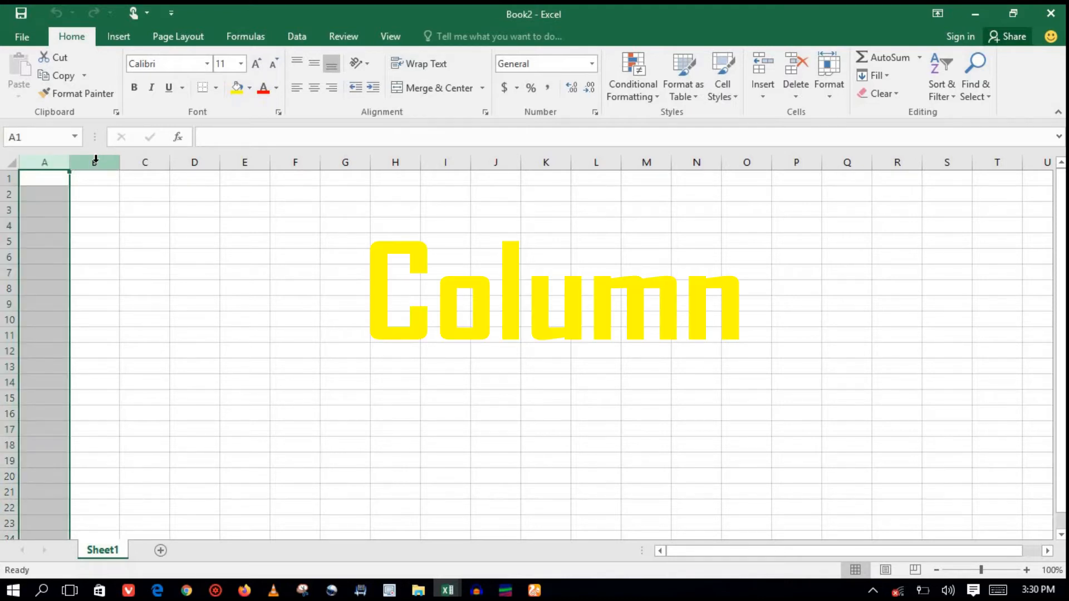
left_click(144, 160)
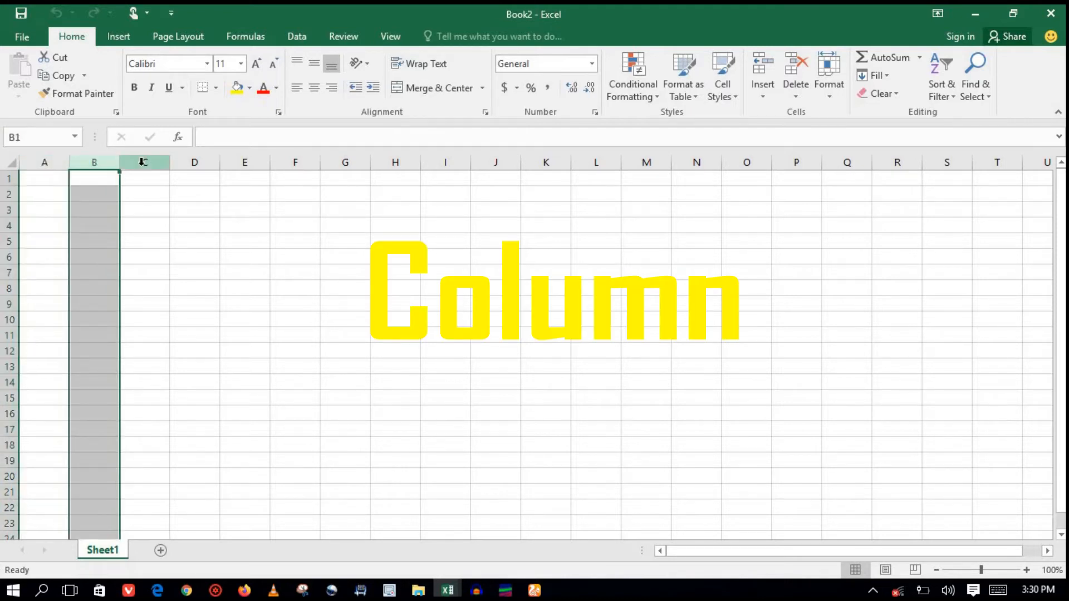
left_click(192, 162)
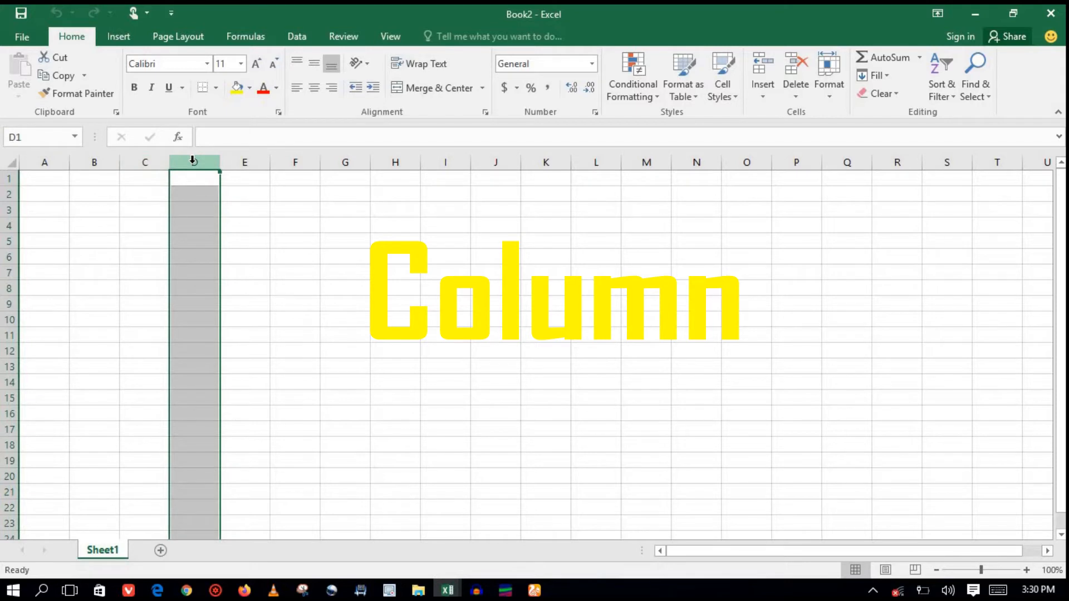
left_click(234, 162)
left_click(295, 162)
left_click(350, 160)
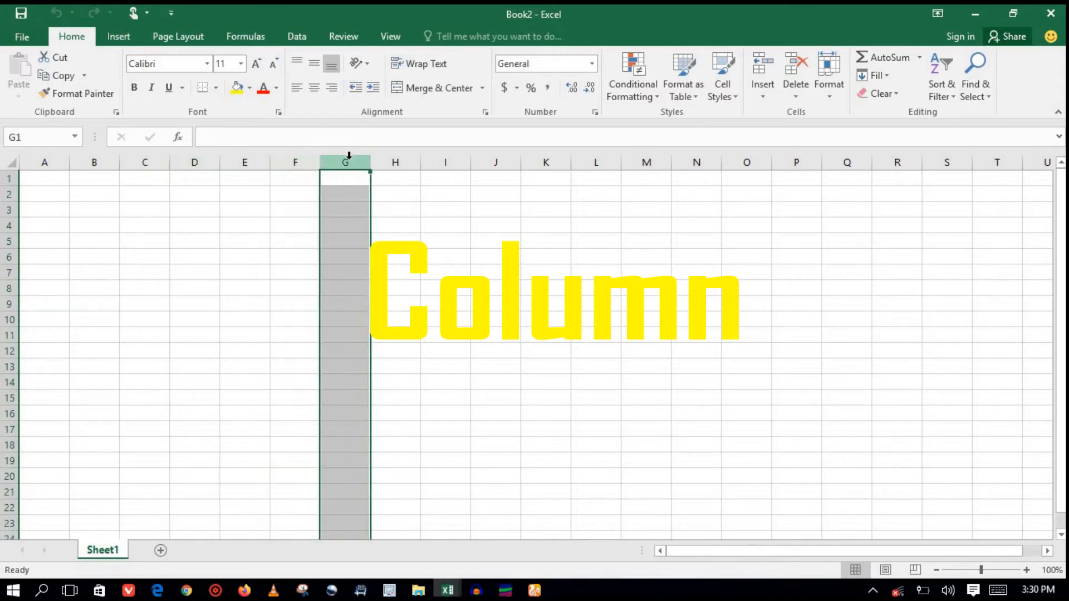
left_click(397, 160)
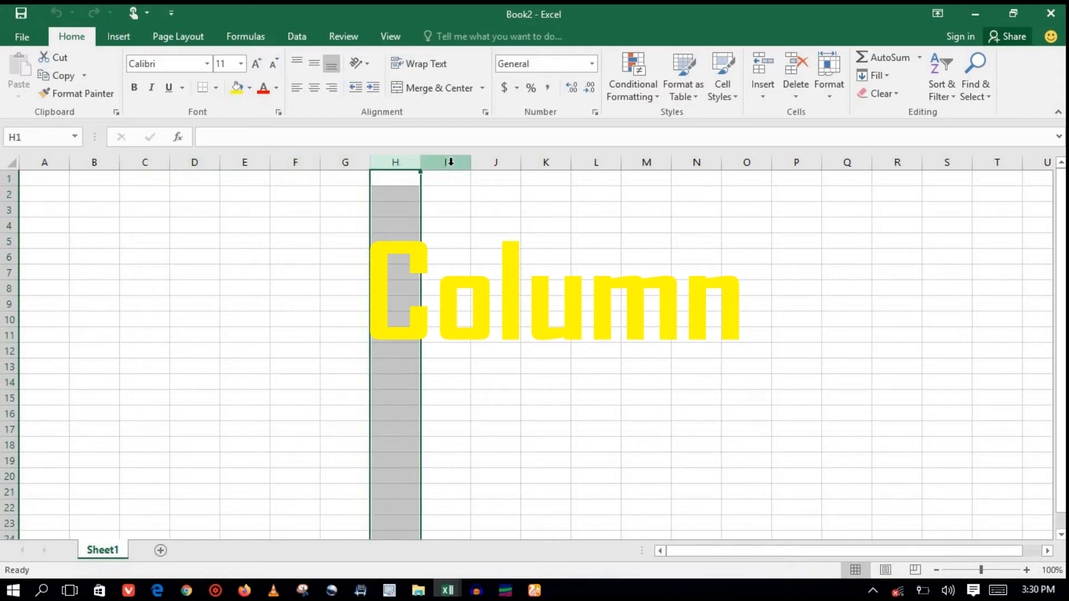
left_click(449, 162)
left_click(497, 163)
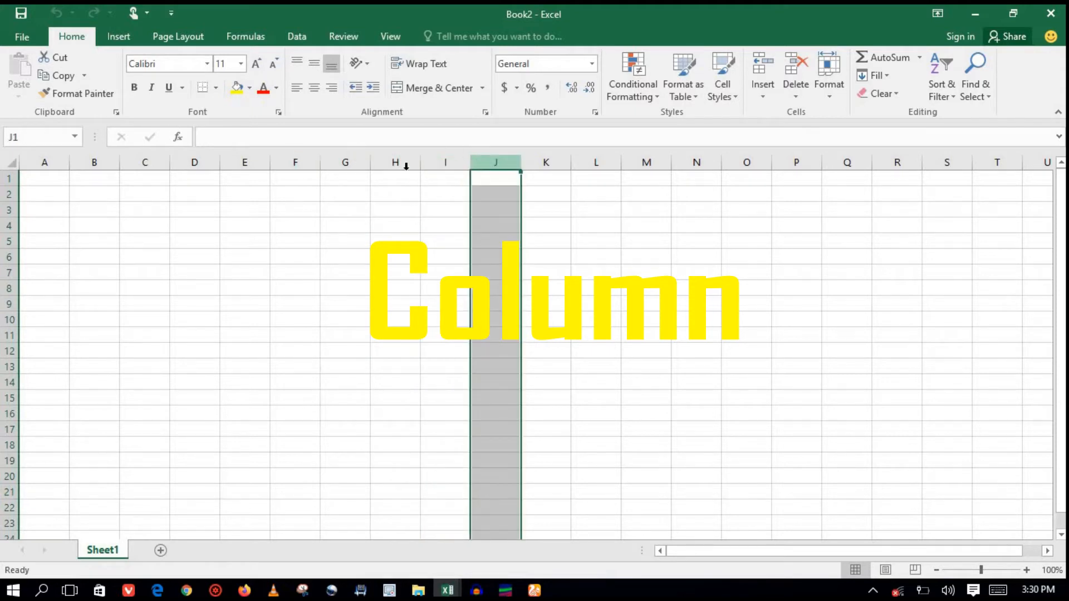
left_click(48, 181)
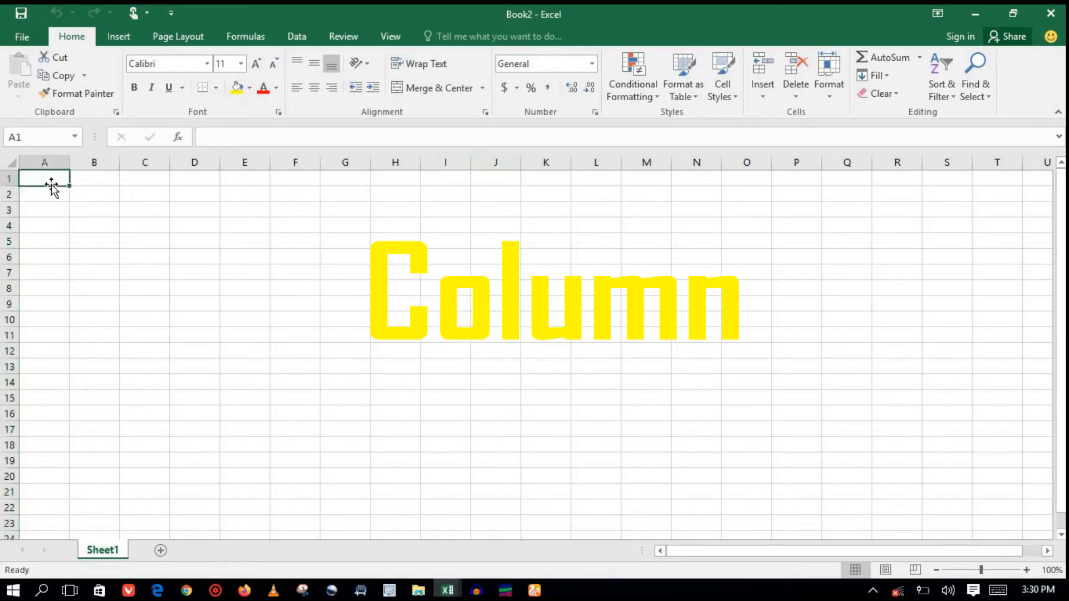
key("Right")
key("Right")
key("Right")
key("Right")
key("Right")
key("Right")
key("Right")
key("Right")
key("Right")
key("Right")
key("Right")
key("Right")
key("Right")
key("Right")
key("Right")
key("Right")
key("Right")
key("Right")
key("Right")
key("Right")
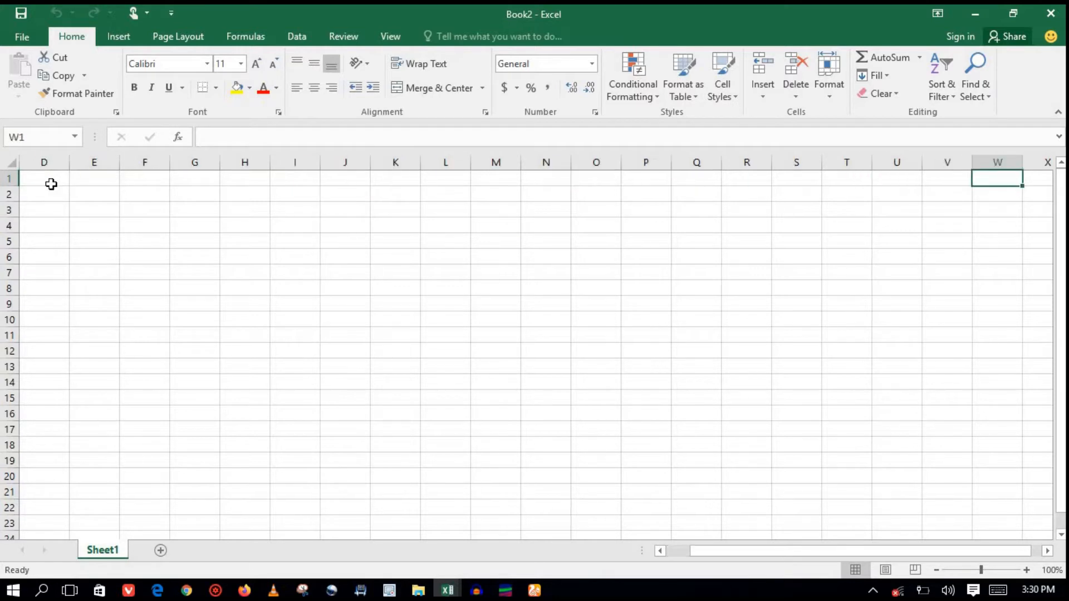
key("Right")
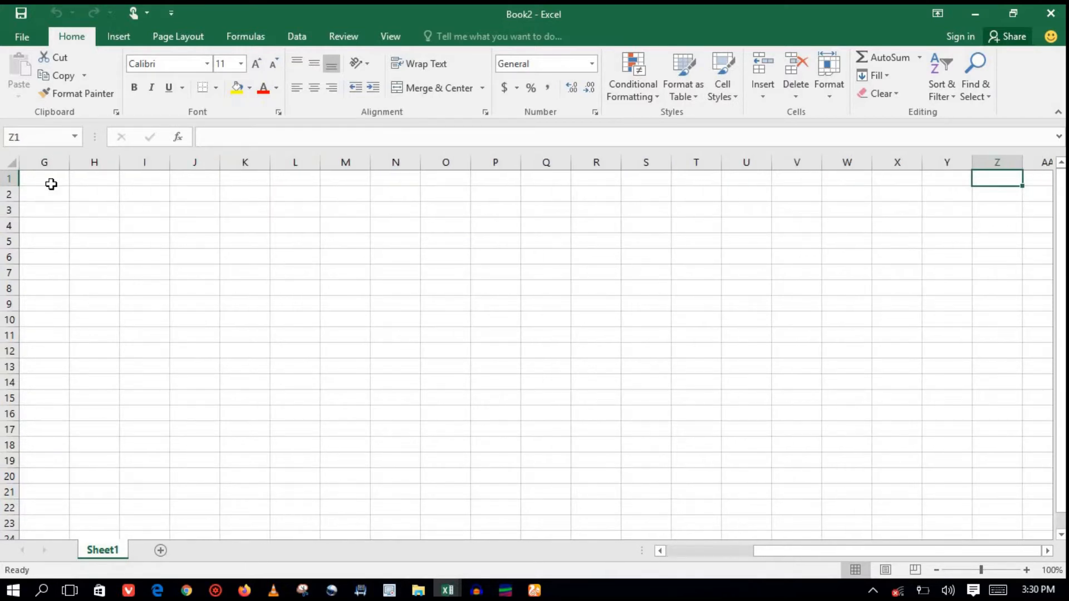
key("Right")
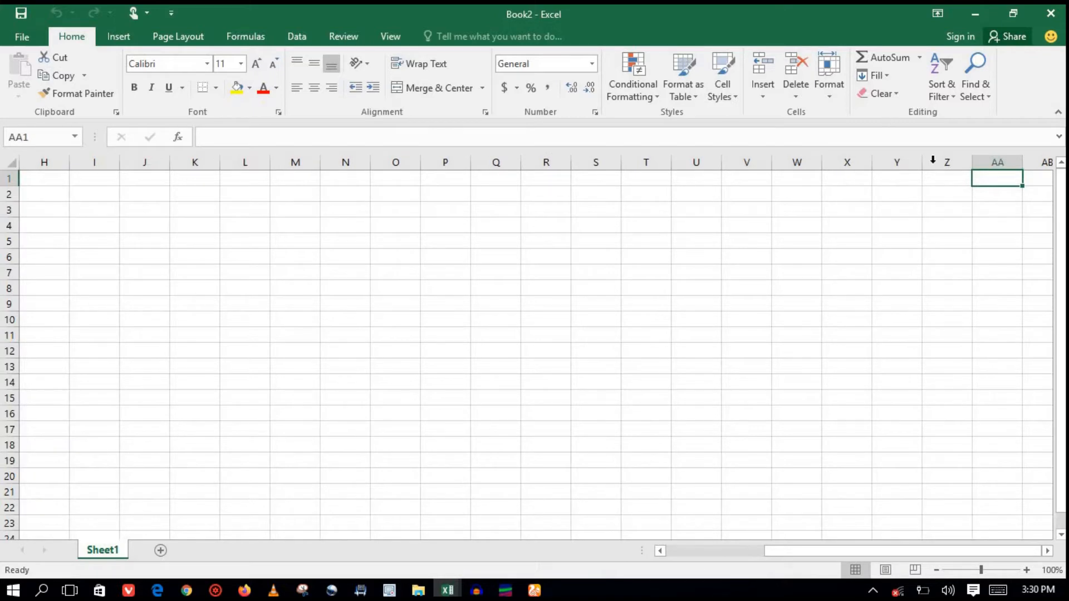
left_click(996, 160)
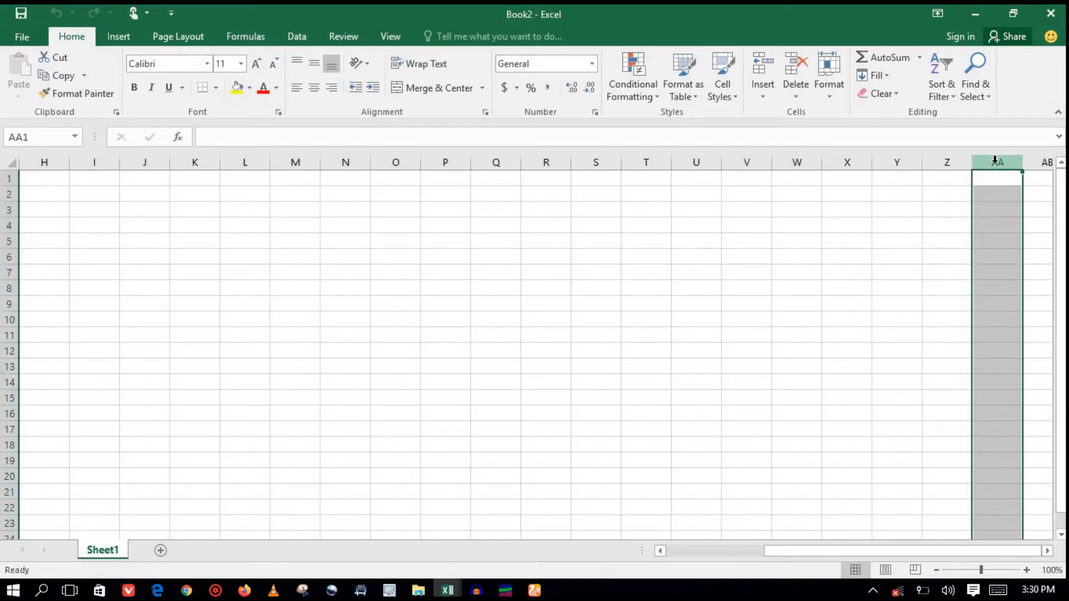
key("Right")
key("Right")
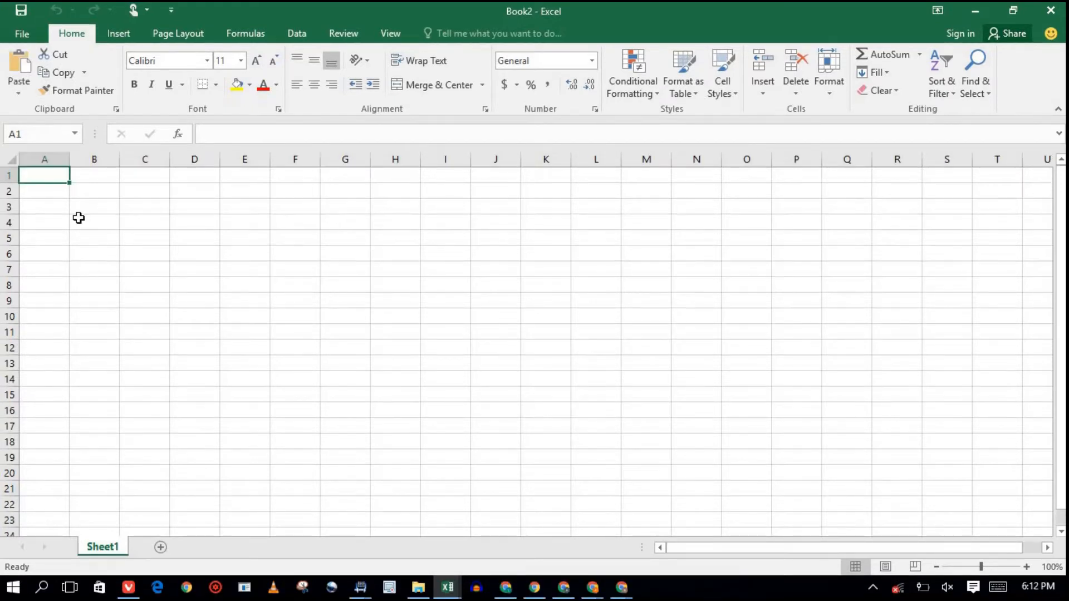
left_click(5, 176)
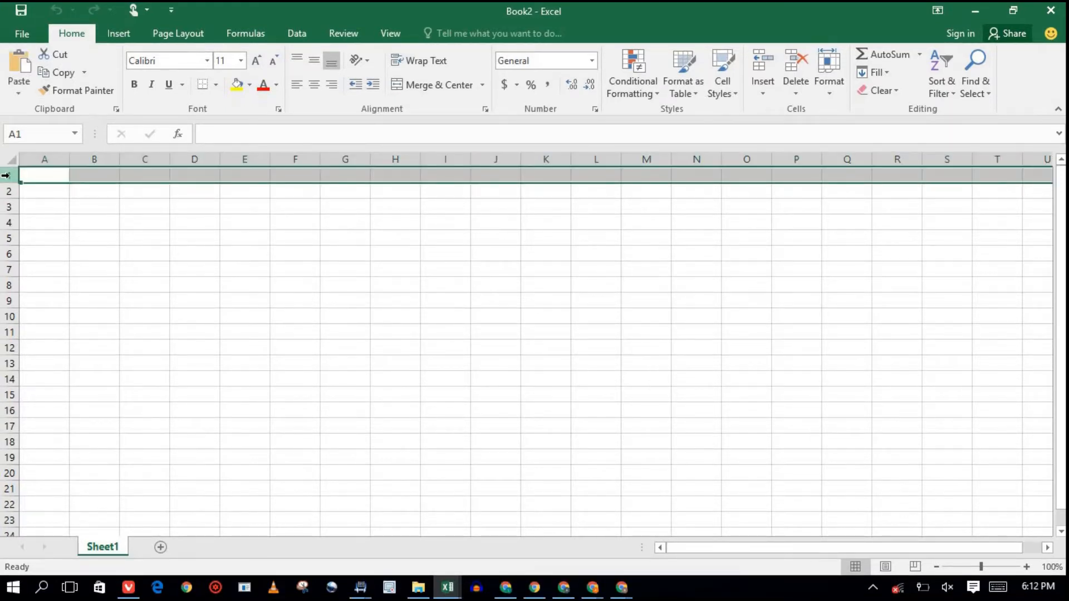
left_click(5, 191)
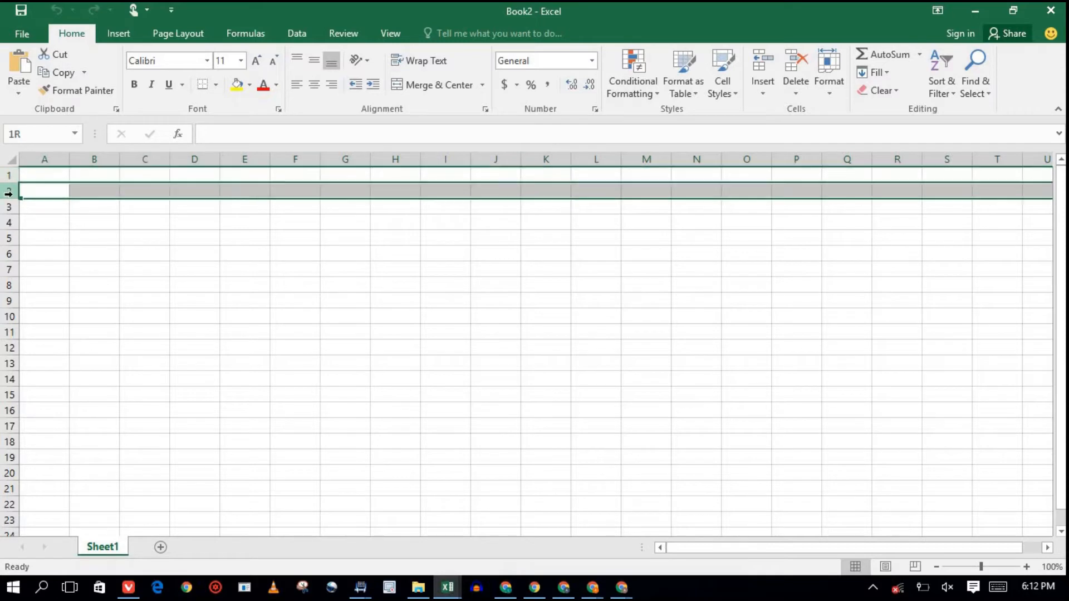
left_click(6, 207)
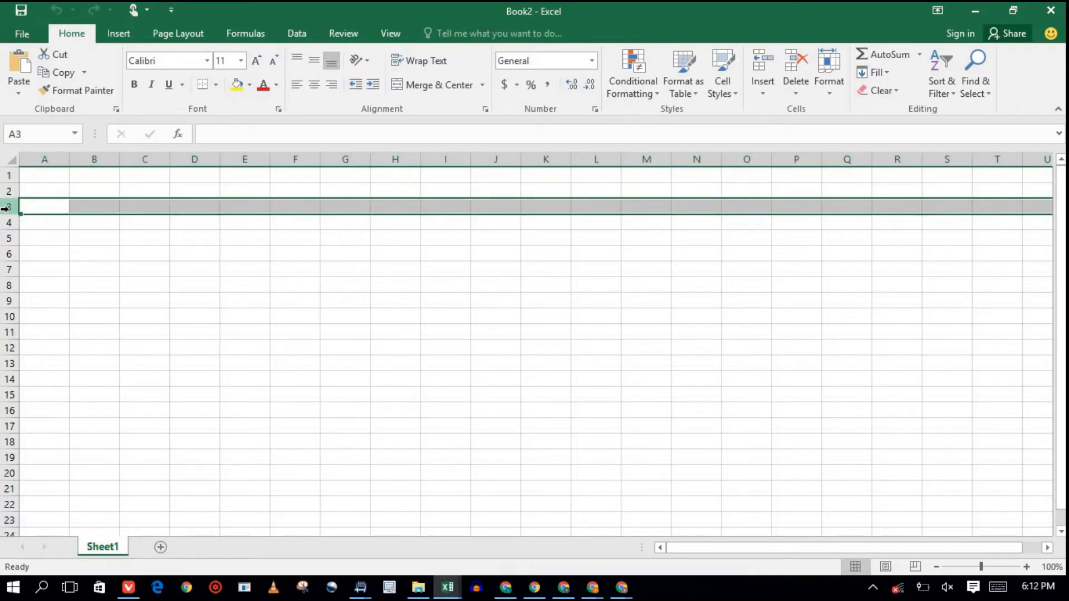
left_click(5, 222)
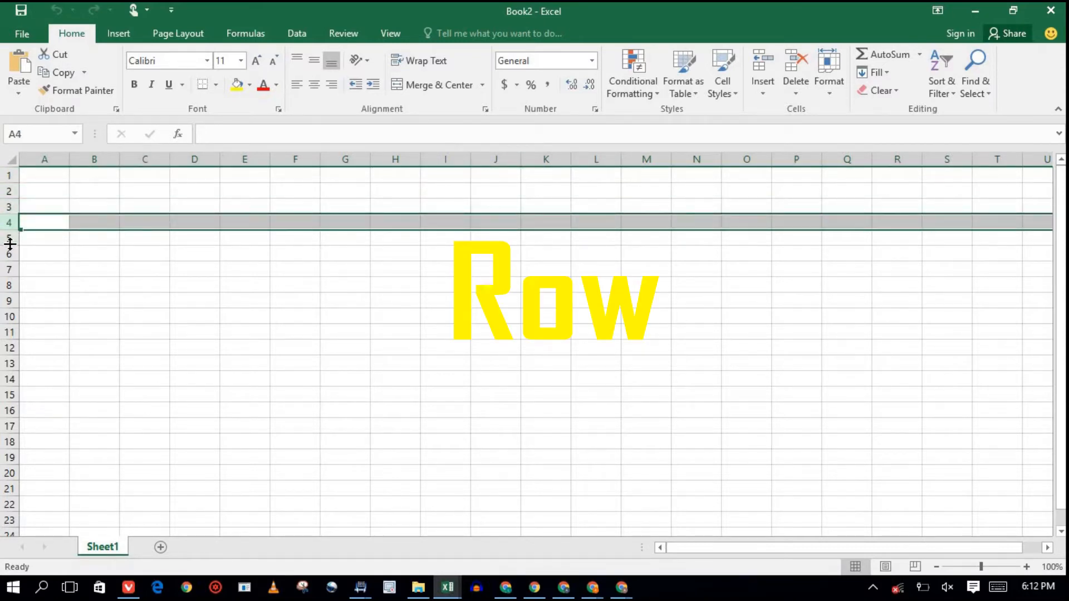
left_click_drag(5, 238, 4, 254)
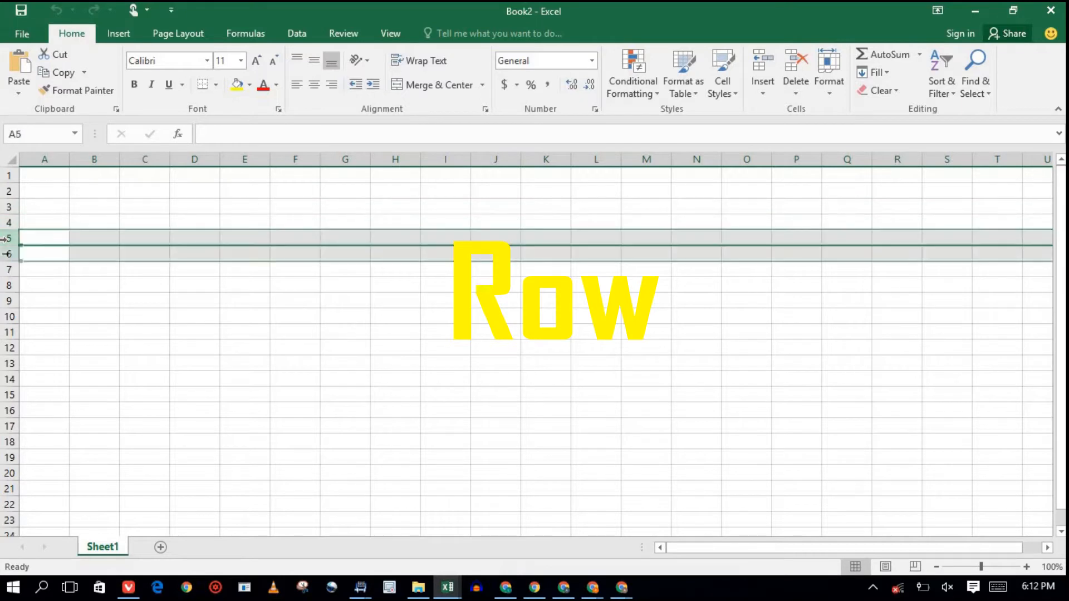
left_click(4, 284)
key("Down")
key("Down")
key("Down")
key("Down")
key("Down")
key("Down")
key("Down")
key("Down")
key("Down")
key("Down")
key("Down")
key("Down")
key("Down")
key("Down")
key("Down")
key("Down")
key("Down")
key("Down")
key("Down")
key("Down")
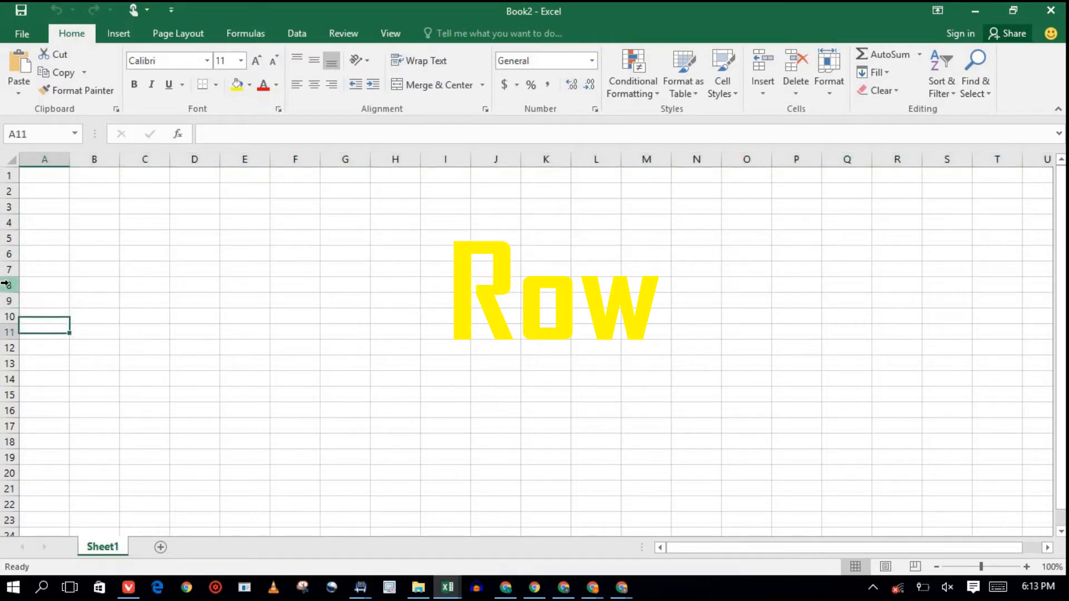
key("Down")
key("Down")
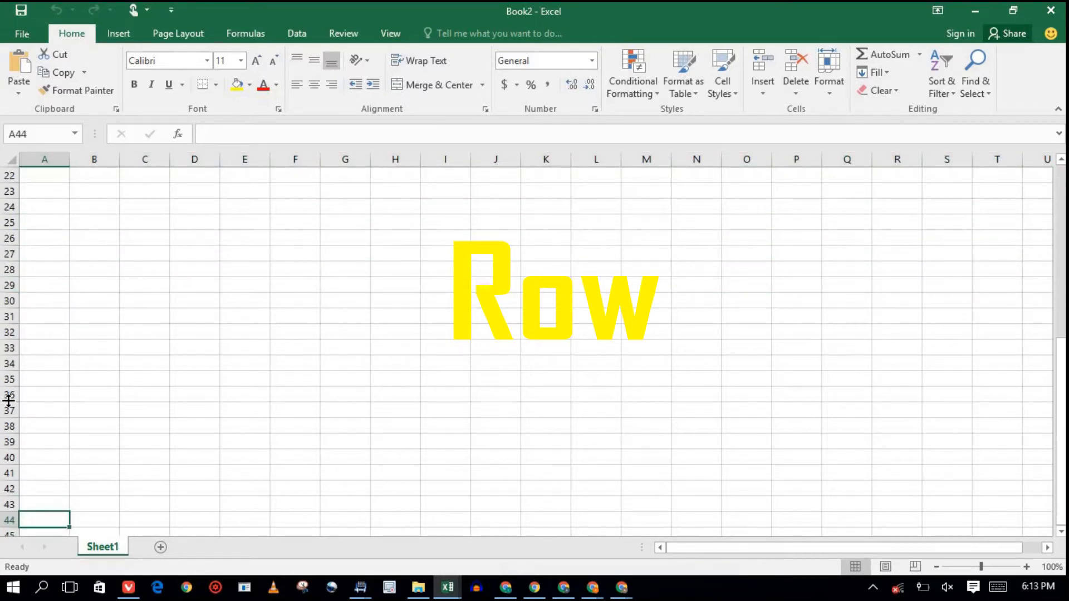
left_click(4, 381)
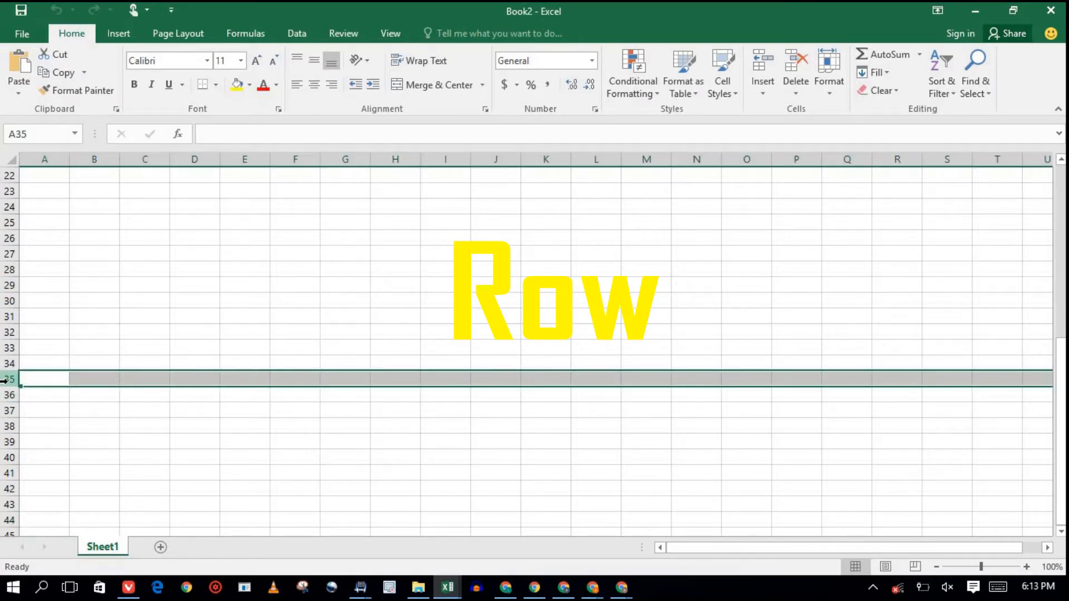
left_click(10, 176)
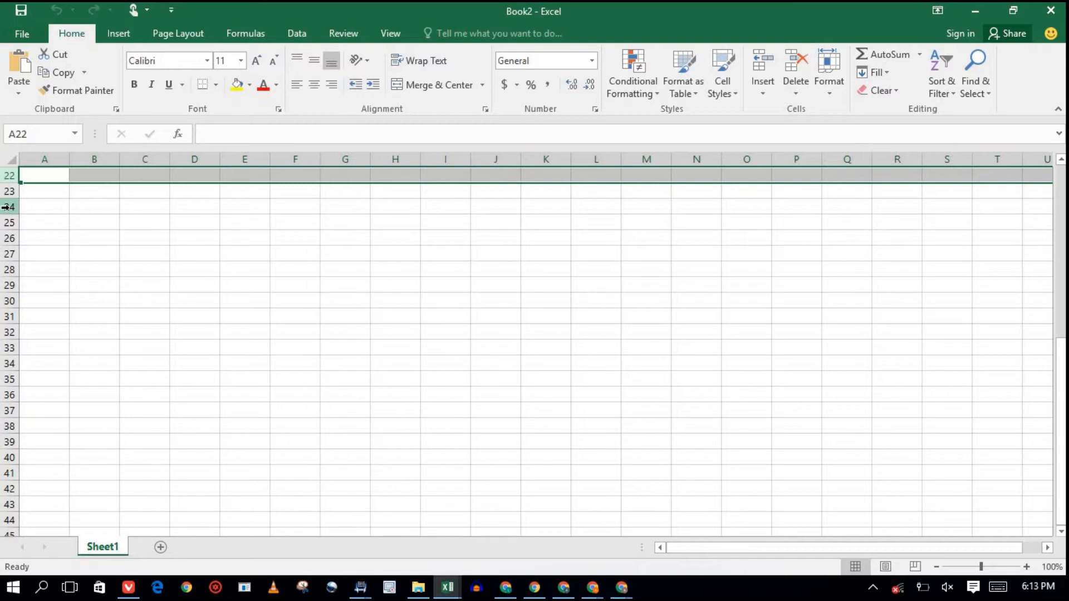
key("ctrl+Home")
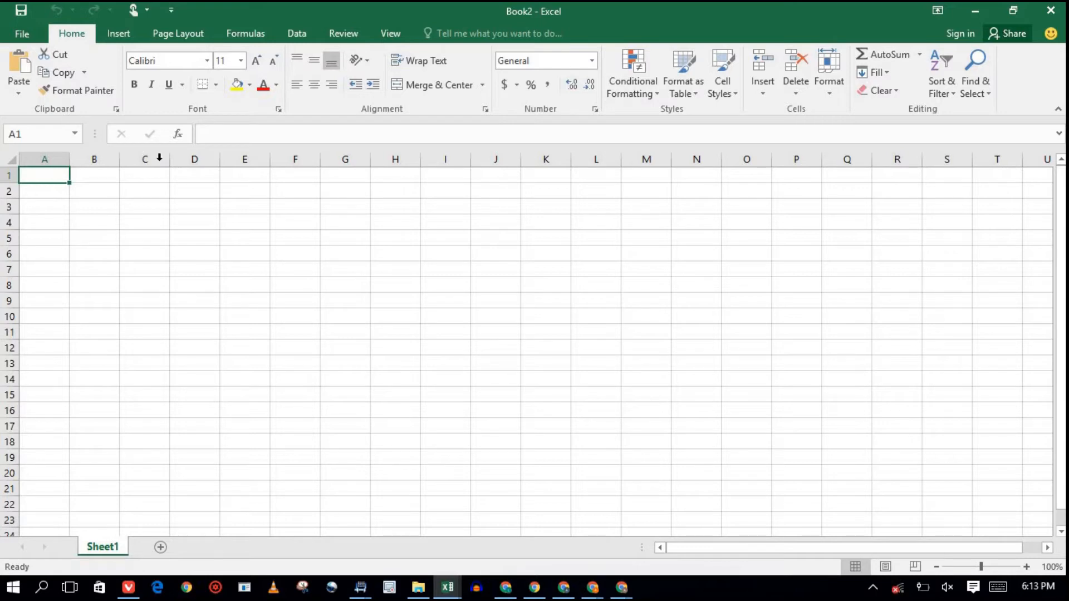
Enter 'A1' in cell A1 and 'B1' in cell B1, zooming the sheet to 256%.
type("A1")
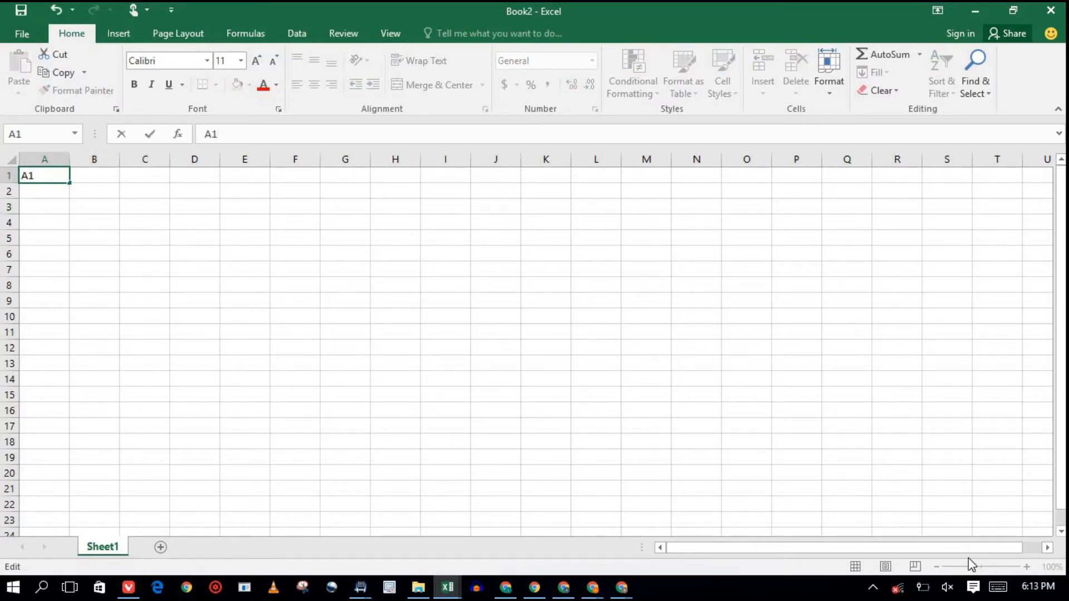
left_click(65, 195)
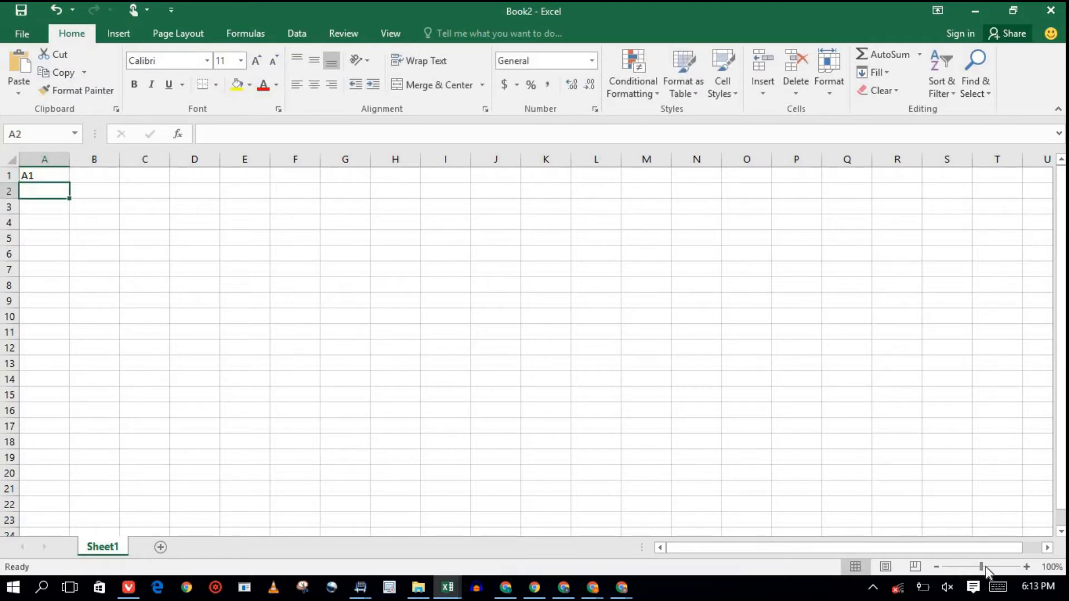
left_click_drag(982, 567, 1001, 566)
left_click(98, 203)
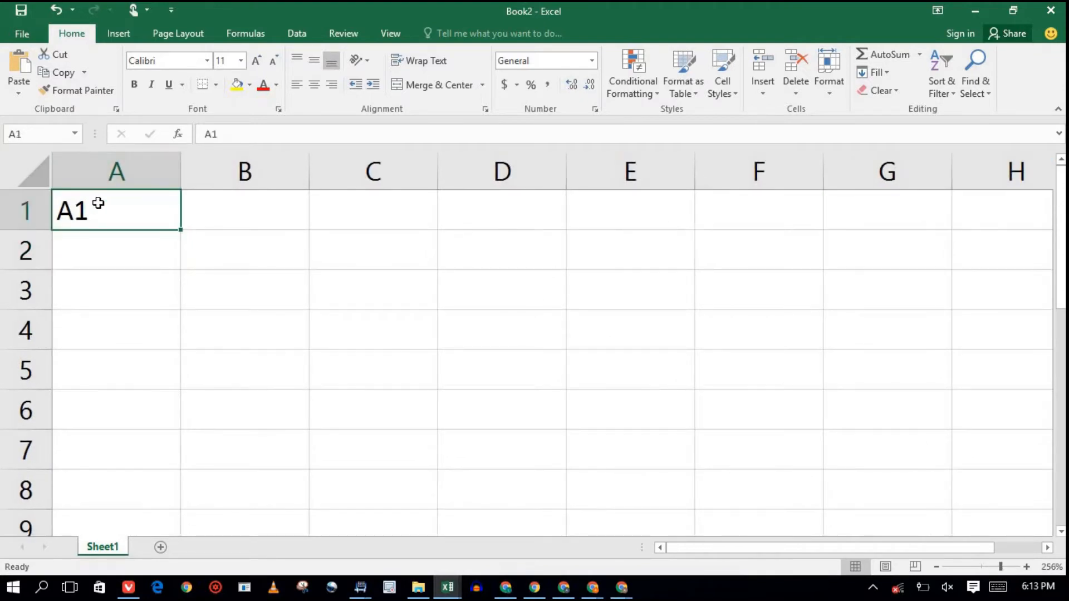
left_click(201, 205)
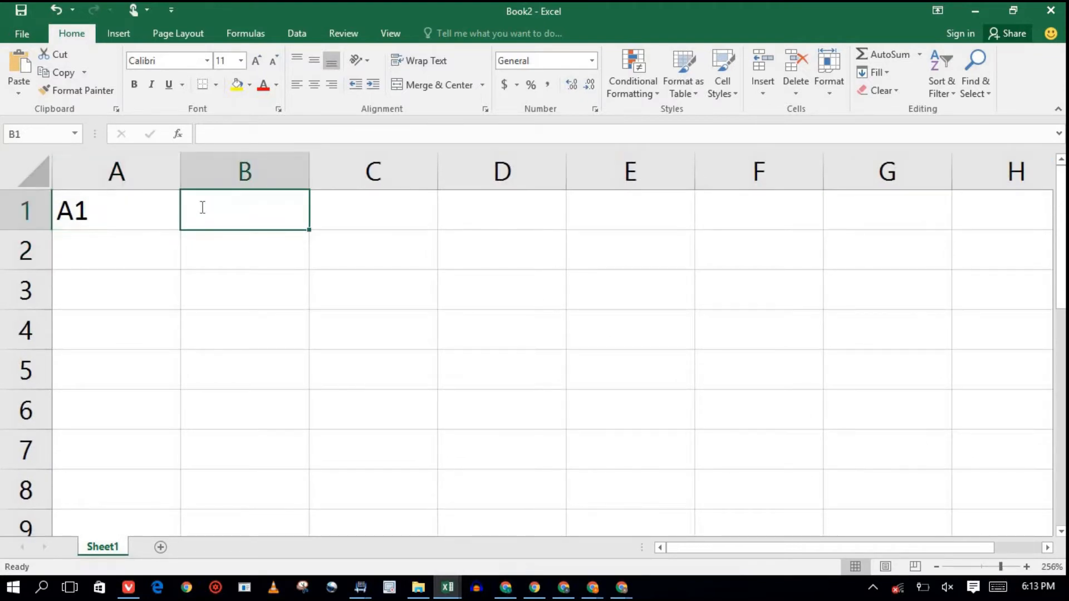
double_click(203, 208)
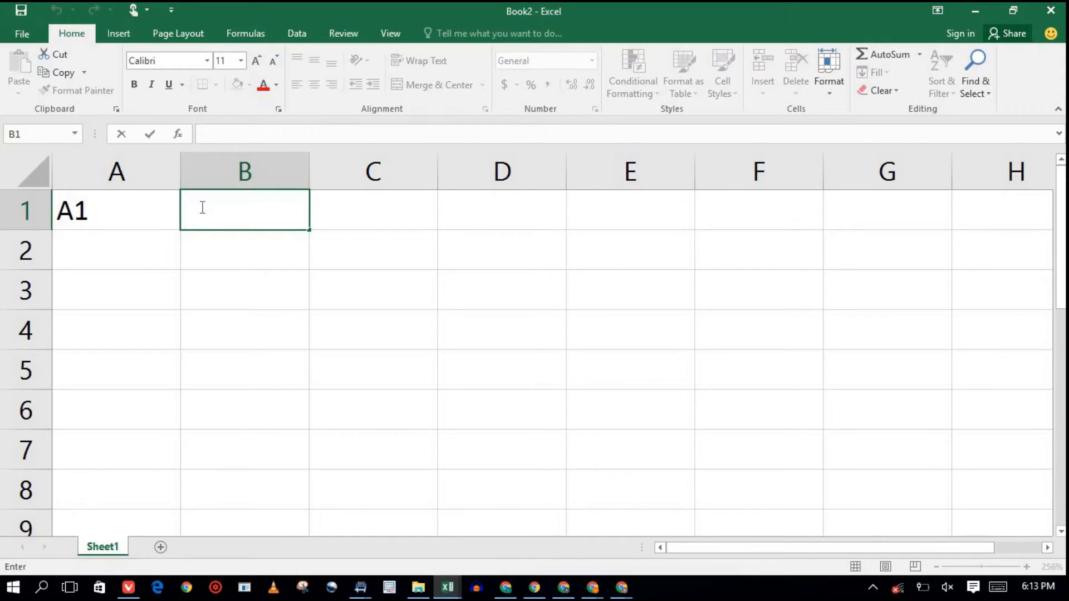
type("B1")
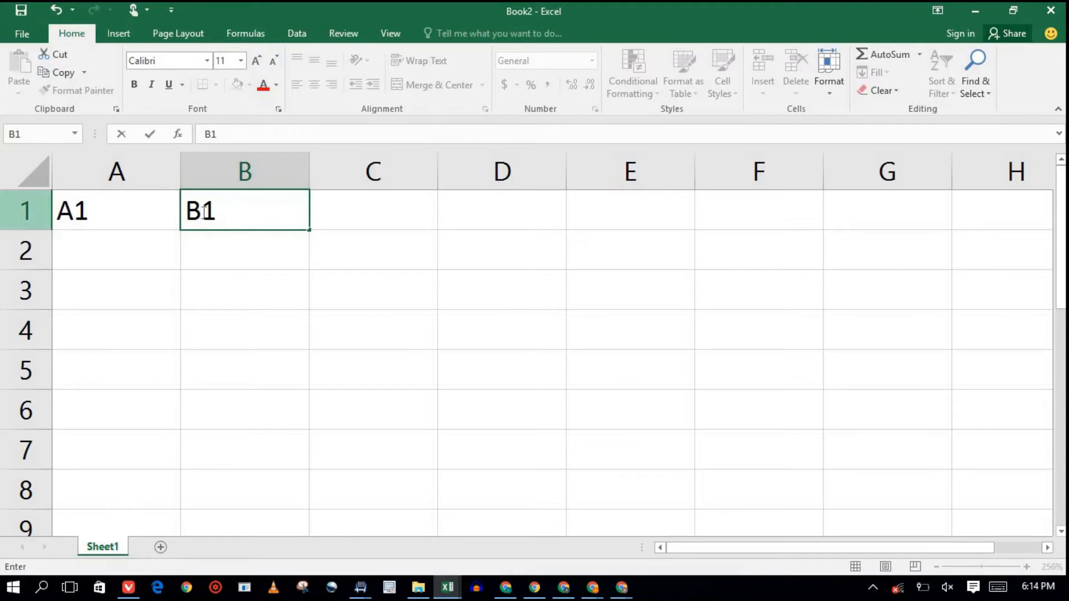
Delete the B1 and A1 entries so both cells are empty again.
mouse_move(202, 210)
left_mouse_down()
mouse_move(185, 211)
mouse_move(199, 210)
left_mouse_up()
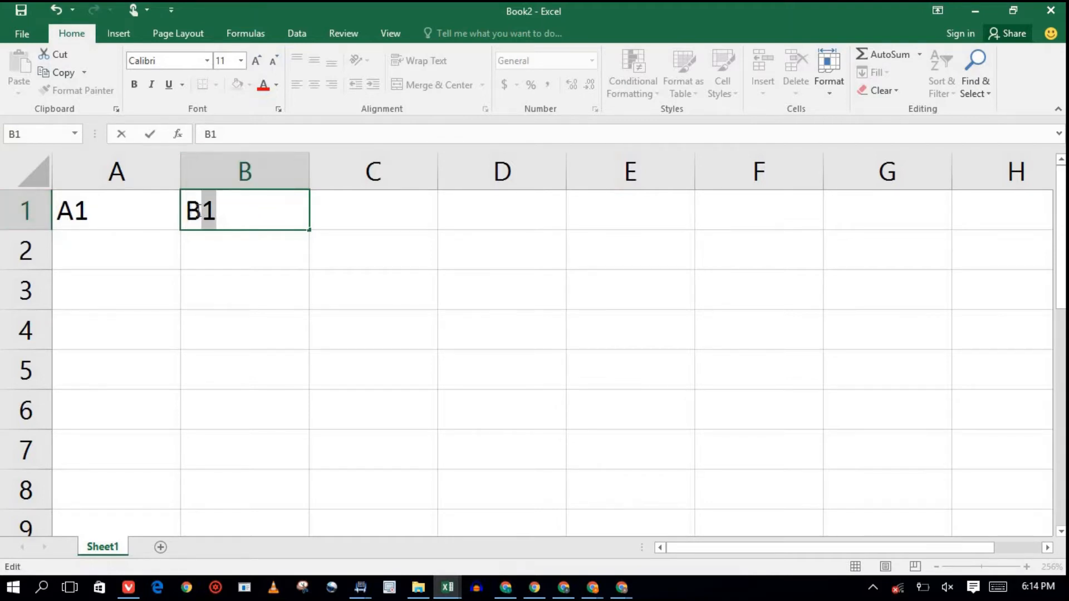
double_click(194, 210)
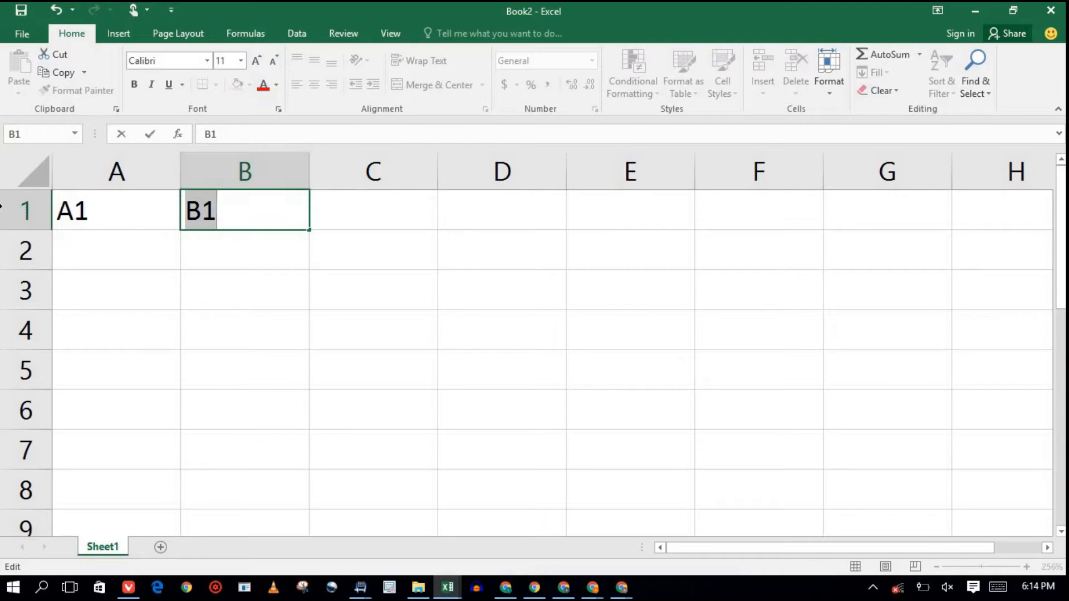
left_click(240, 220)
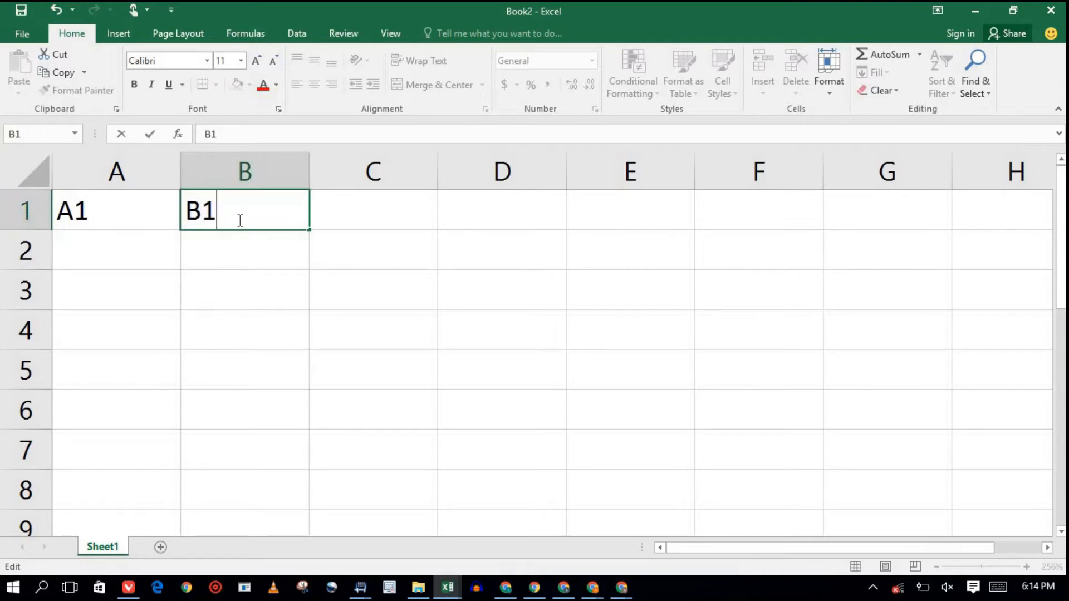
key("BackSpace")
key("BackSpace")
left_click(119, 211)
key("BackSpace")
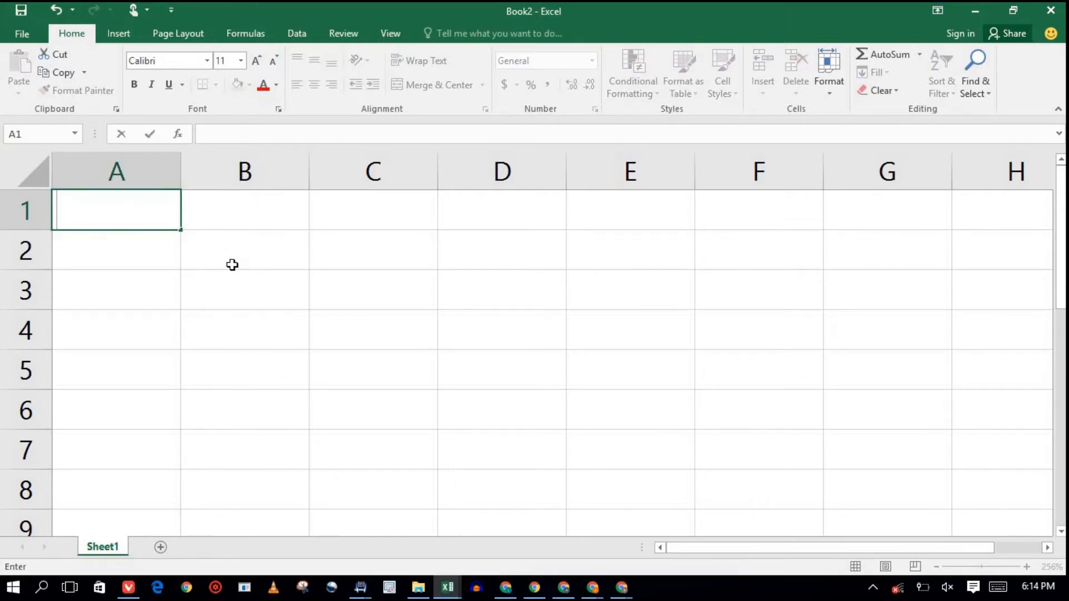
left_click(229, 225)
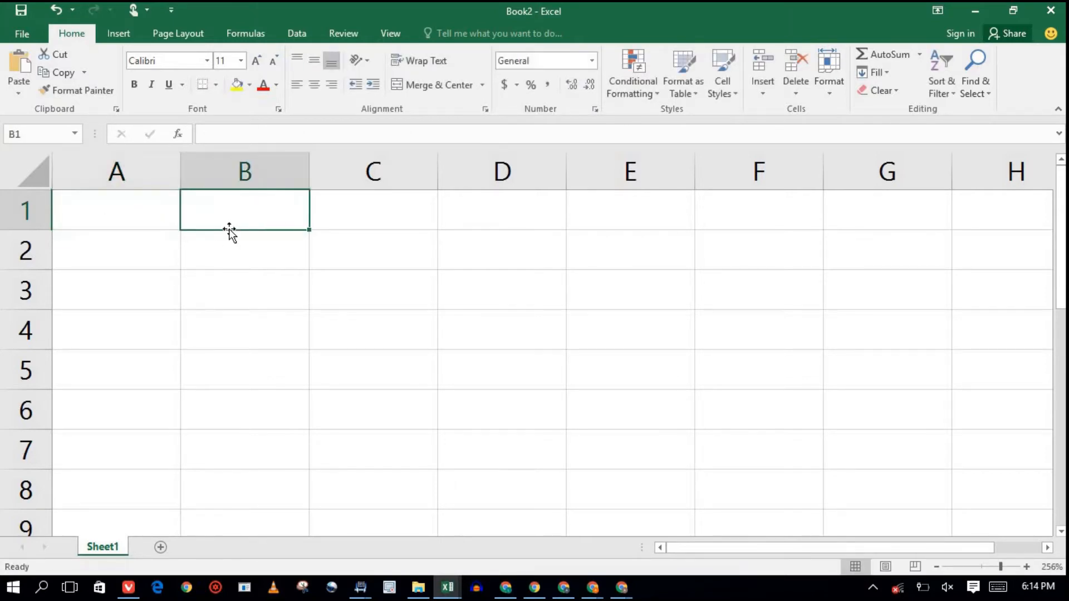
left_click(144, 213)
mouse_move(161, 221)
left_mouse_down()
mouse_move(318, 251)
mouse_move(458, 362)
mouse_move(475, 432)
left_mouse_up()
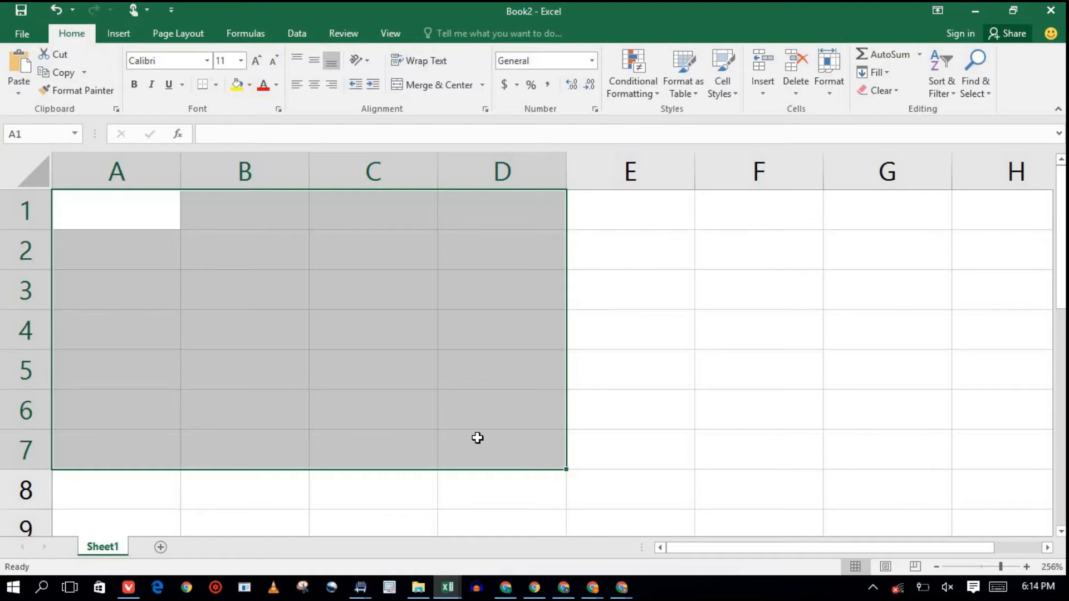
left_click(225, 136)
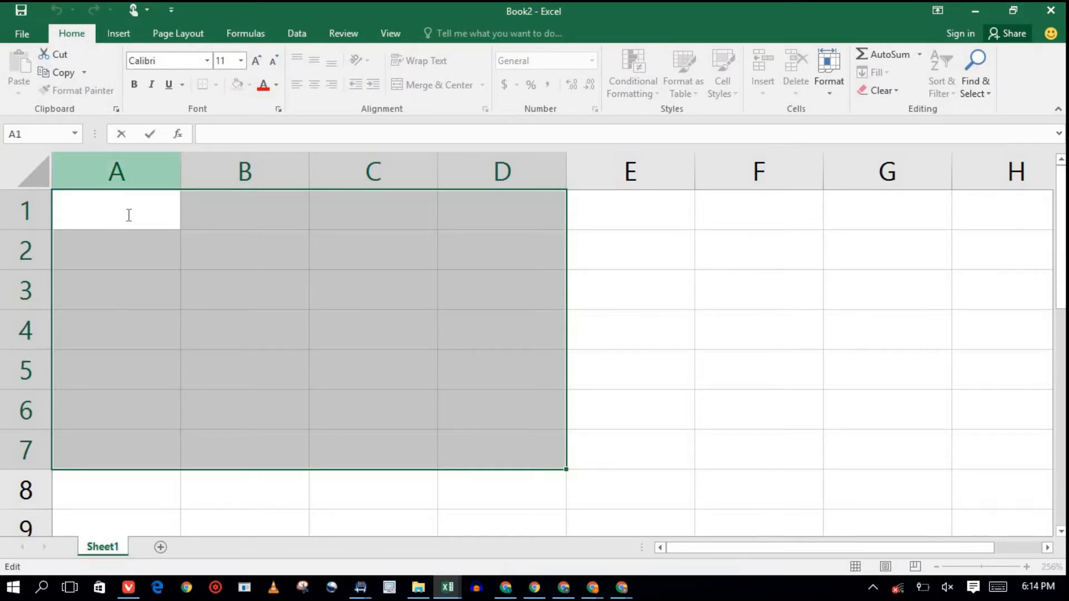
type("A")
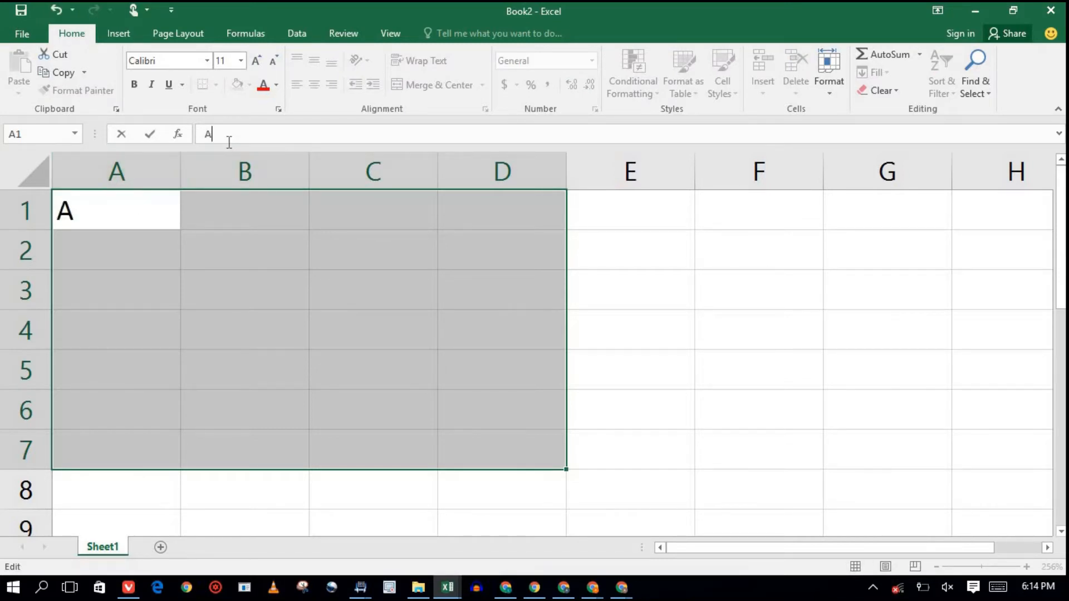
type("1:")
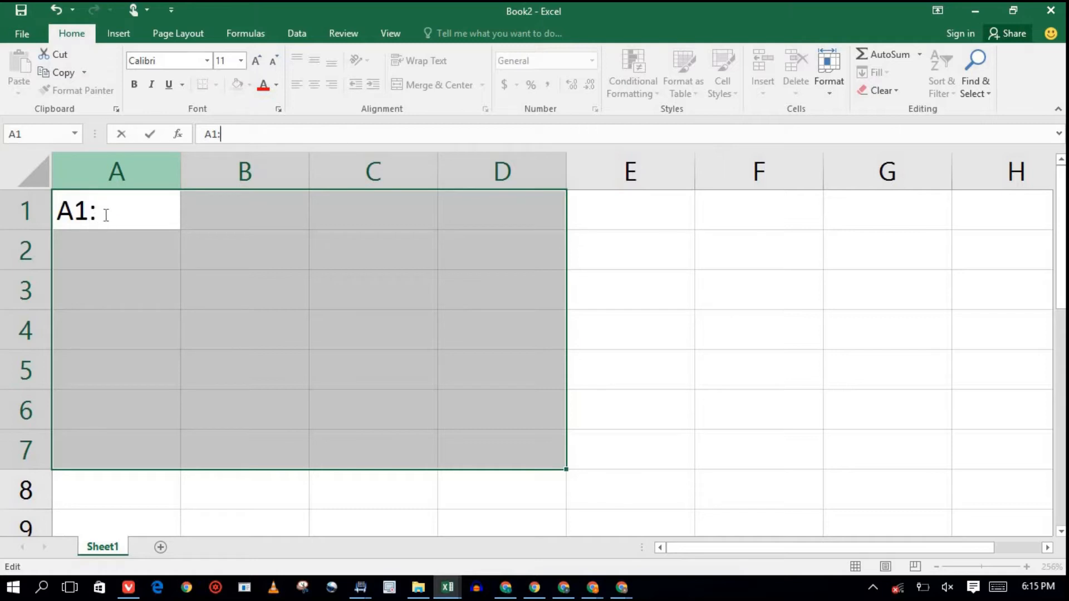
type("D7")
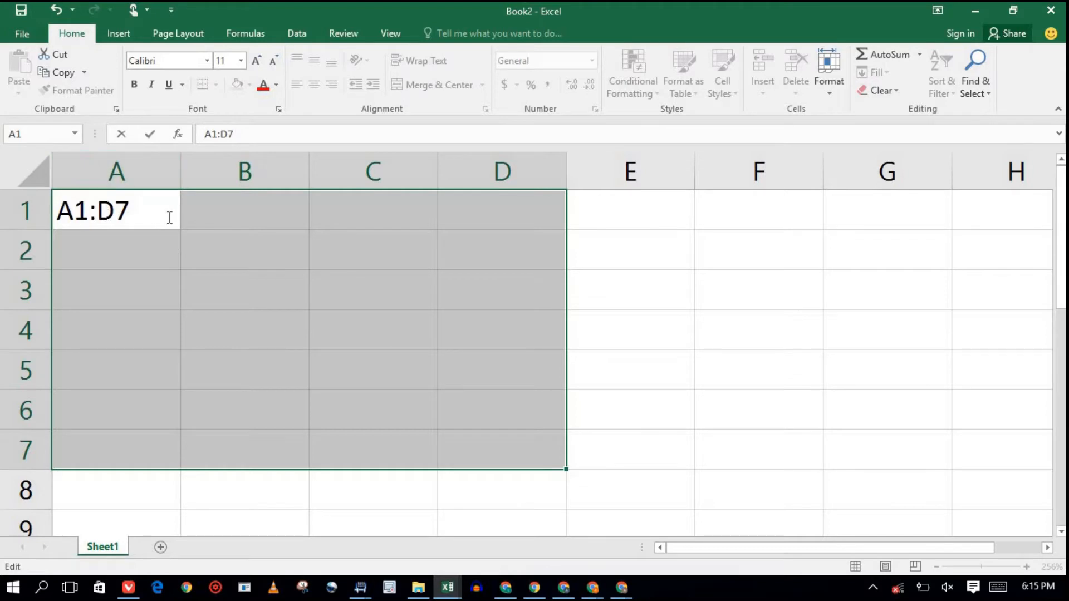
key("BackSpace")
key("BackSpace")
key("BackSpace")
key("BackSpace")
key("BackSpace")
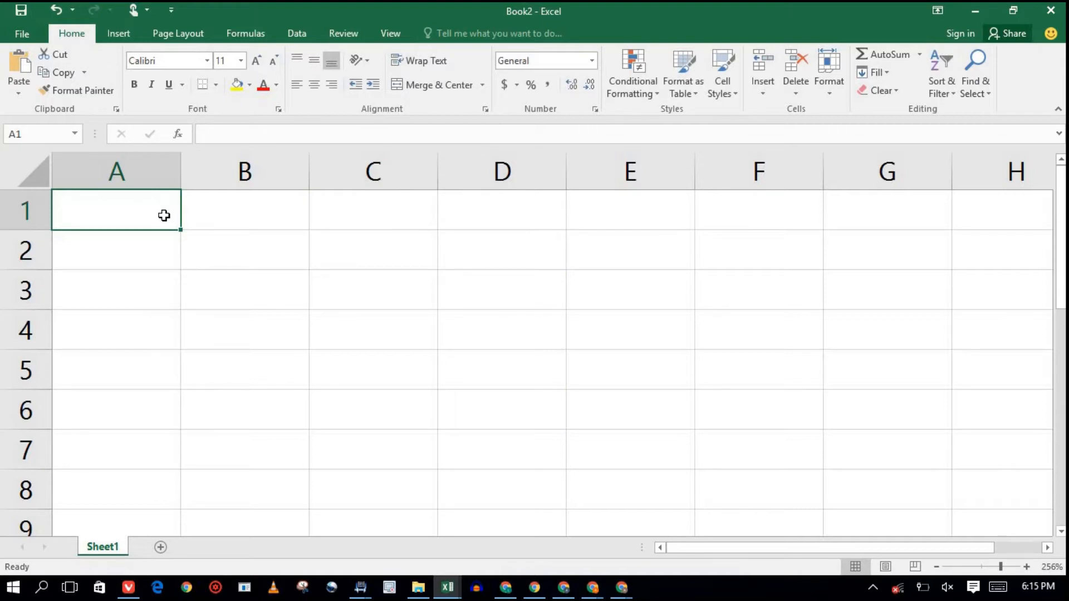
double_click(164, 215)
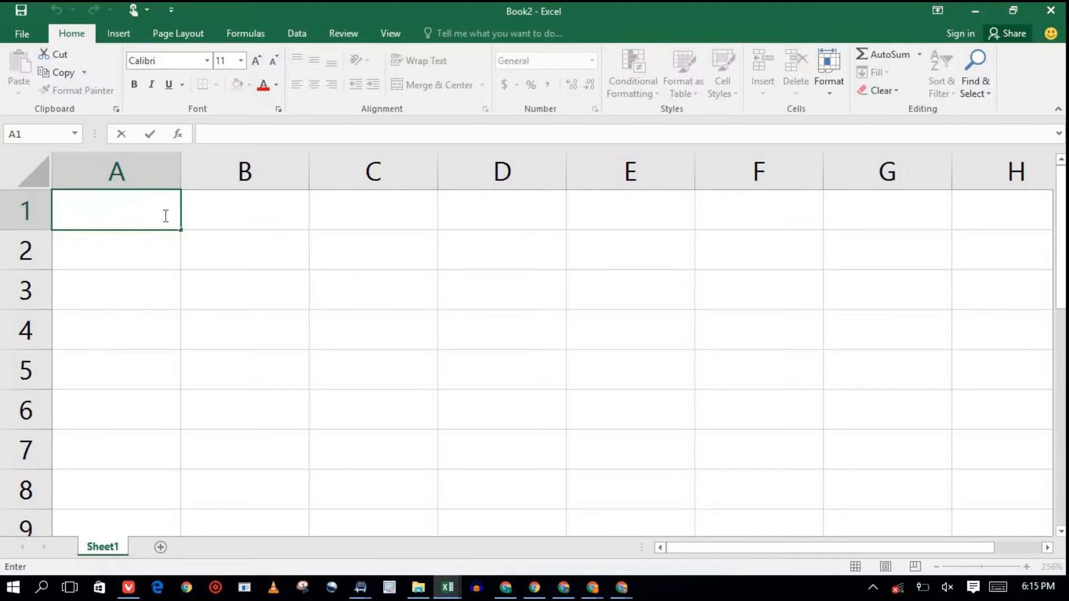
type("CLASS AS")
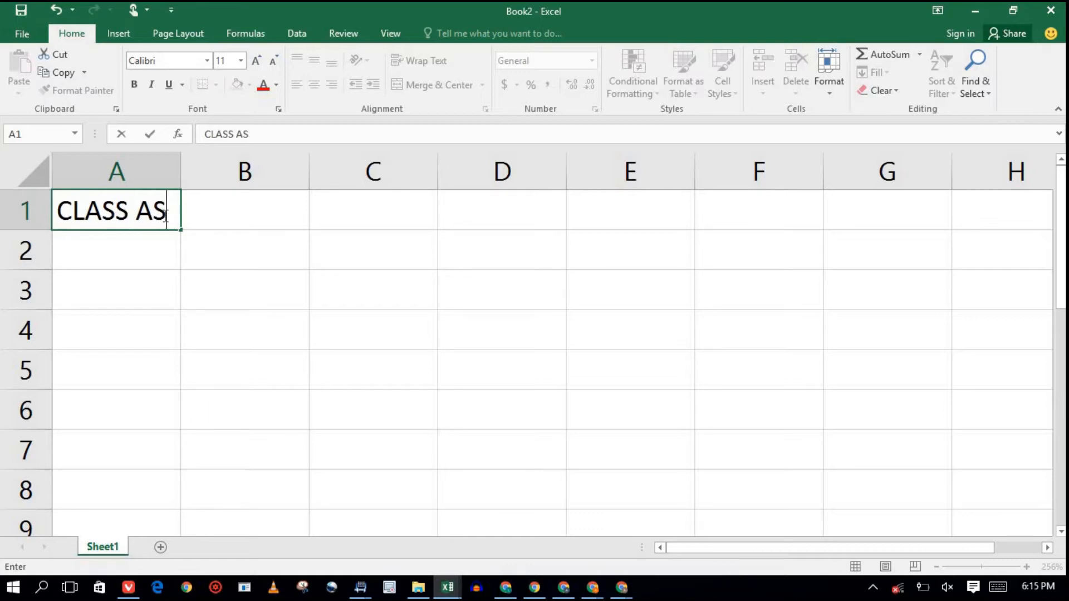
type("SESSMENT")
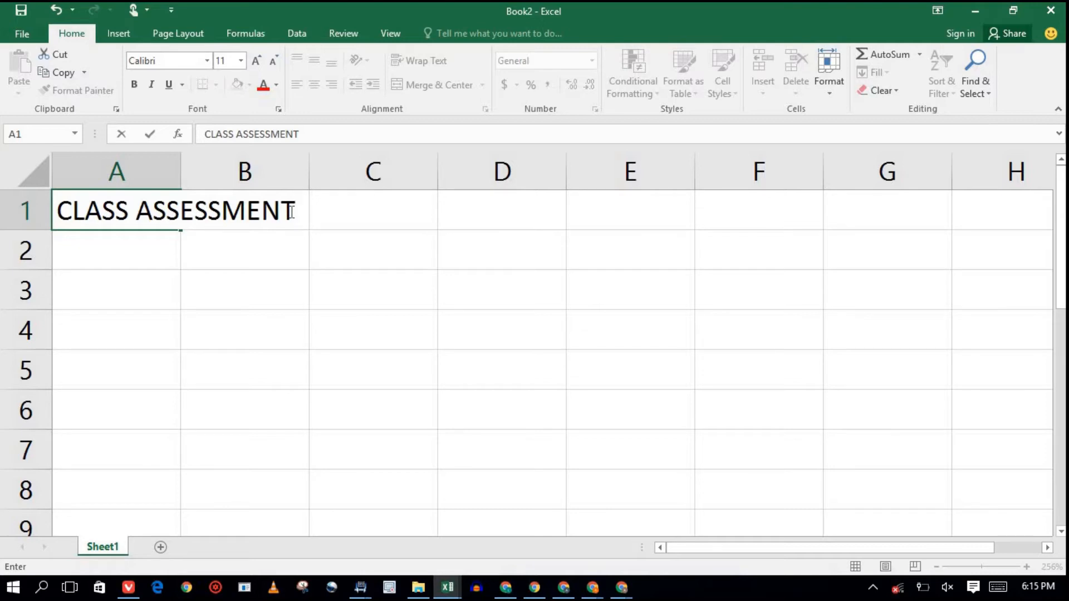
left_click_drag(292, 212, 154, 217)
left_click(65, 217)
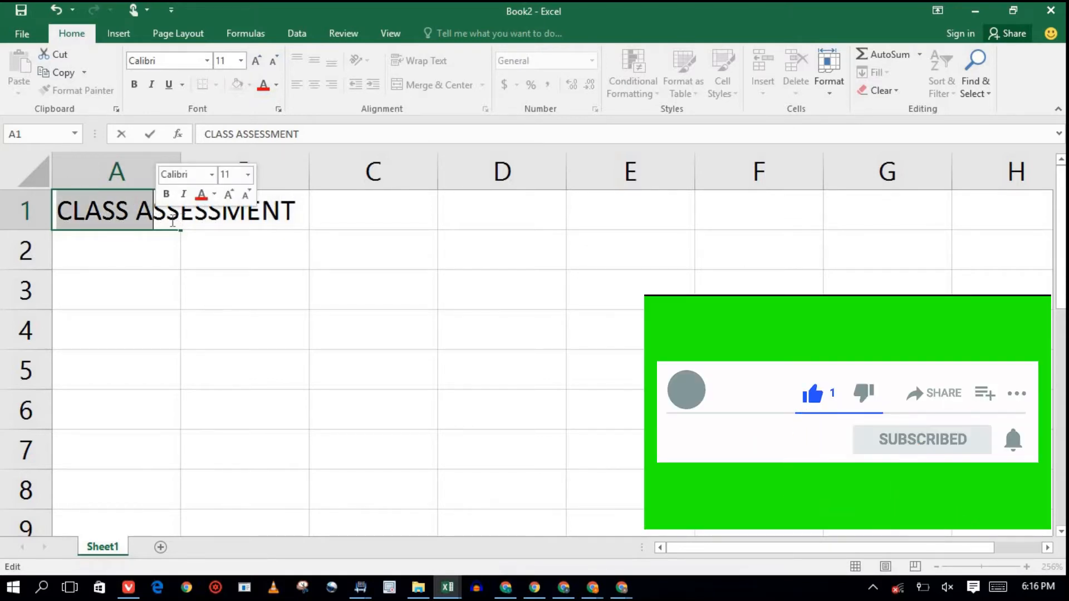
left_click(160, 221)
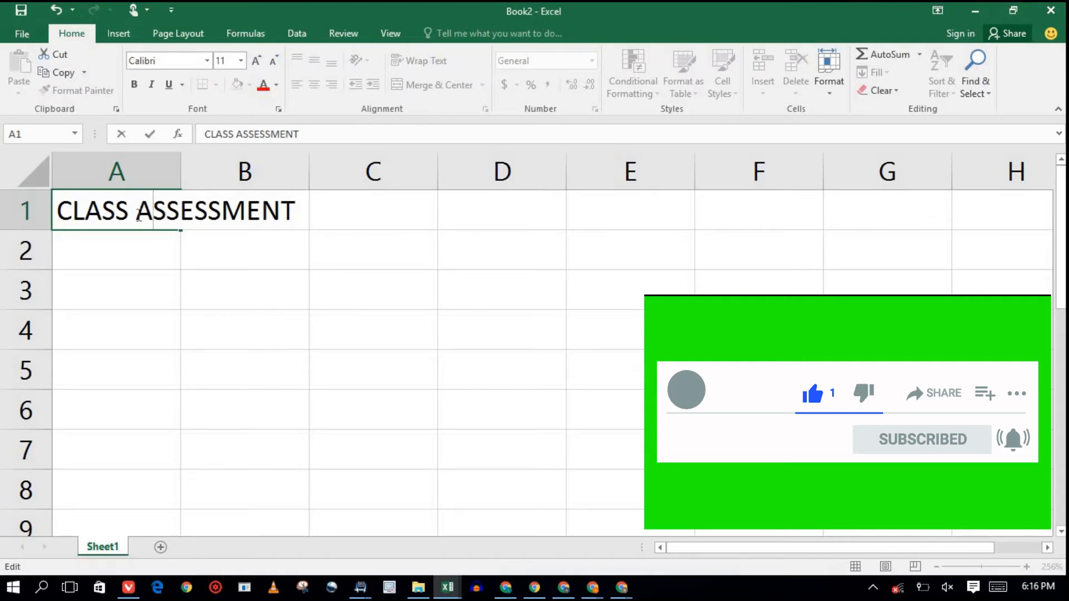
double_click(265, 213)
double_click(272, 214)
left_click(278, 214)
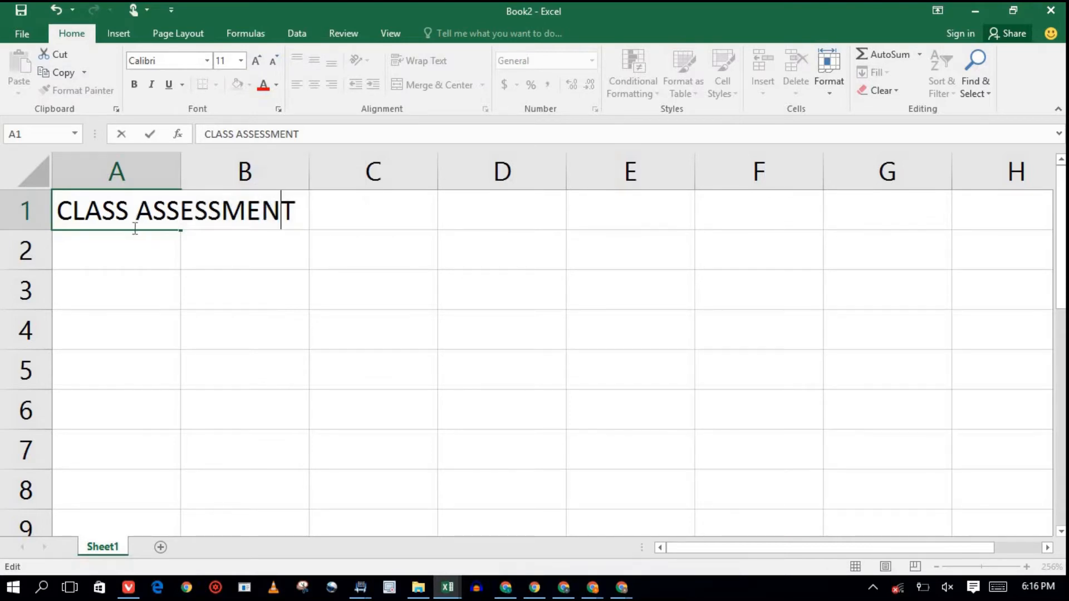
left_click(313, 224)
left_click(291, 221)
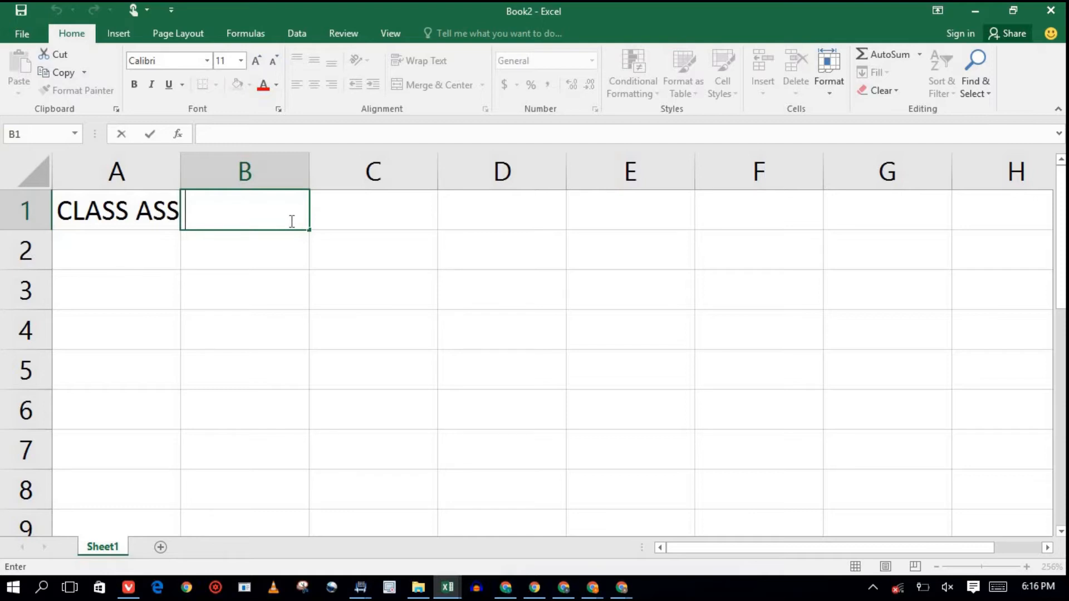
type("GHDJ")
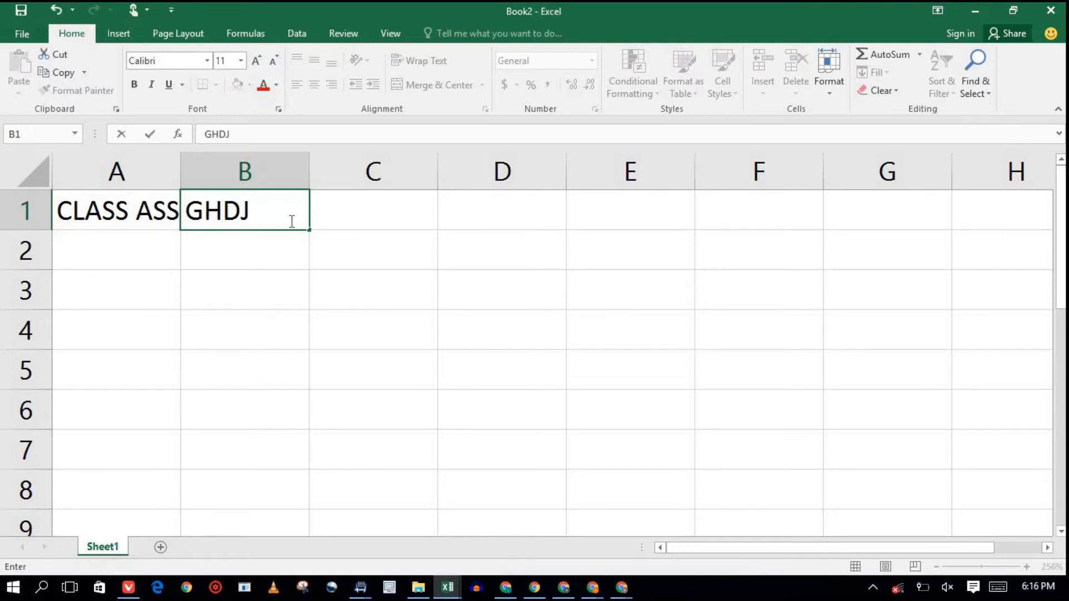
key("BackSpace")
key("BackSpace")
key("BackSpace")
key("BackSpace")
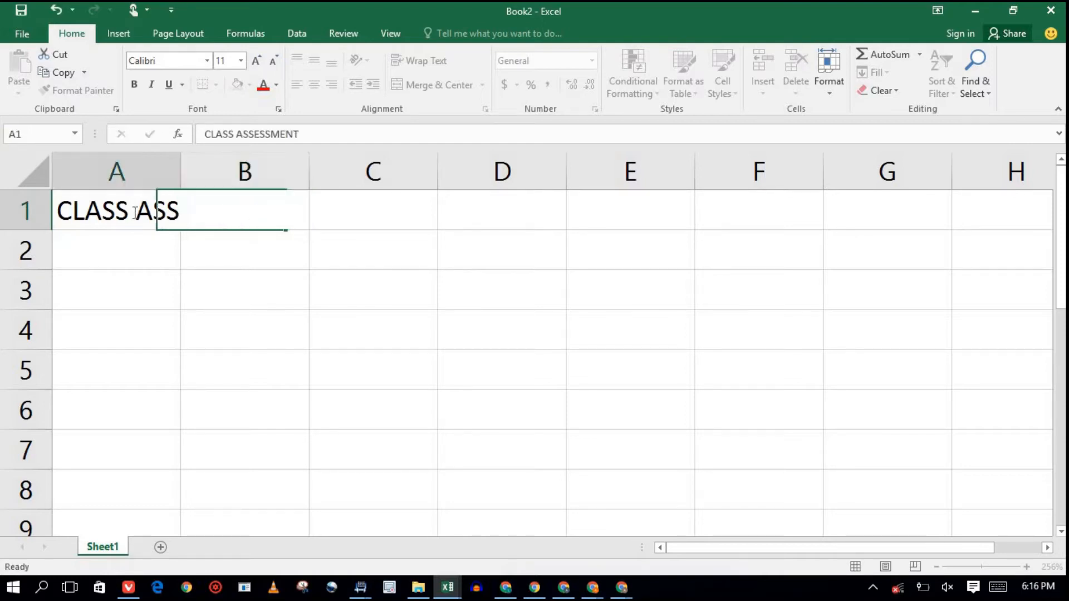
double_click(137, 210)
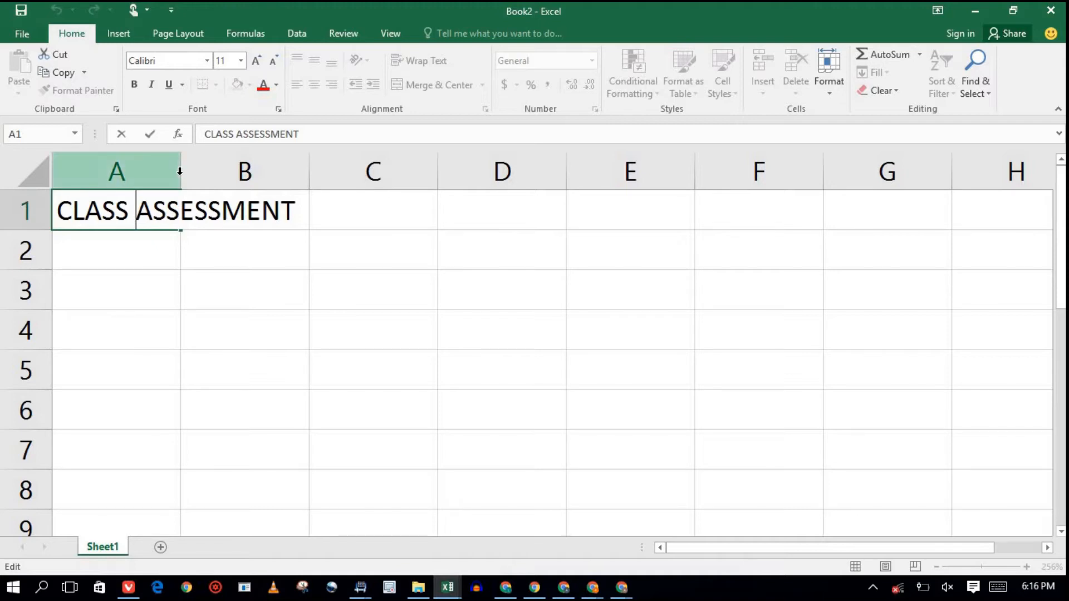
left_click(351, 214)
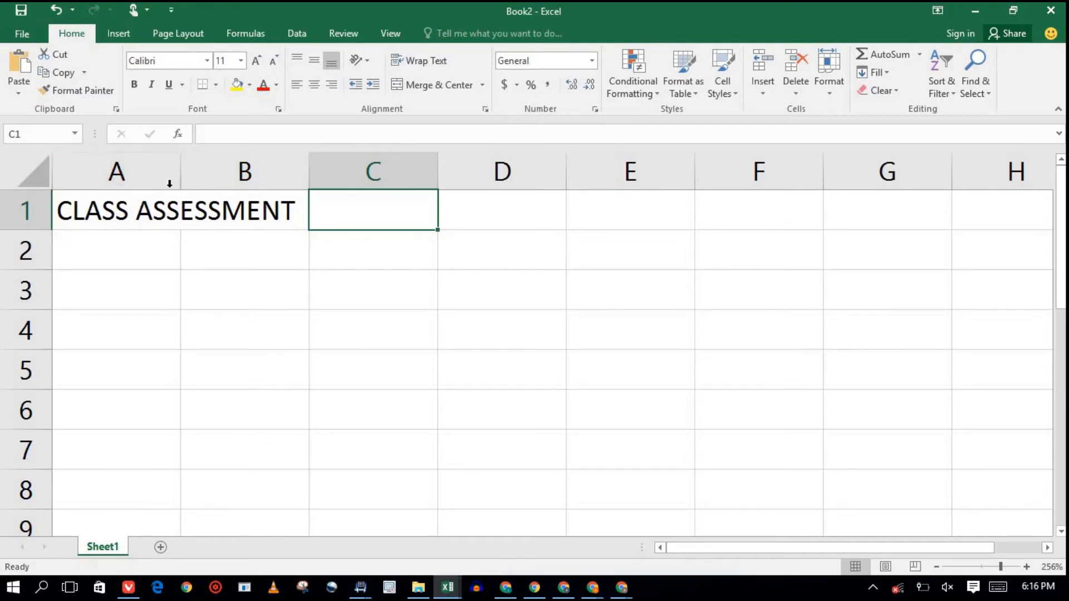
Drag column A much wider, then back to a moderate width, and select A2.
left_click_drag(182, 177, 310, 178)
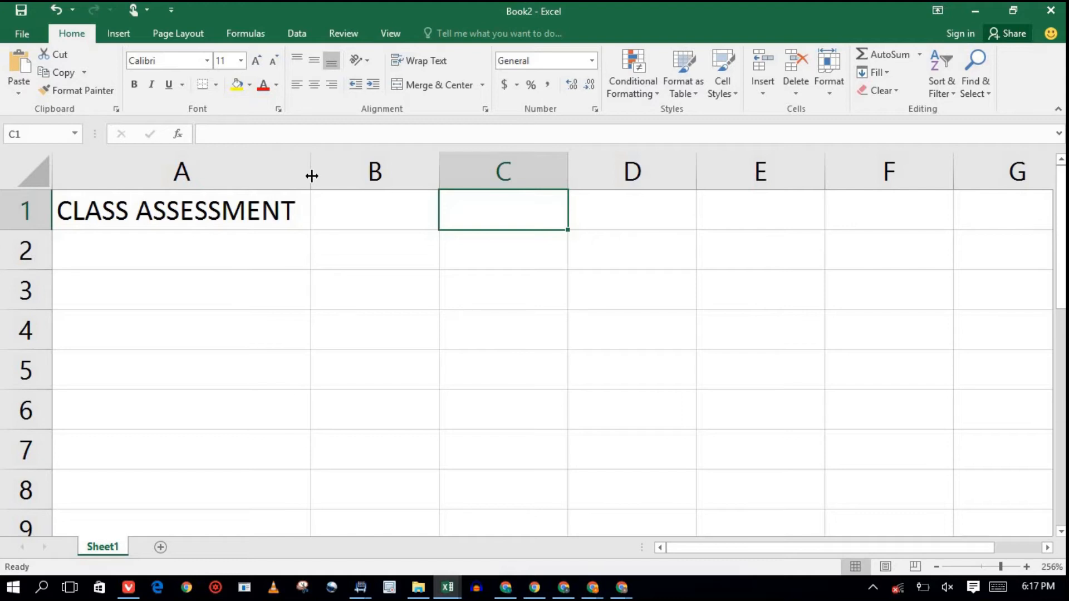
left_click_drag(311, 176, 207, 165)
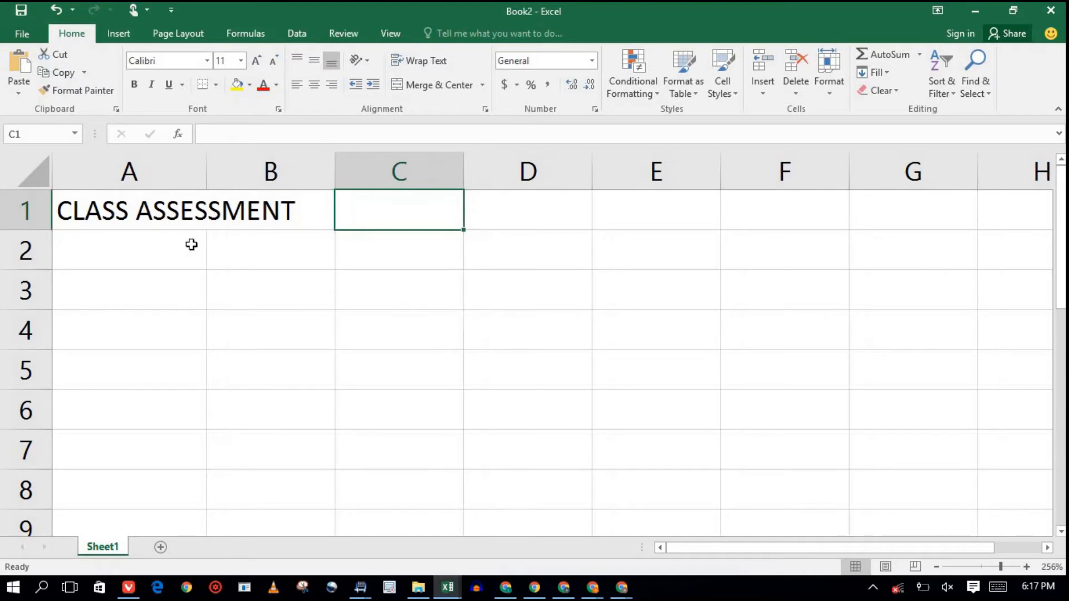
left_click(155, 251)
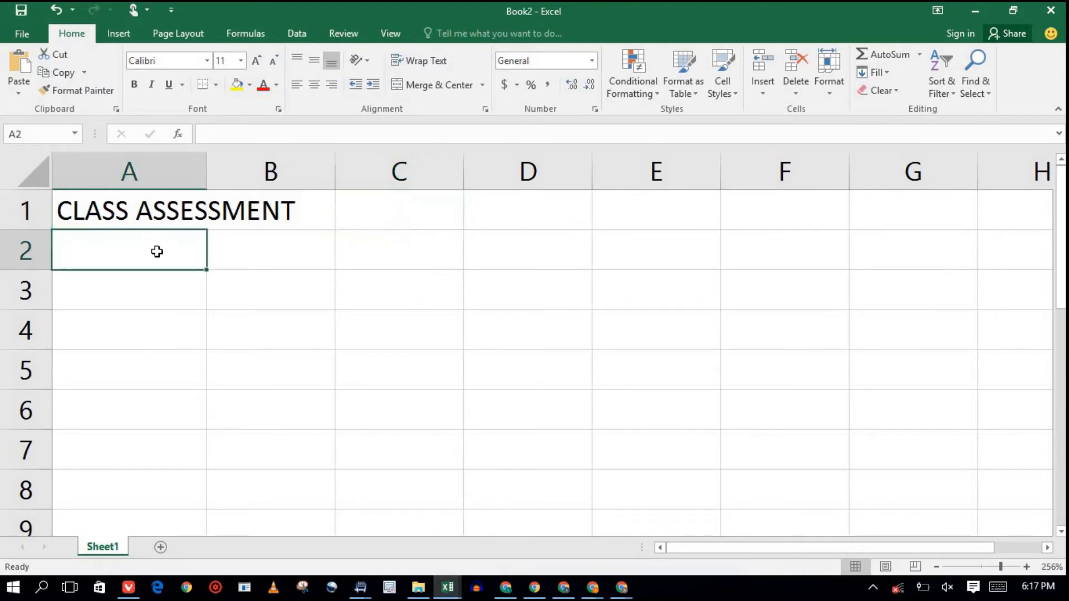
Enter headers NAMES, QUIZZES and EXAMNINATION (/70) in A2:C2, then append (/30) to QUIZZES.
double_click(158, 251)
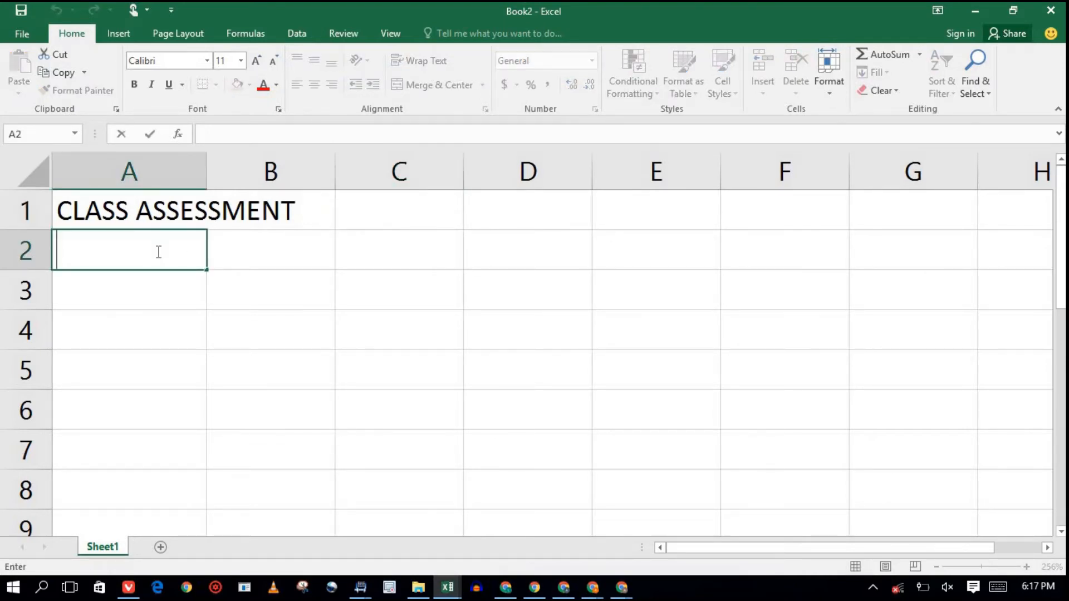
type("NAMES")
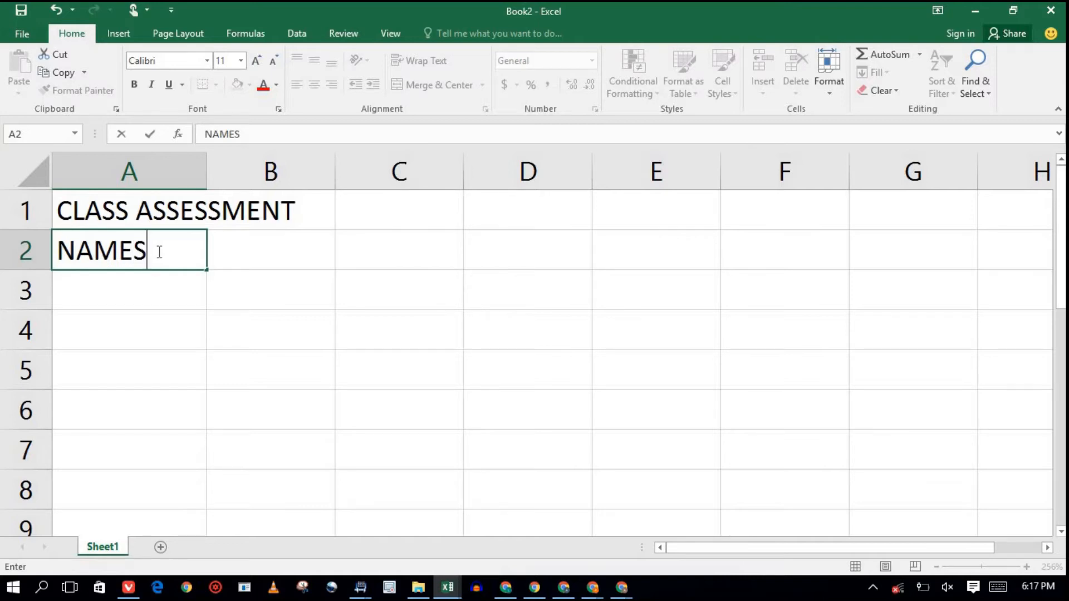
key("Tab")
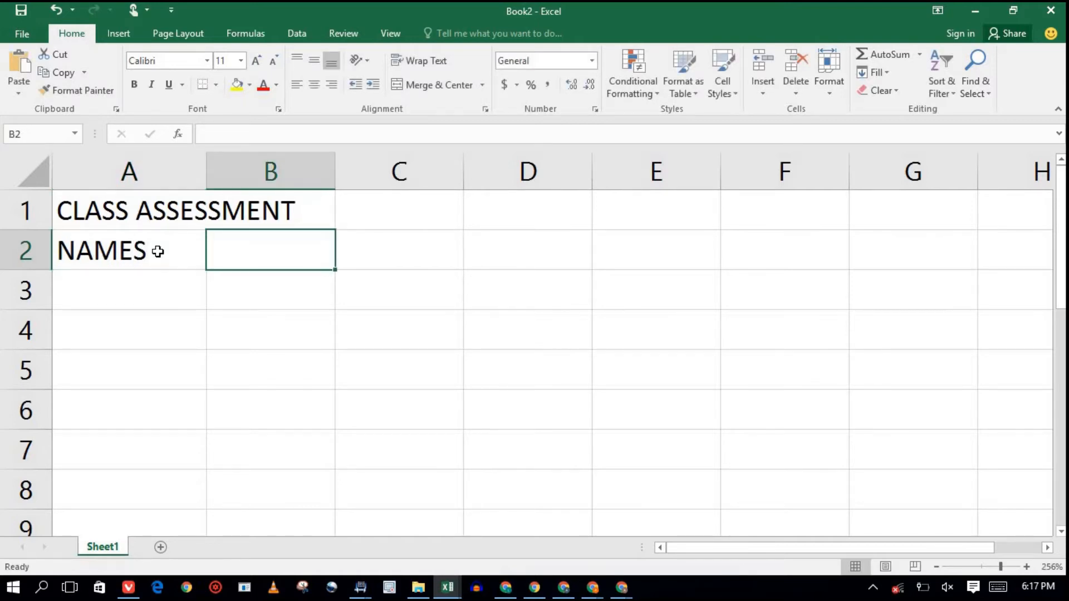
type("M")
key("BackSpace")
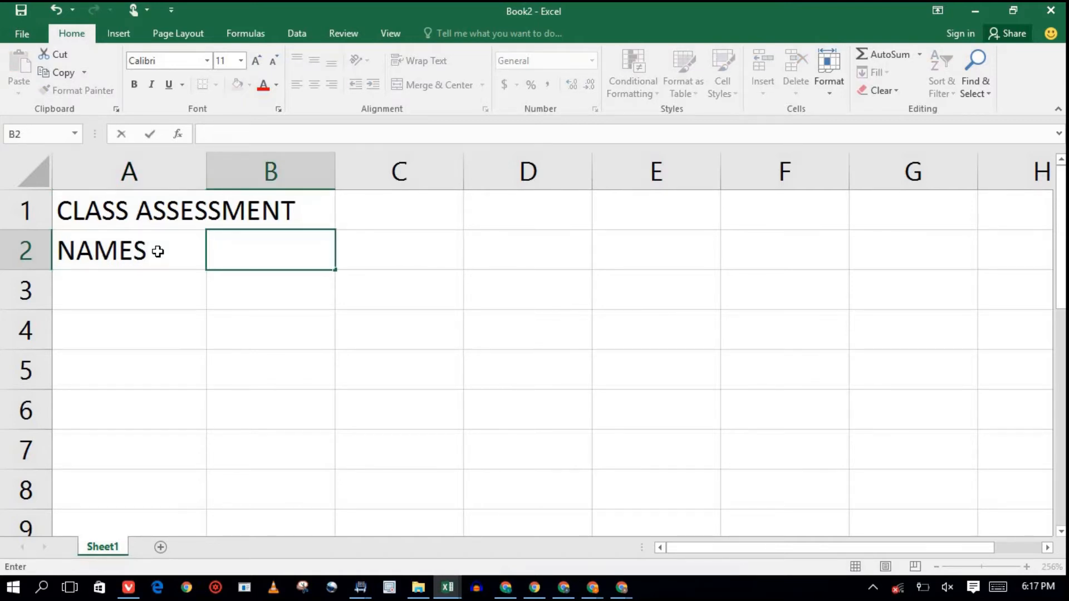
type("QUIZZE")
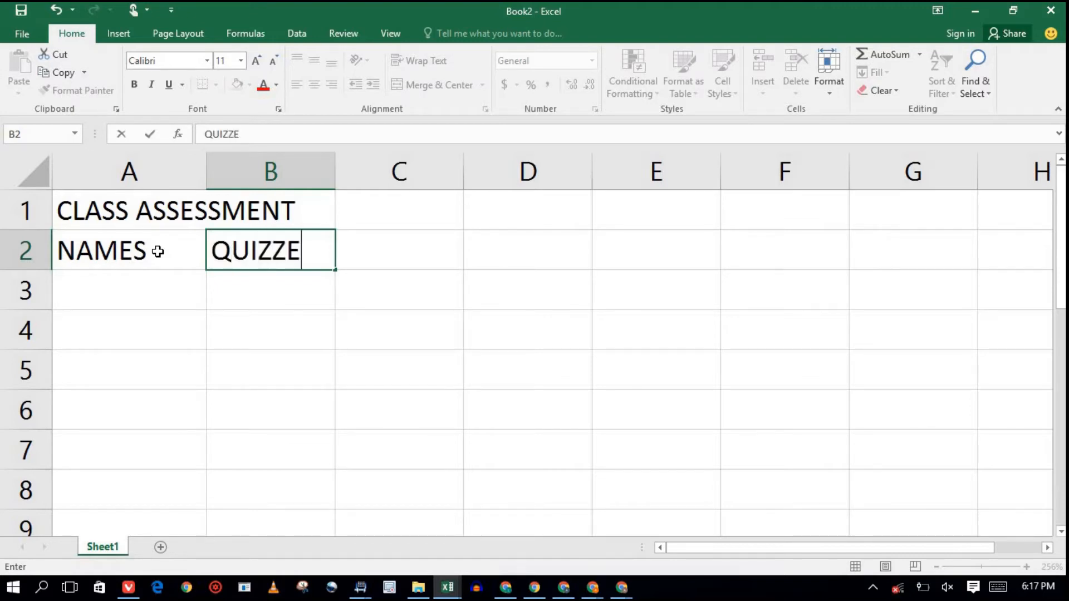
type("S")
key("Tab")
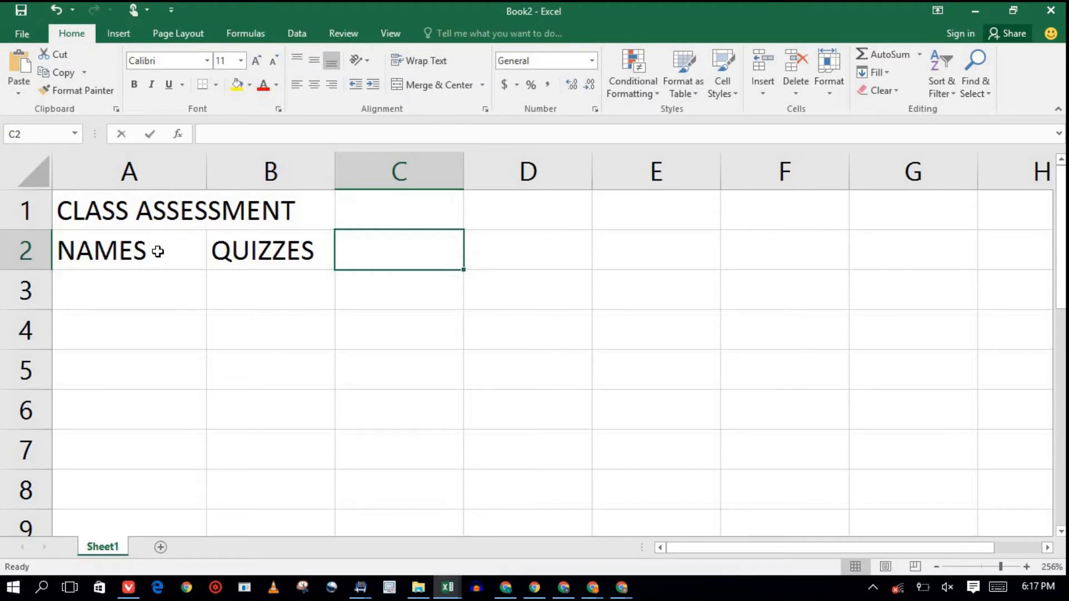
type("EXAMNI")
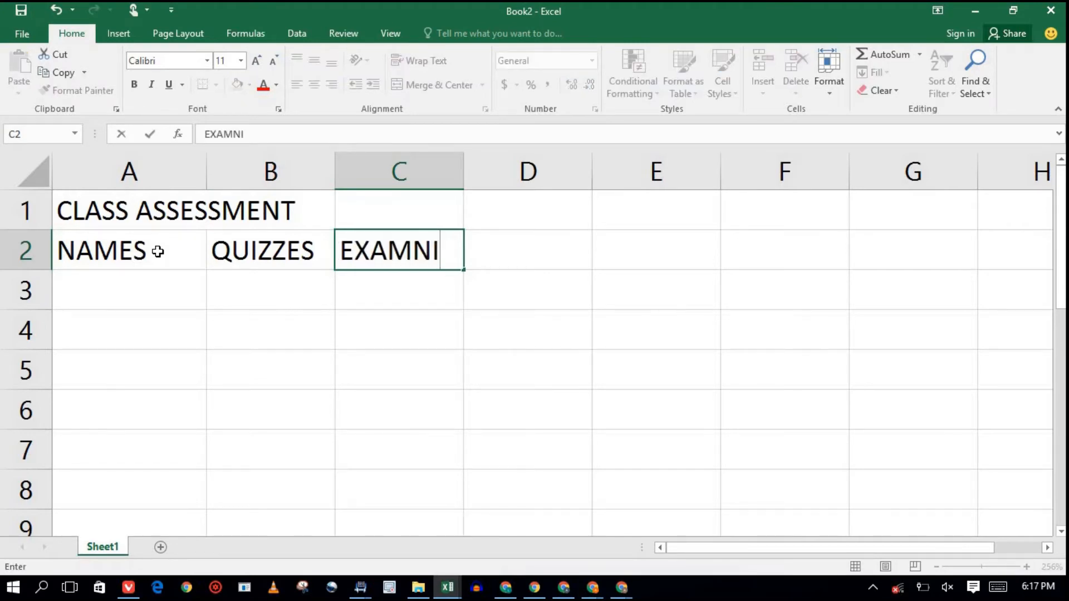
type("NATION")
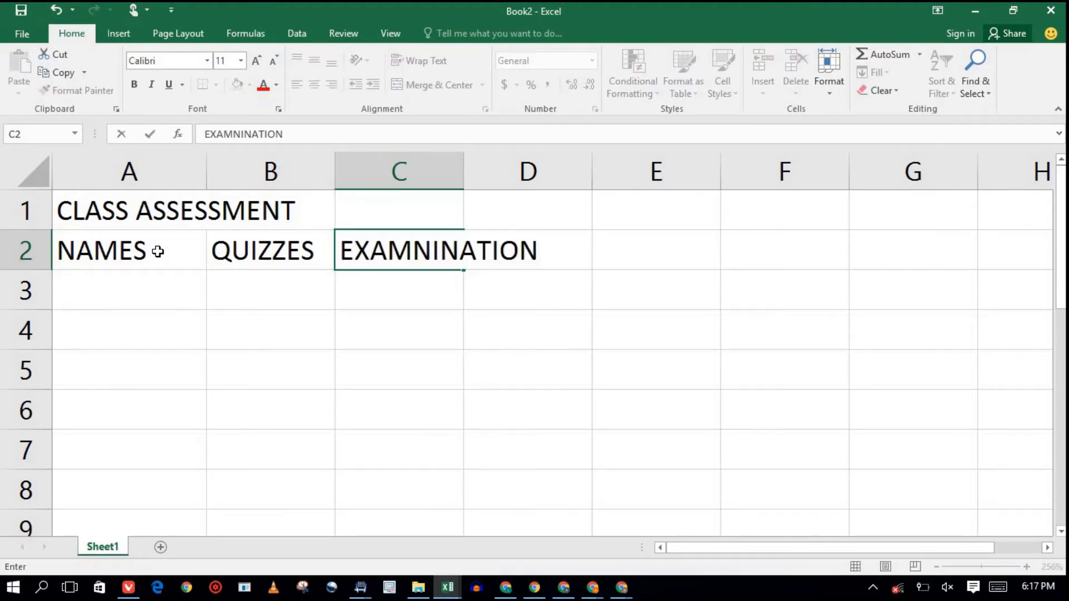
type(" (/70")
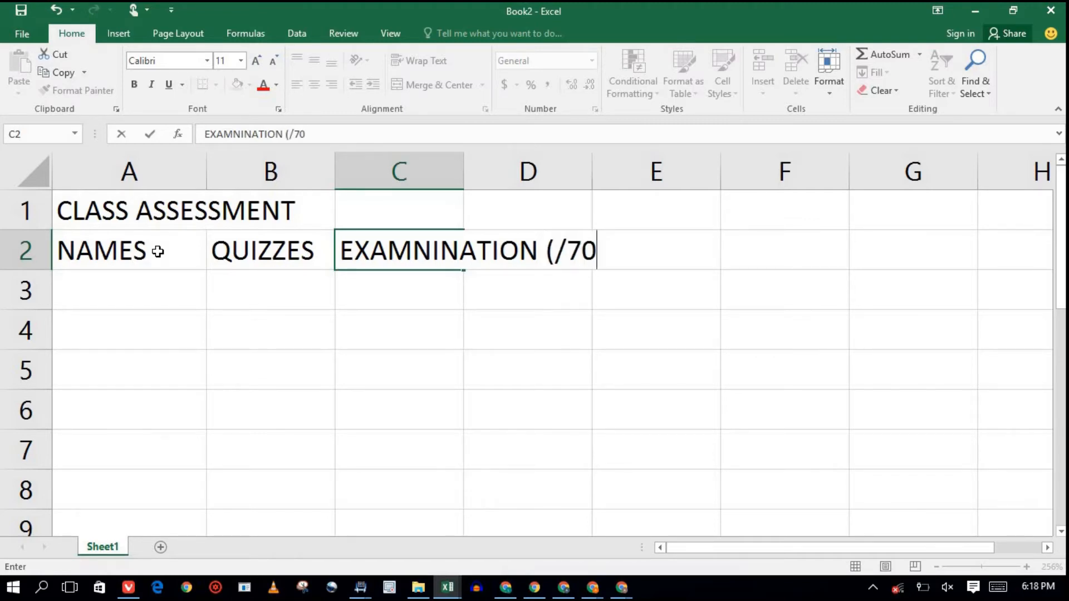
type(")")
key("Left")
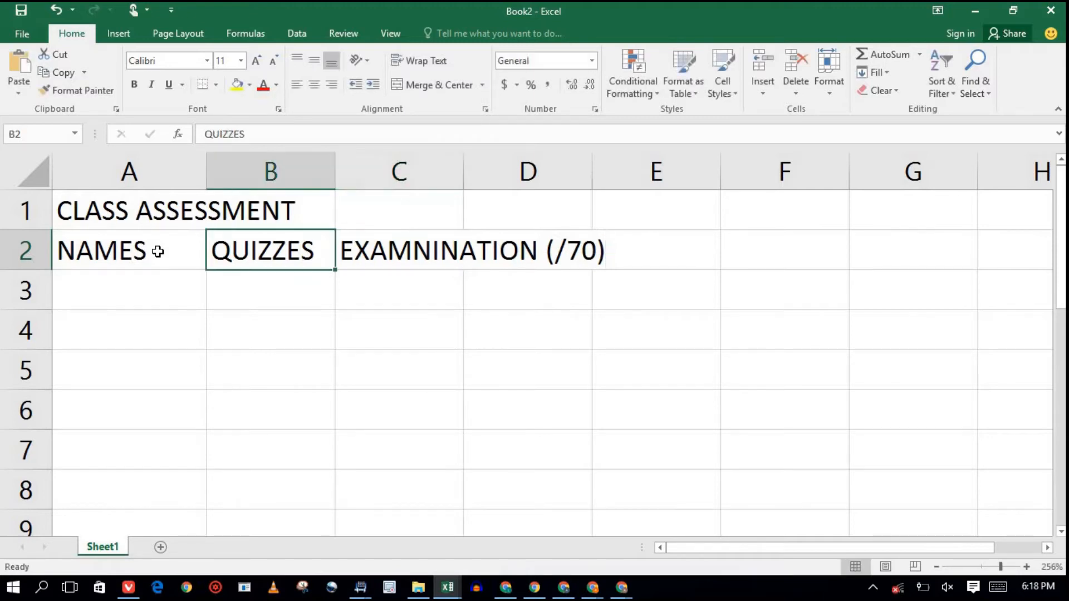
double_click(323, 249)
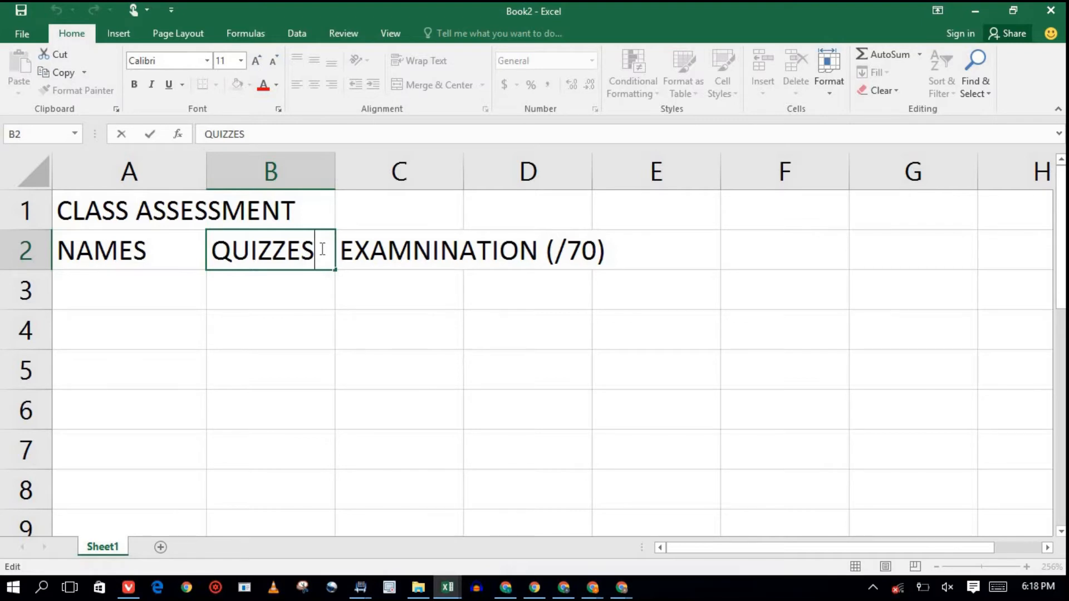
type("(/30")
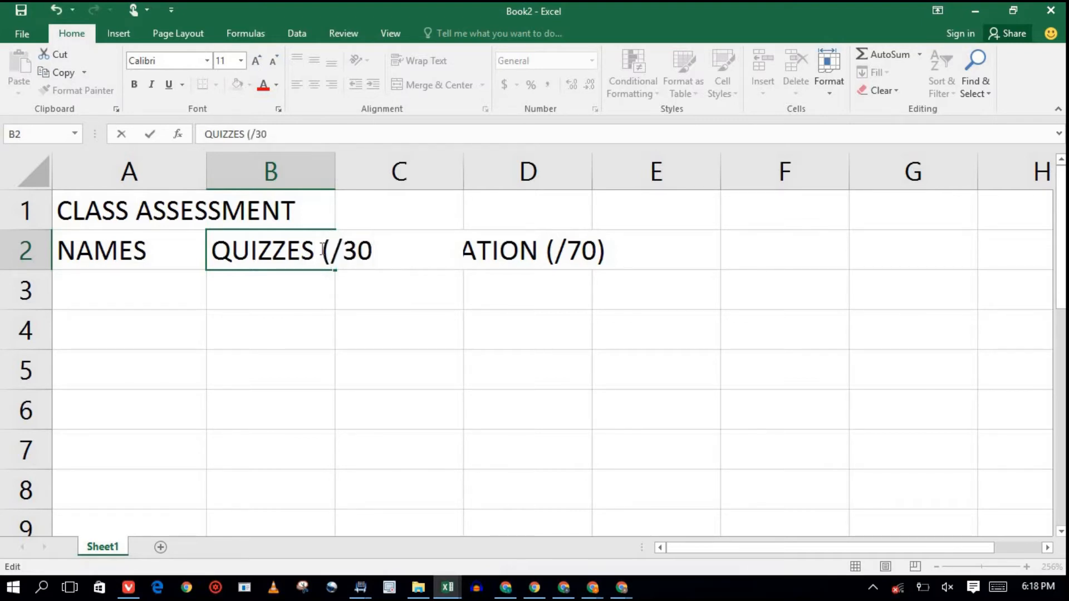
type(")")
Commit 'QUIZZES (/30)' in B2, resize column B to fit it, and adjust row 2's height.
left_click(320, 339)
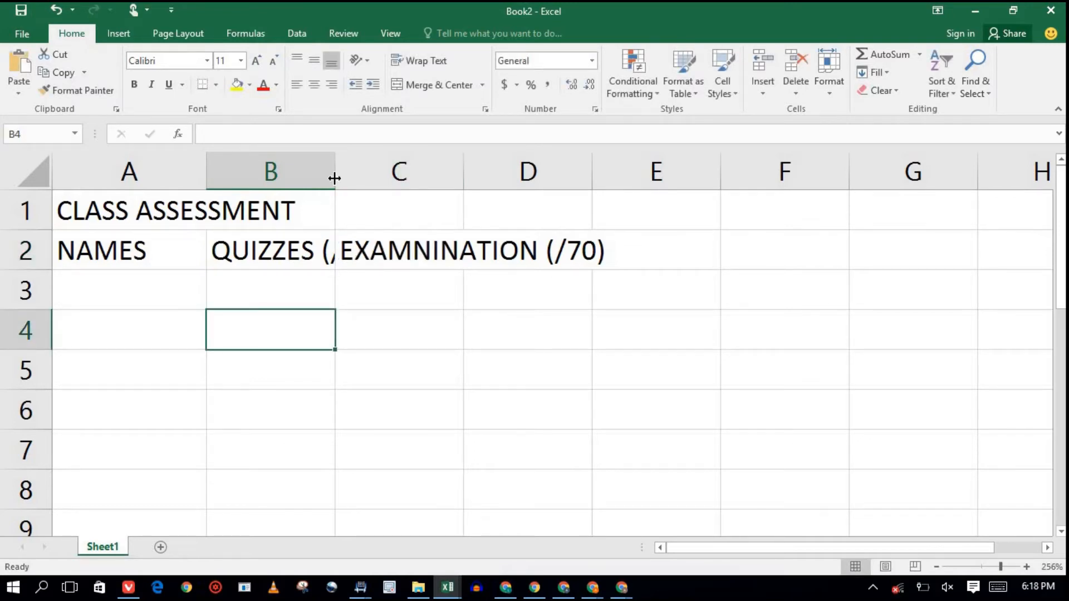
left_click_drag(334, 178, 440, 177)
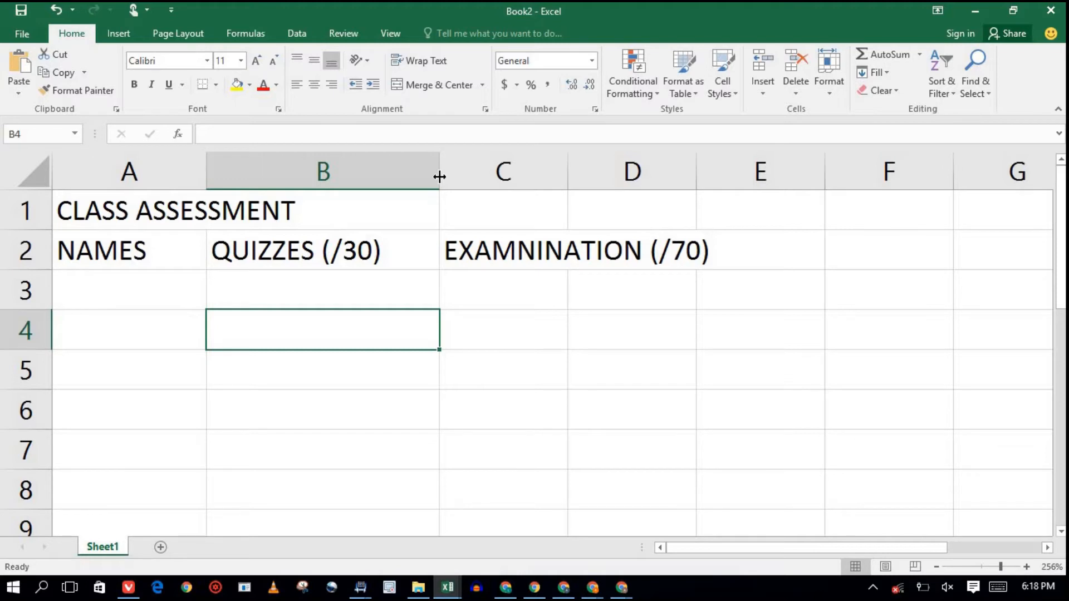
left_click_drag(440, 176, 391, 172)
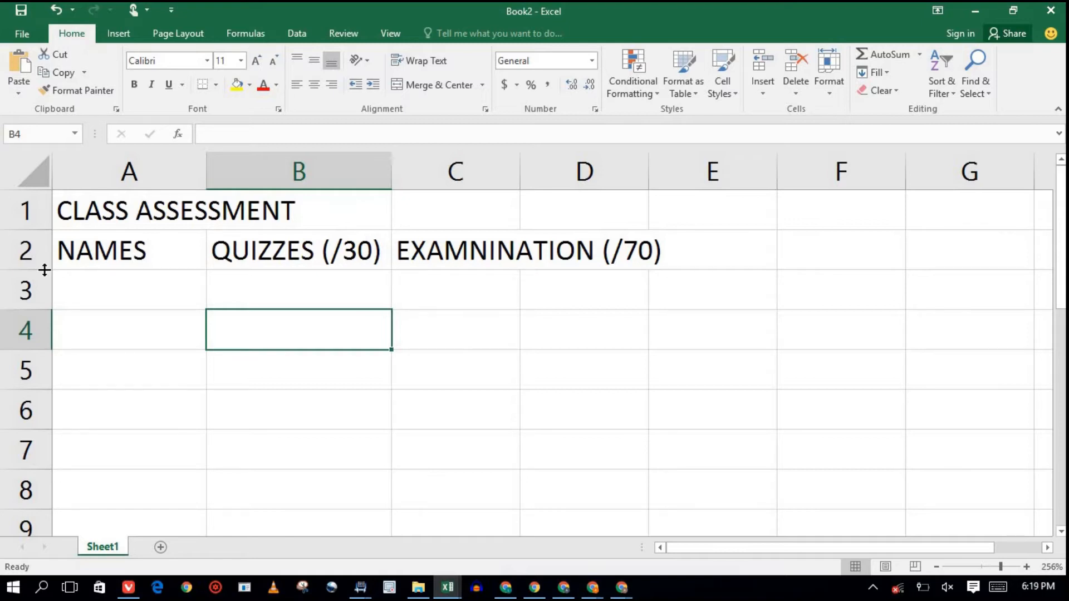
mouse_move(44, 270)
left_mouse_down()
mouse_move(45, 286)
mouse_move(46, 268)
left_mouse_up()
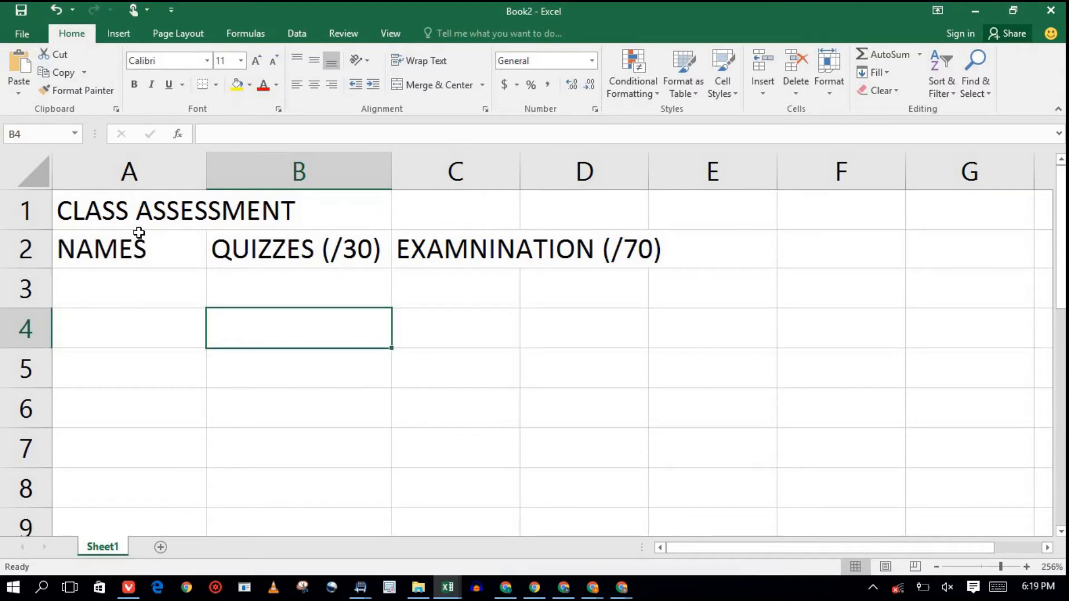
left_click(142, 254)
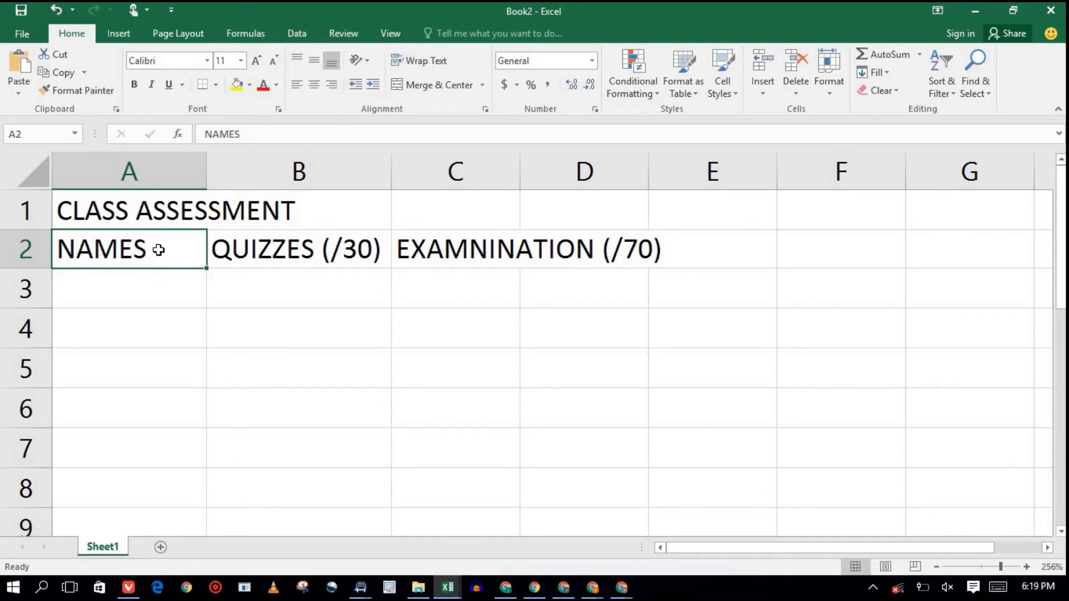
key("Down")
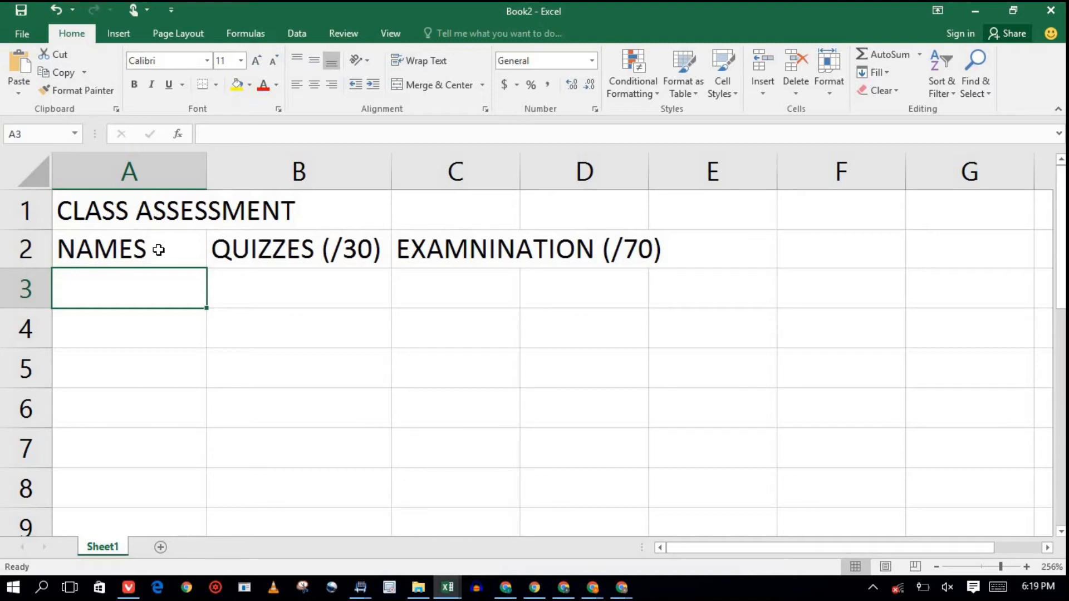
key("Down")
key("Down")
key("Down")
key("Down")
key("Down")
key("Down")
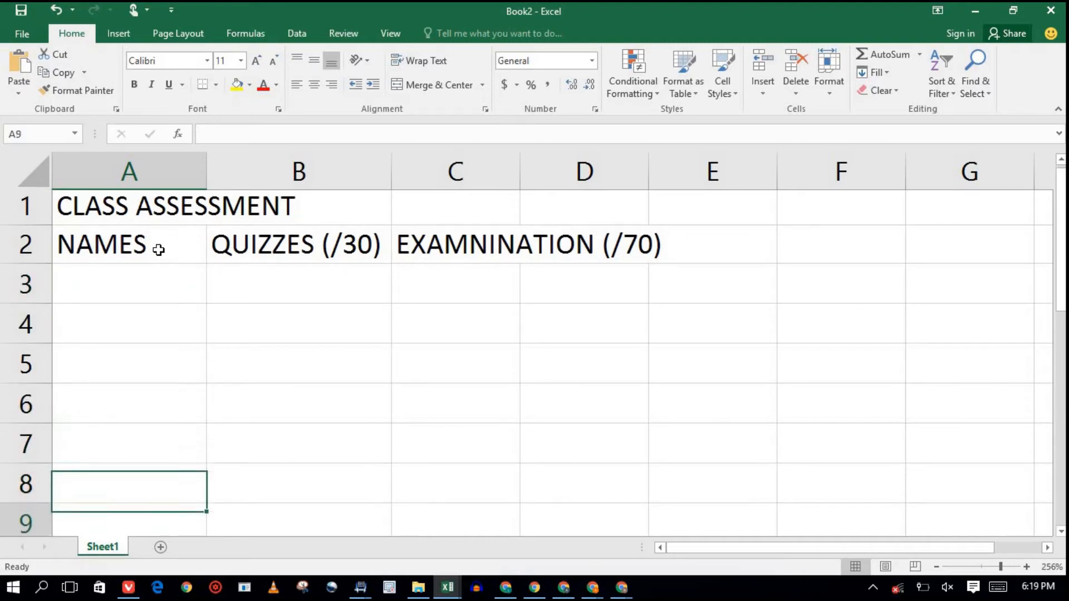
key("Up")
key("Up")
key("Up")
key("Up")
key("Up")
key("Up")
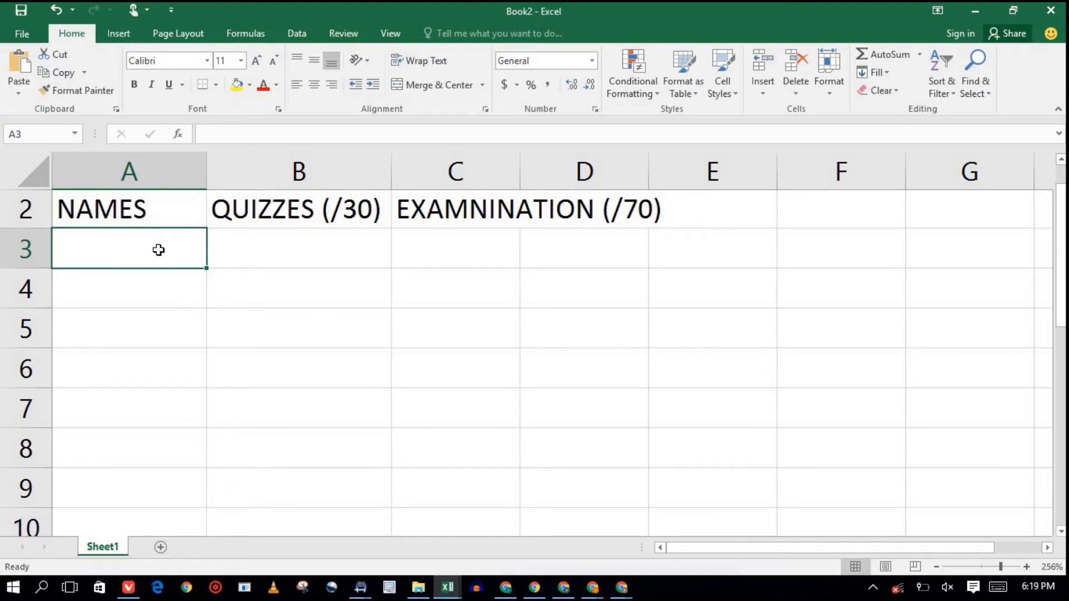
key("Right")
key("Right")
key("Right")
key("Right")
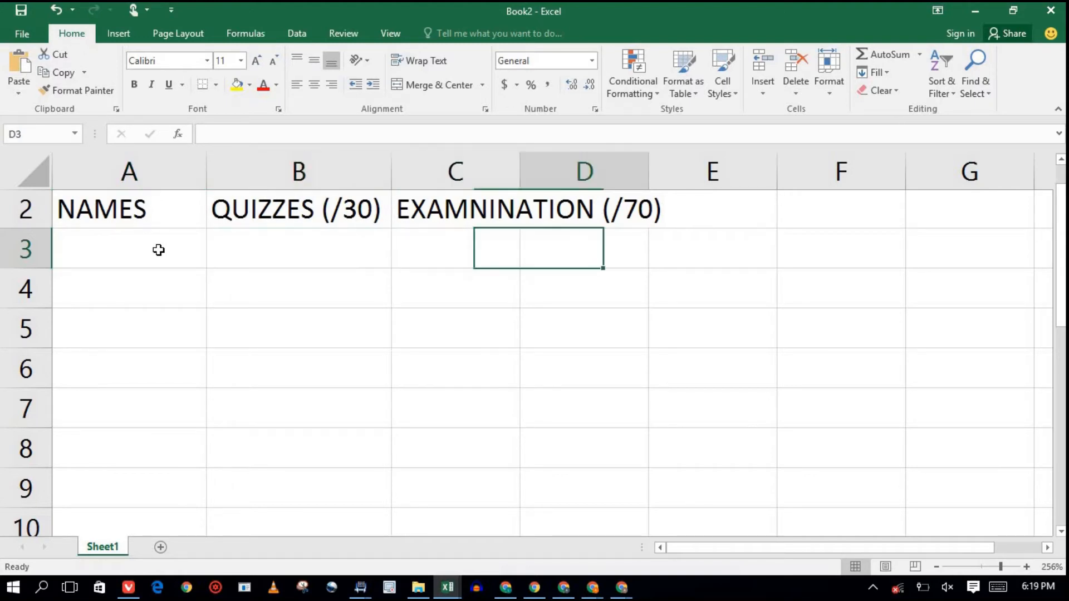
key("Right")
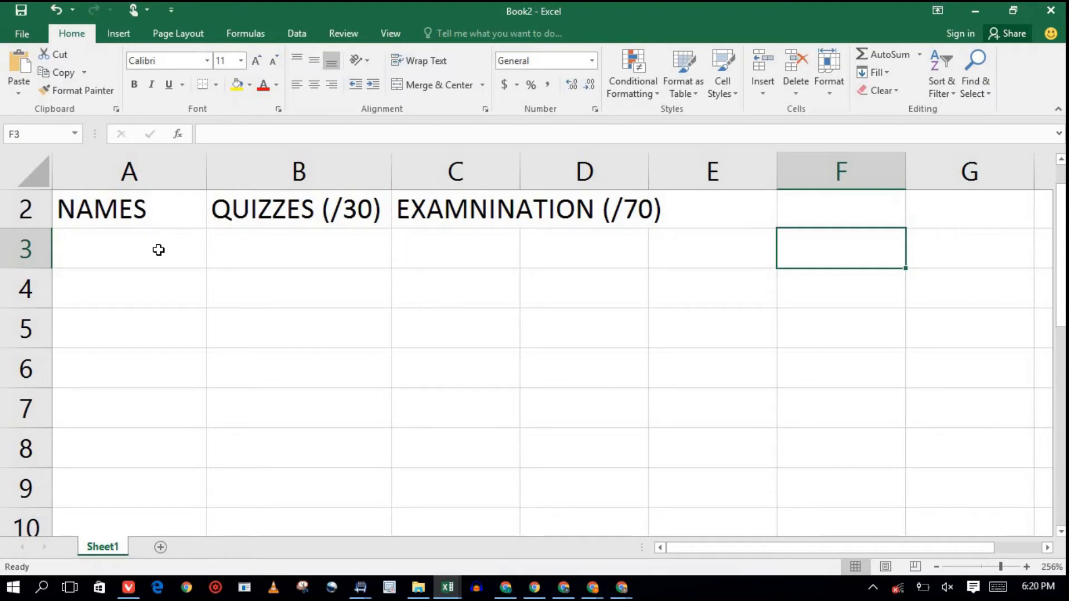
key("Left")
key("Left")
key("Left")
key("Left")
key("Left")
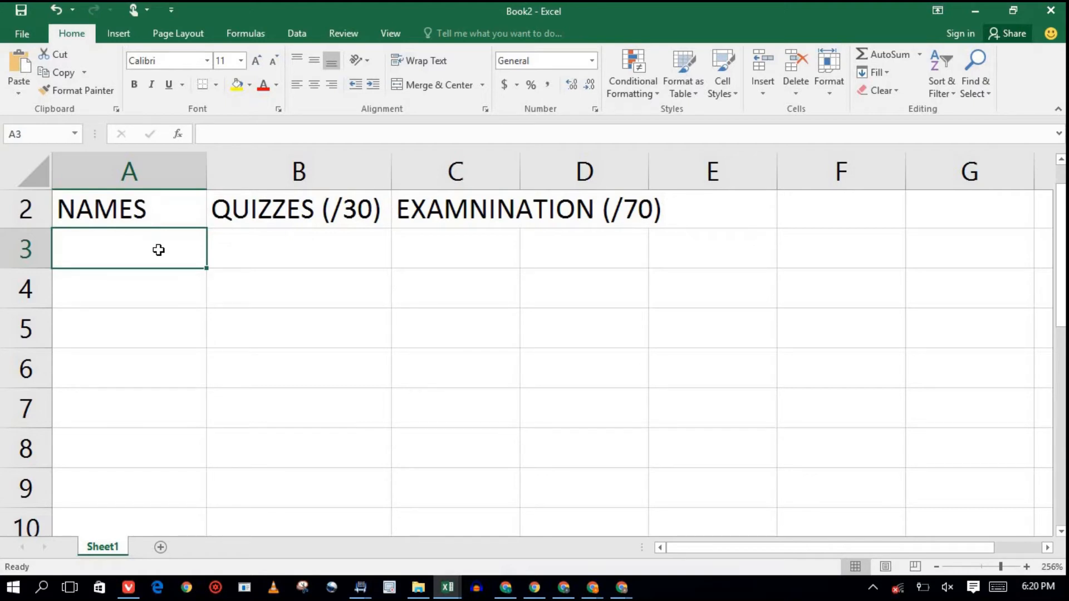
key("Return")
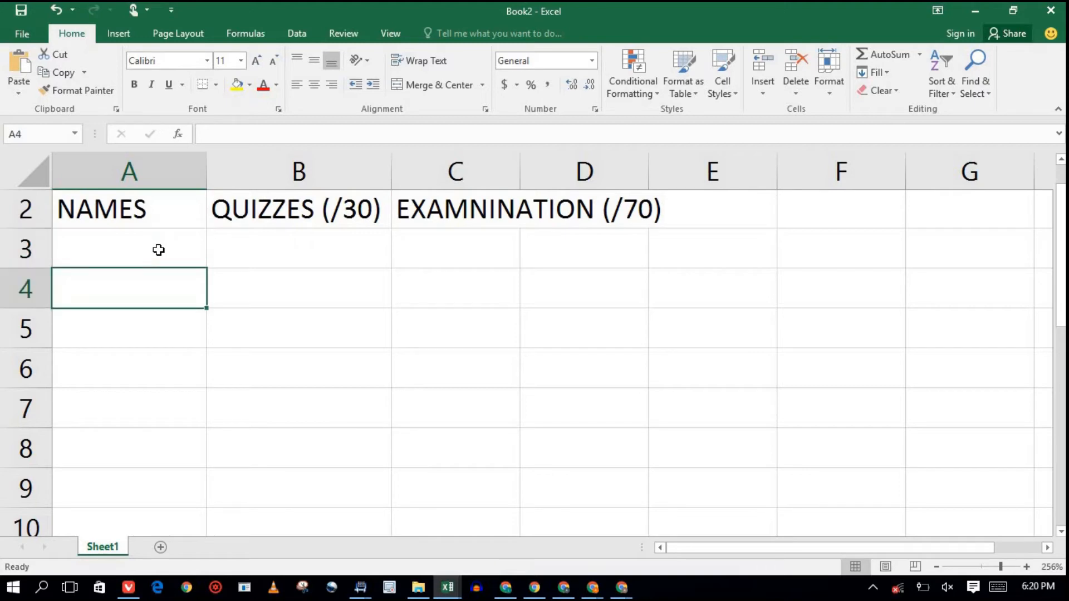
key("Return")
key("Tab")
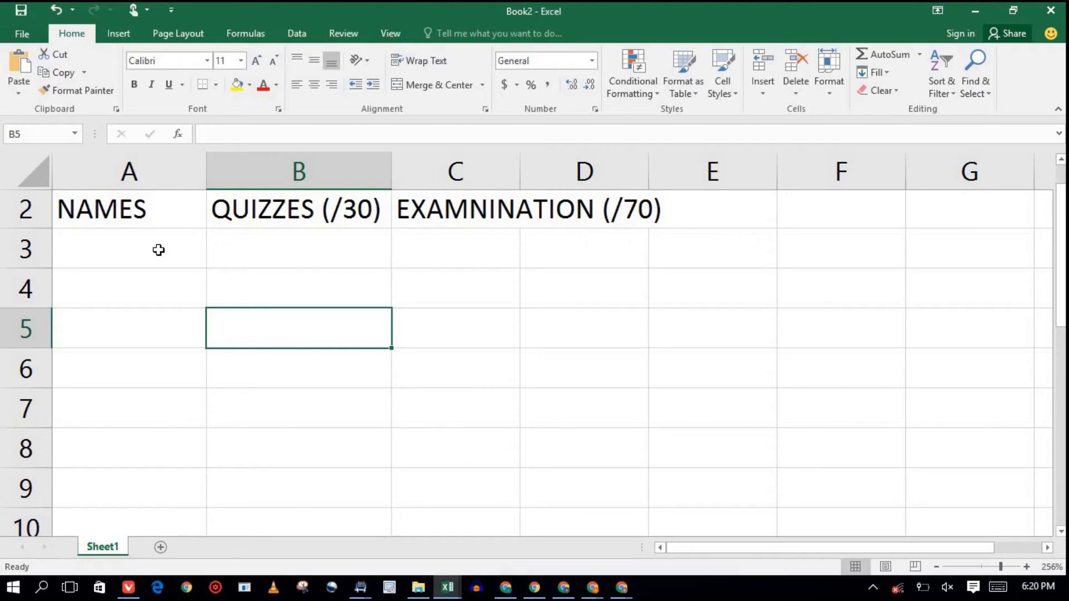
key("Down")
key("Up")
key("Down")
key("Down")
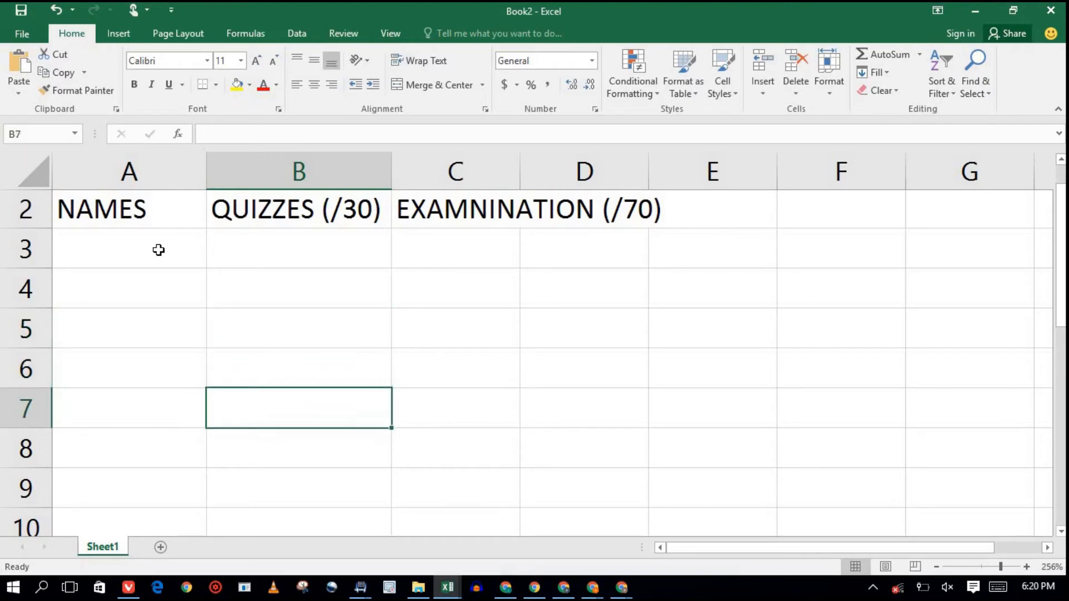
key("Down")
key("Up")
key("Up")
key("Up")
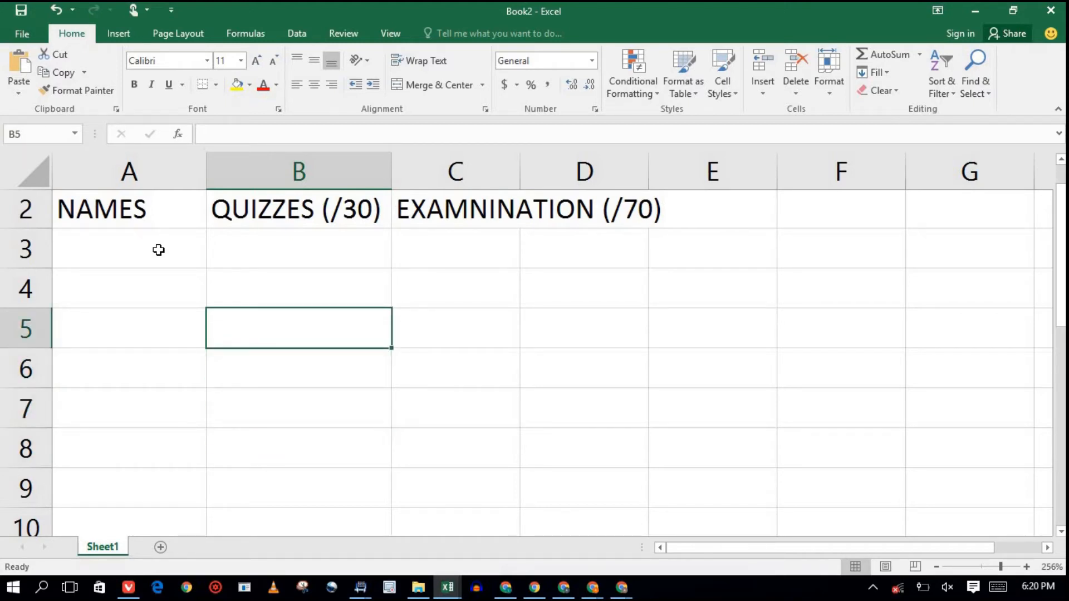
key("Right")
key("Left")
key("Right")
key("Right")
key("Right")
key("Down")
key("Left")
key("Left")
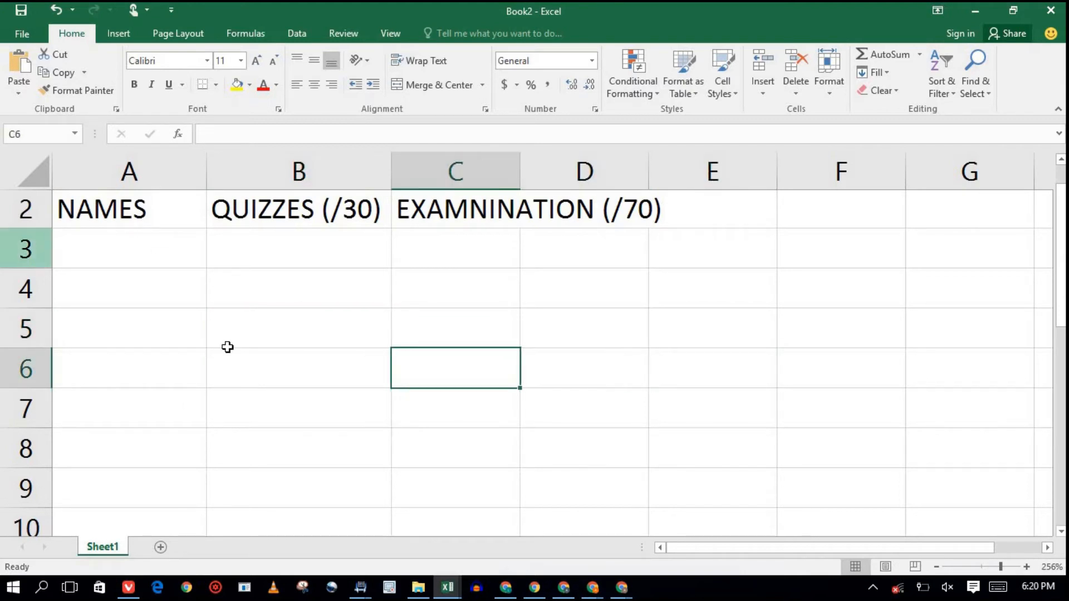
left_click(586, 341)
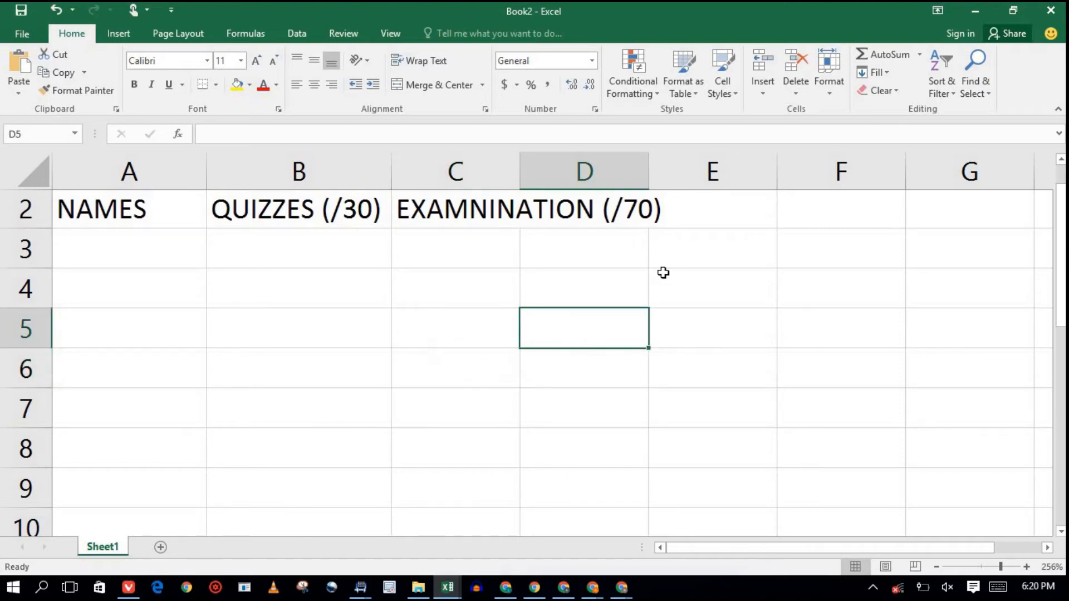
left_click(708, 299)
left_click(817, 289)
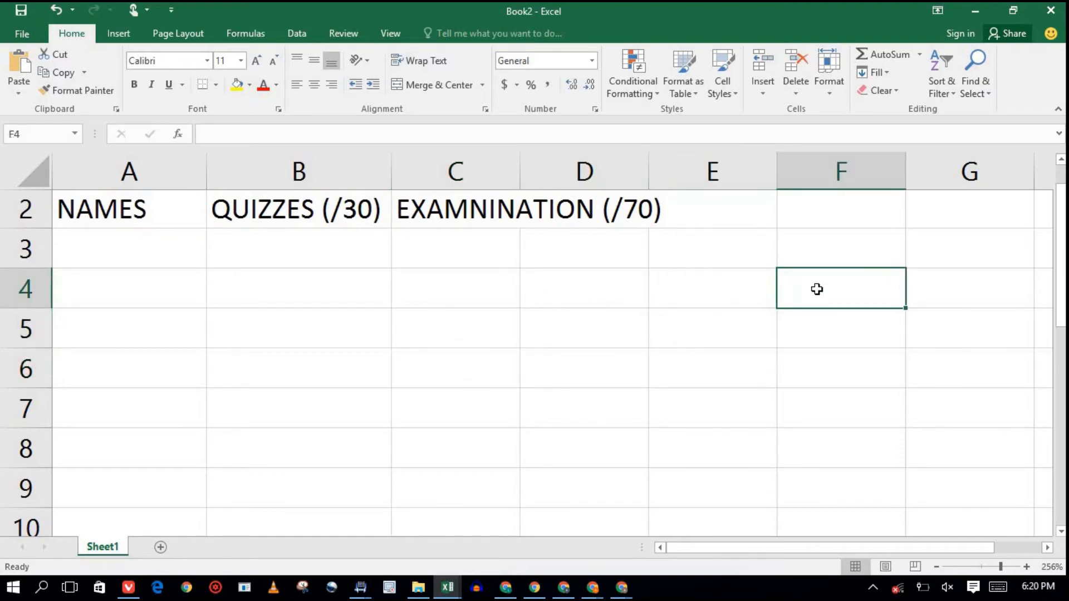
left_click(841, 334)
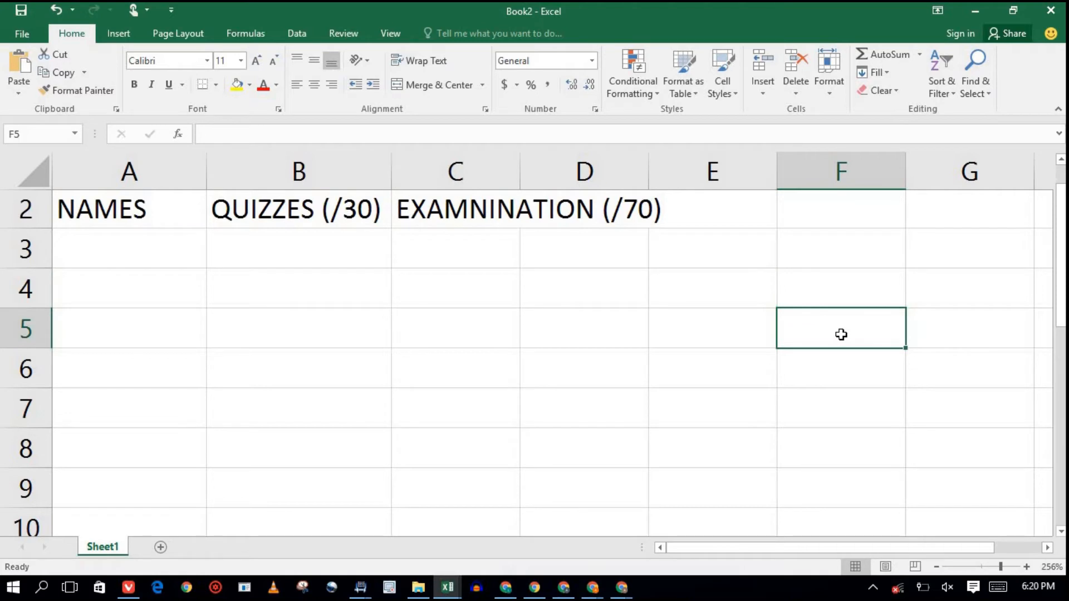
left_click(807, 383)
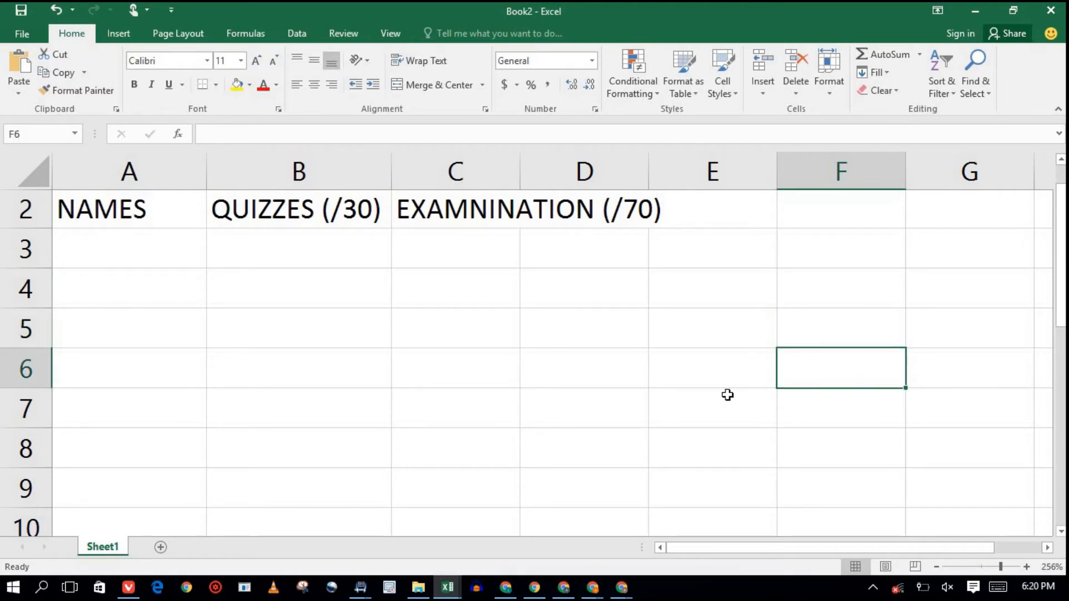
left_click(711, 368)
key("Left")
key("Left")
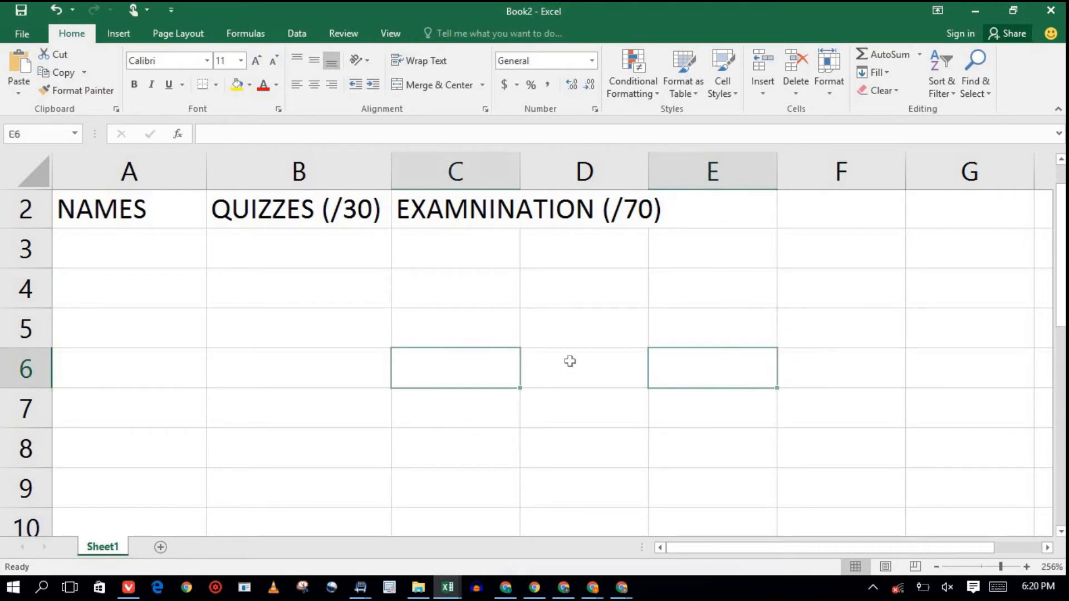
left_click(313, 340)
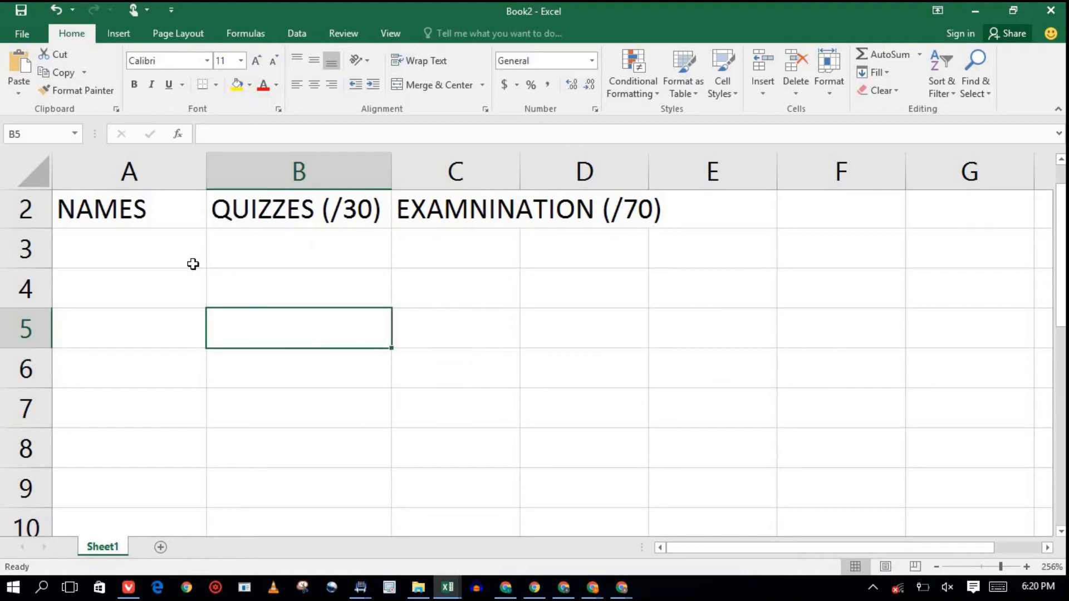
left_click(190, 285)
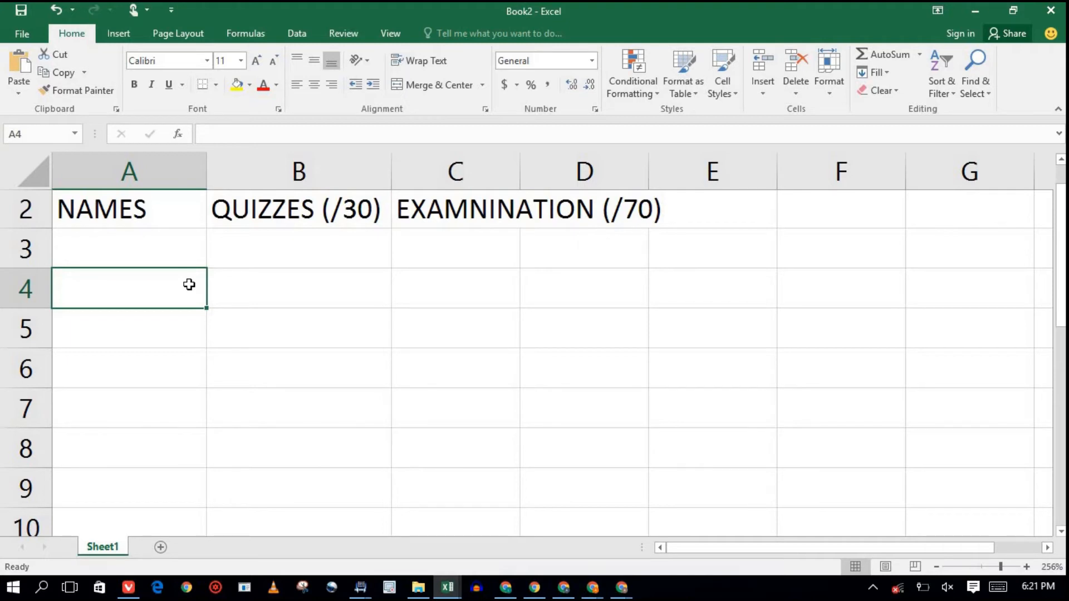
key("Up")
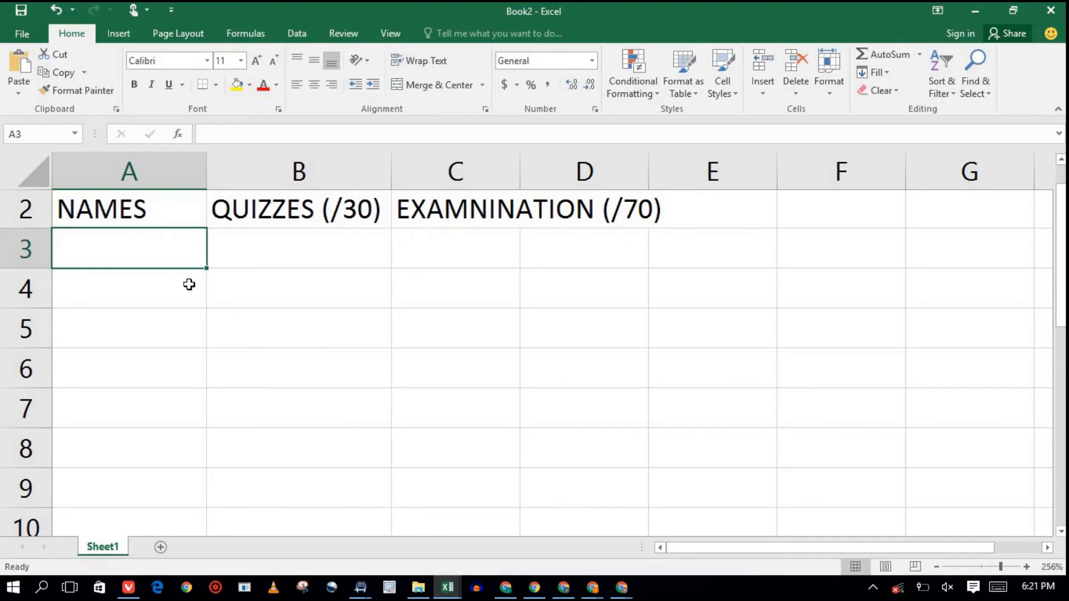
Enter the first student's name in A3 with quiz mark 28 and exam mark 58.
double_click(164, 247)
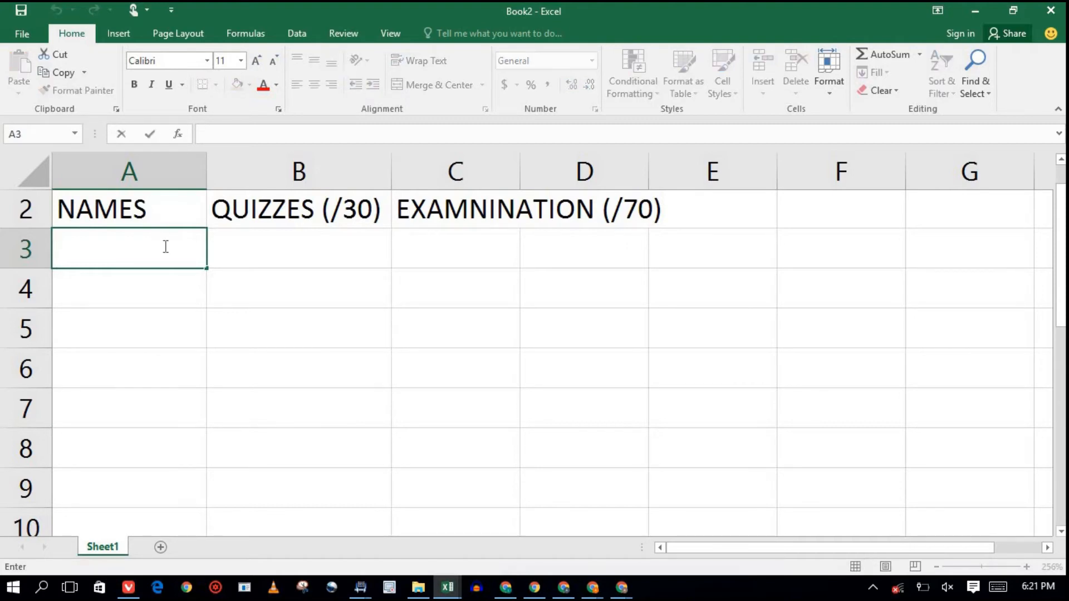
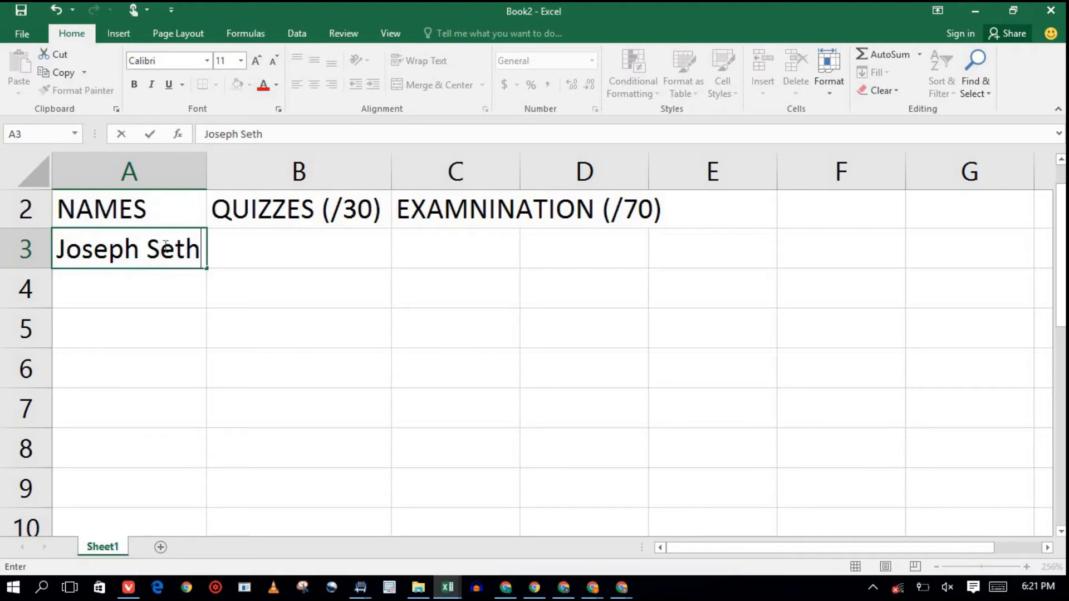
double_click(292, 247)
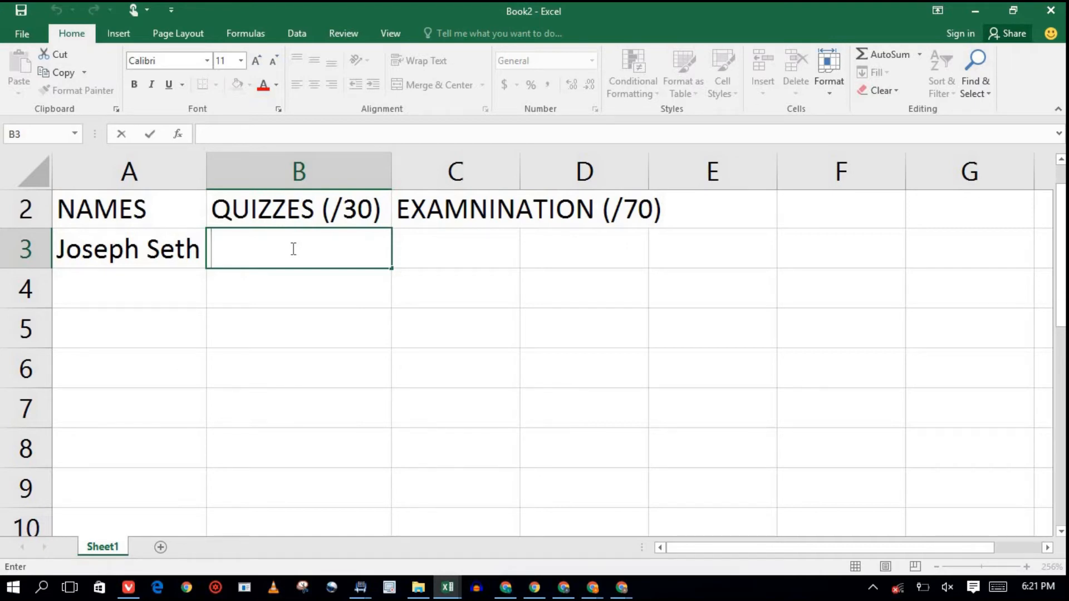
type("28")
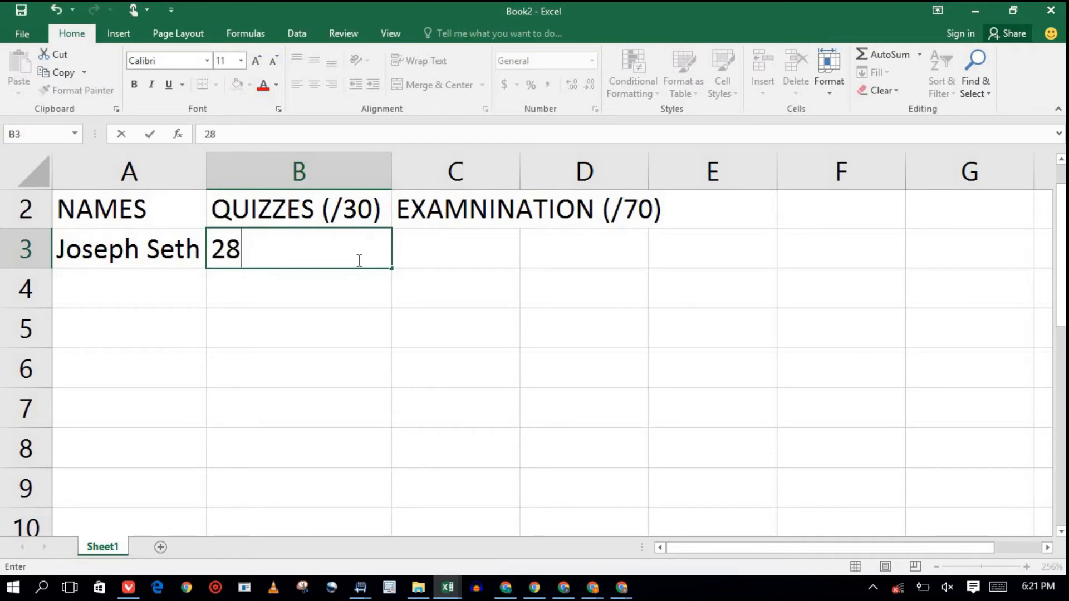
key("Tab")
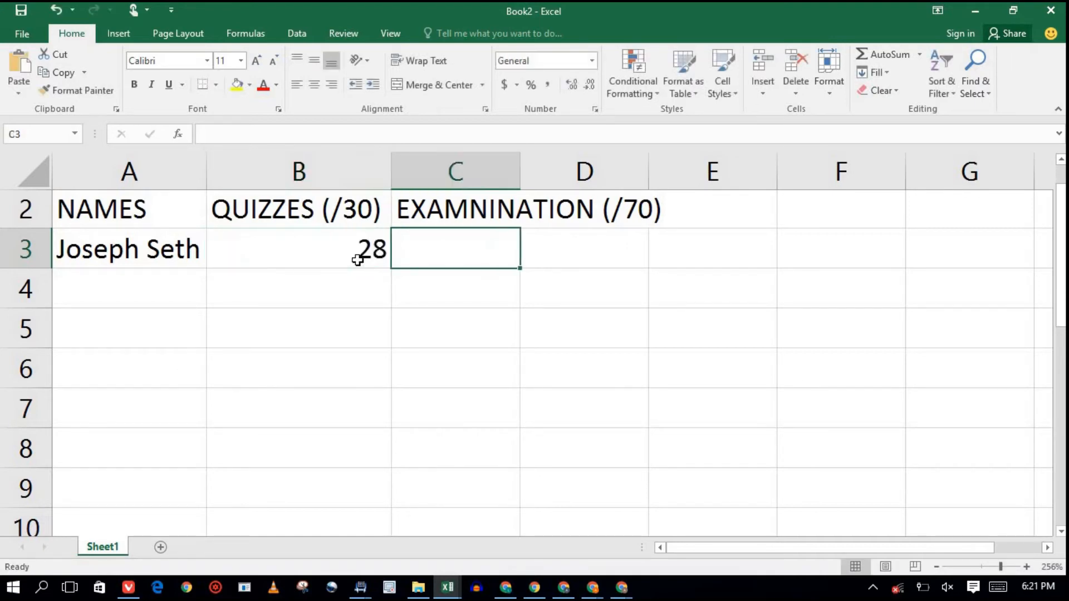
double_click(498, 248)
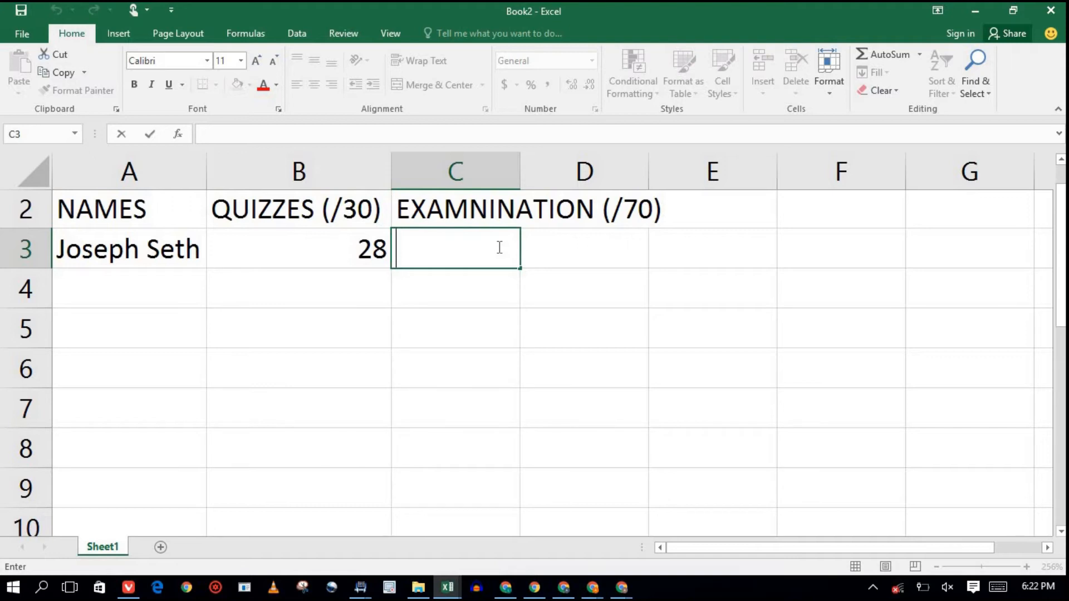
type("58")
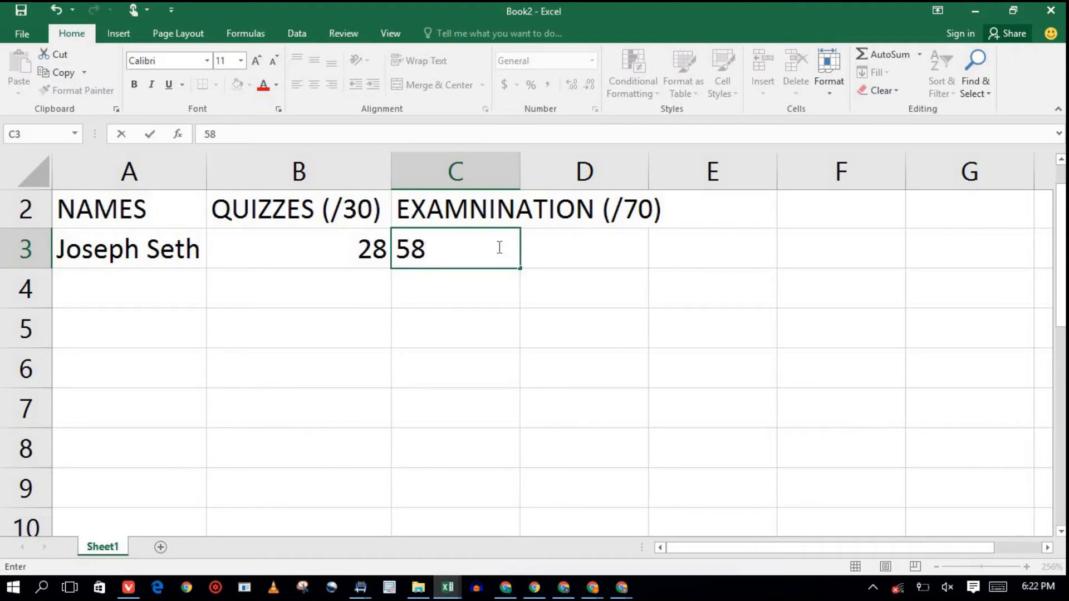
key("Return")
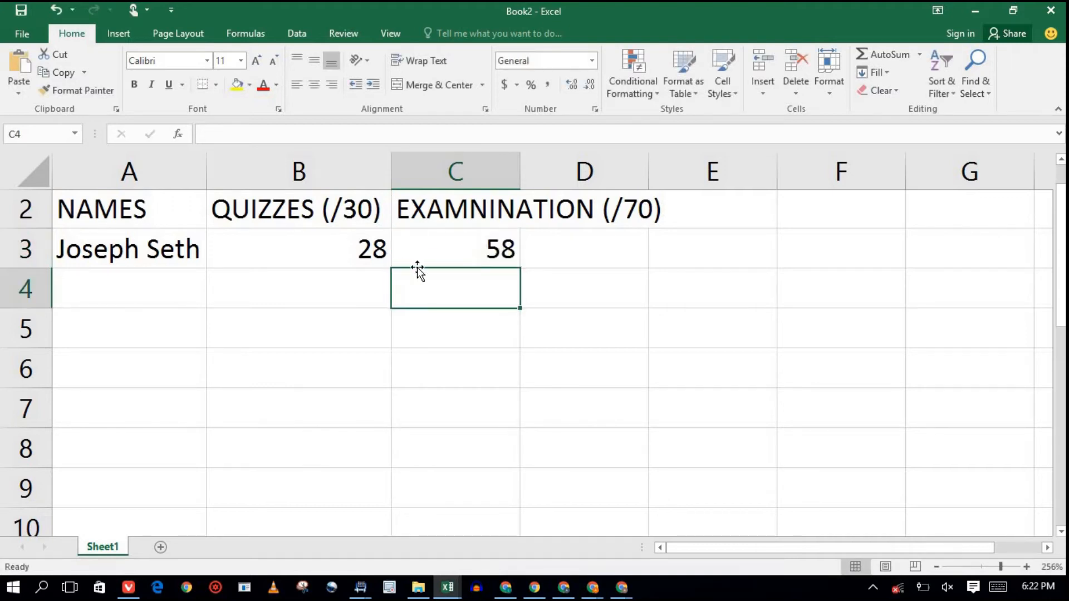
Enter the second student's name in A4 with quiz mark 27 and exam mark 56.
key("Left")
key("Left")
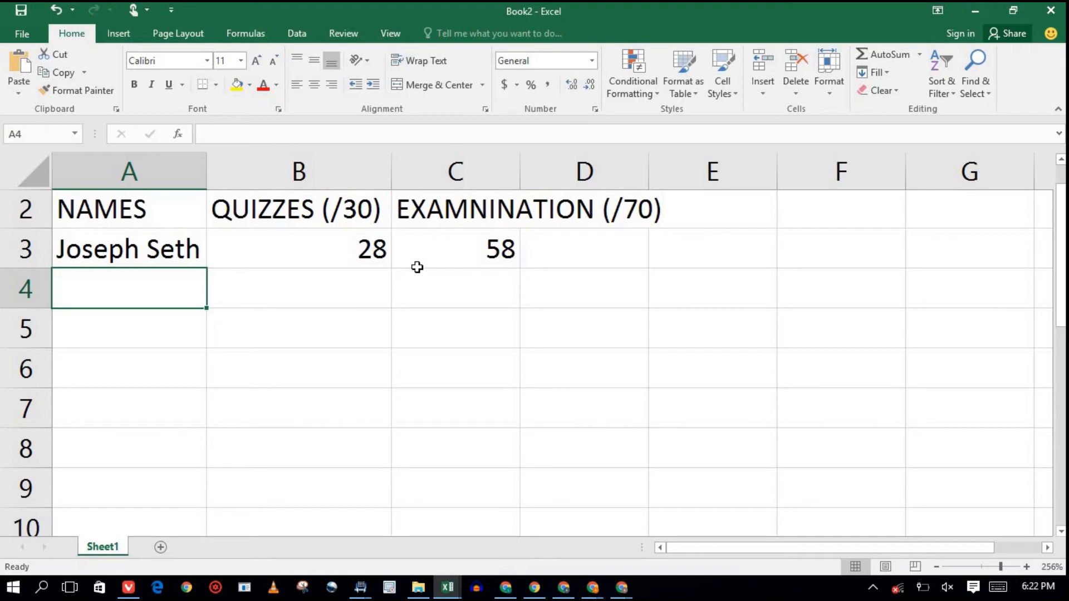
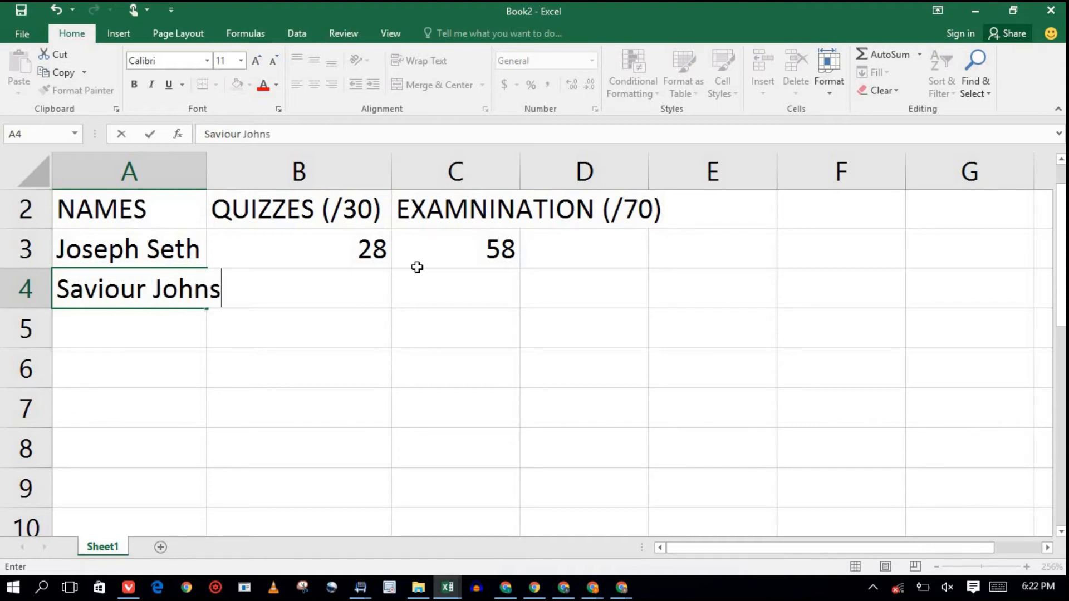
key("Tab")
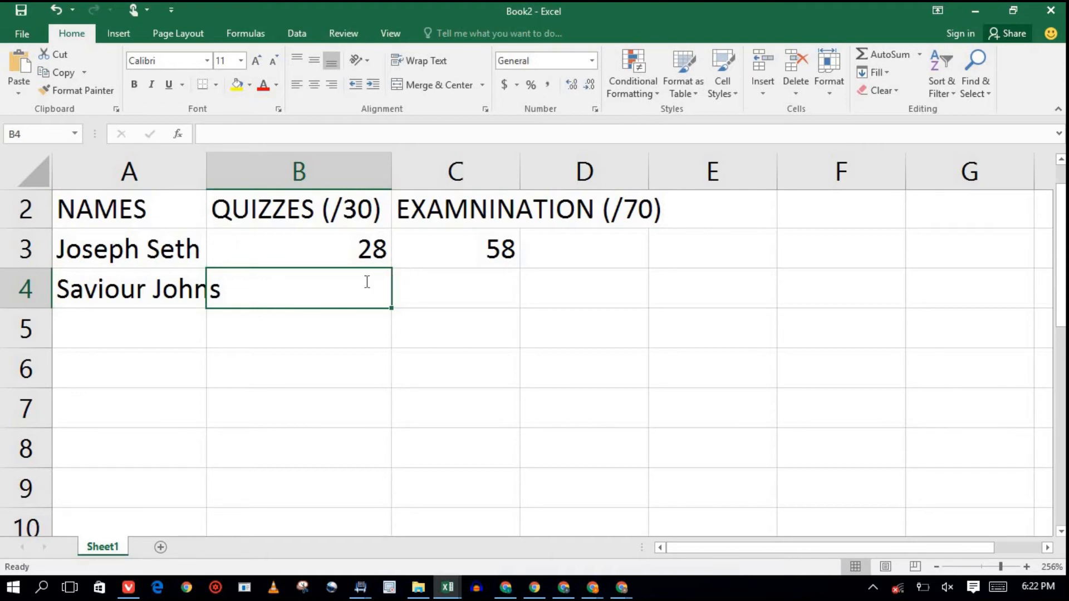
type("27")
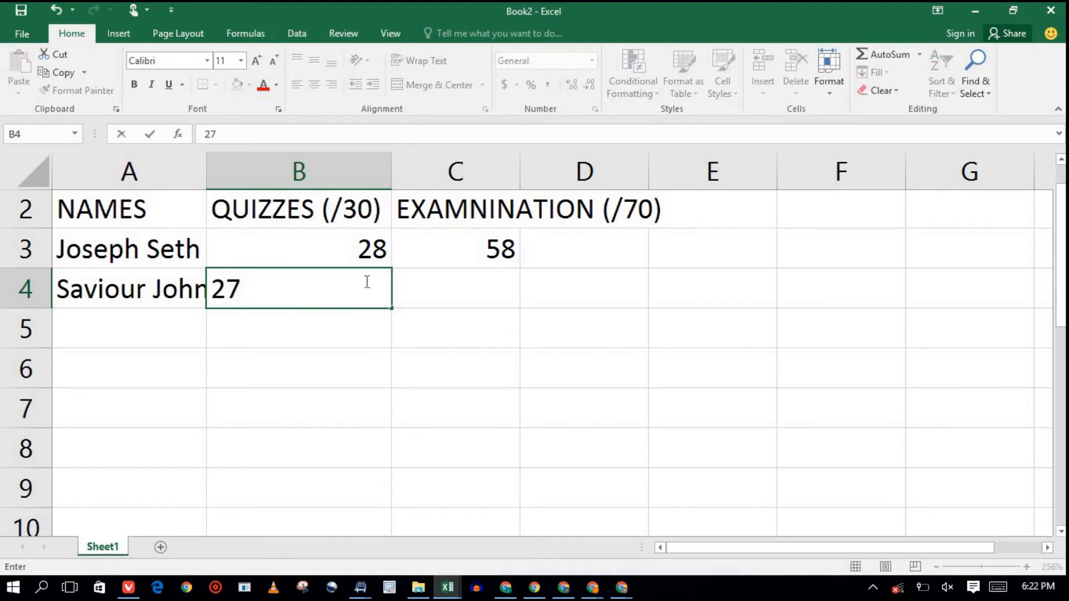
key("Return")
key("Right")
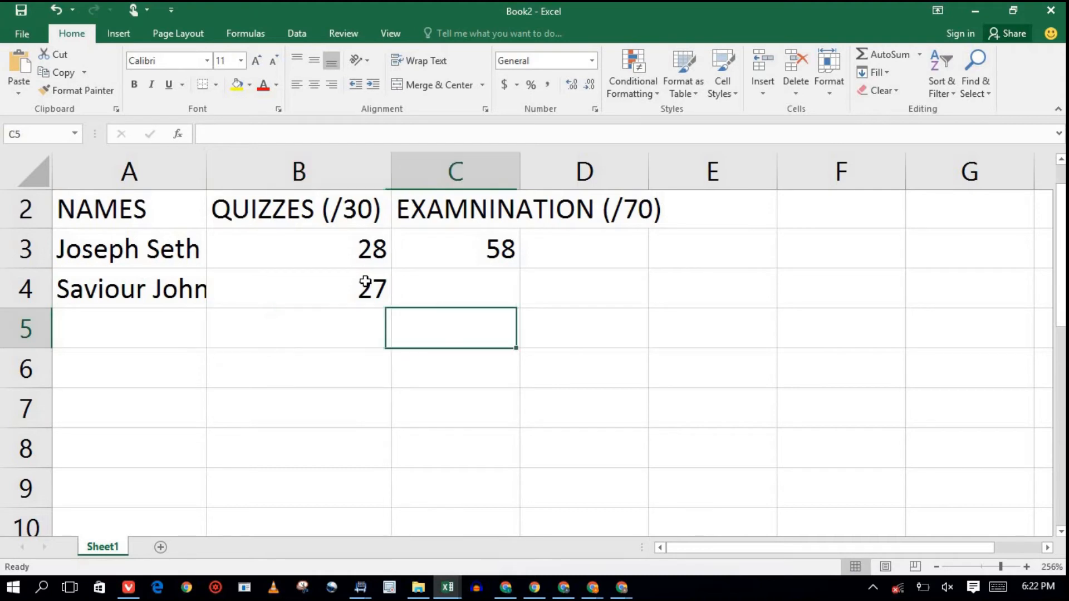
key("Up")
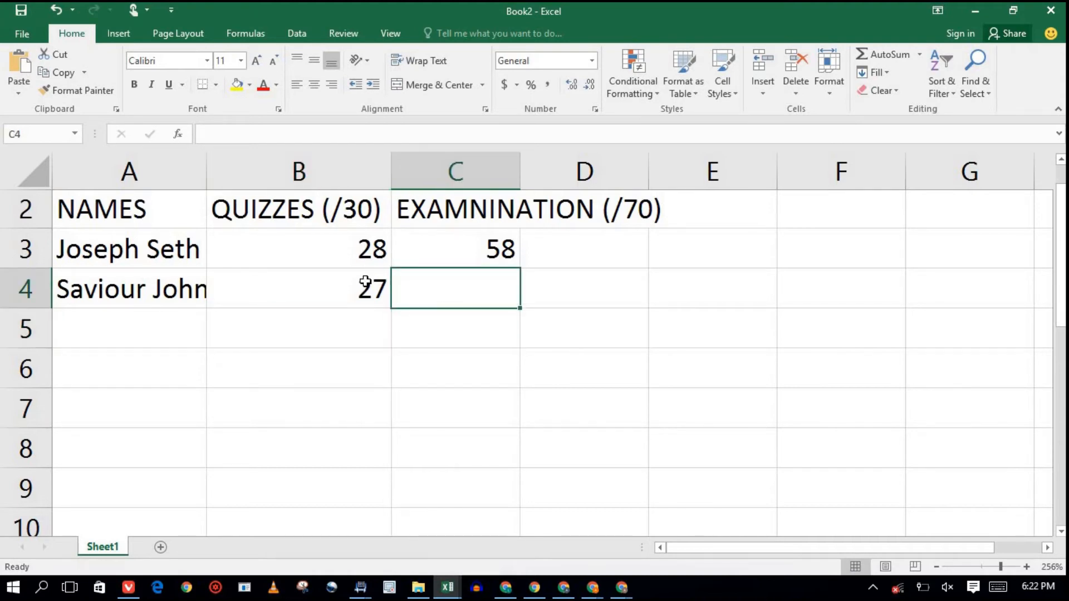
type("5")
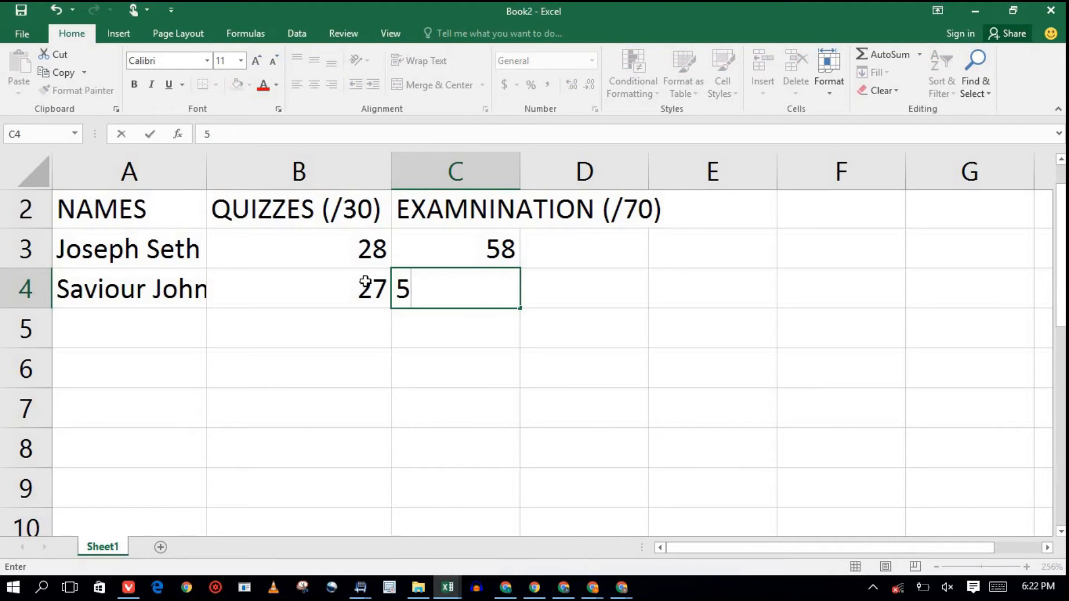
type("6")
key("Return")
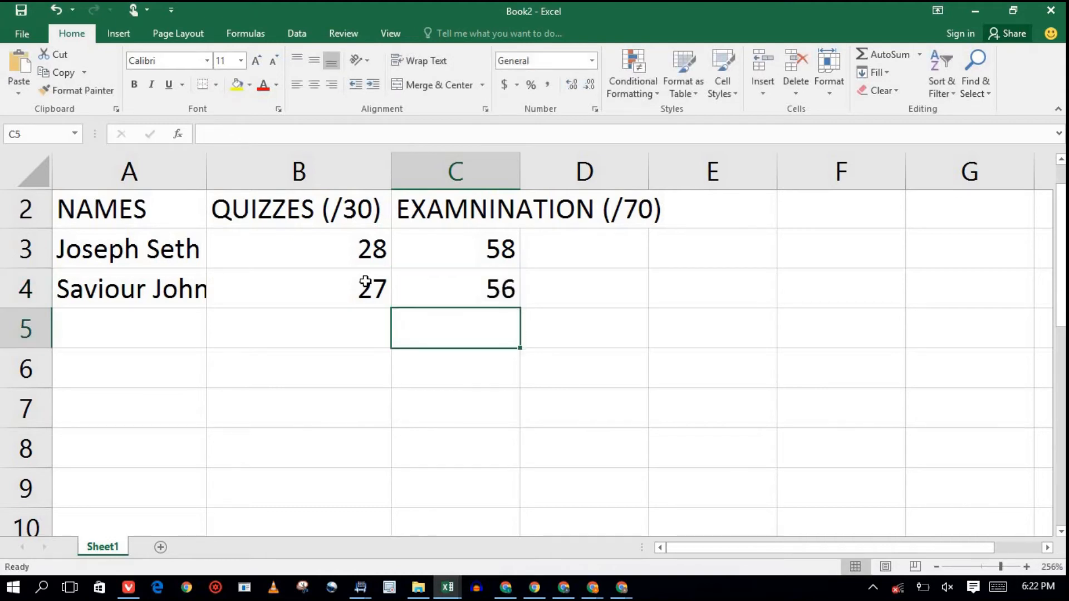
Enter the third student's name in A5 with quiz mark 29 and exam mark 55.
key("Left")
key("Left")
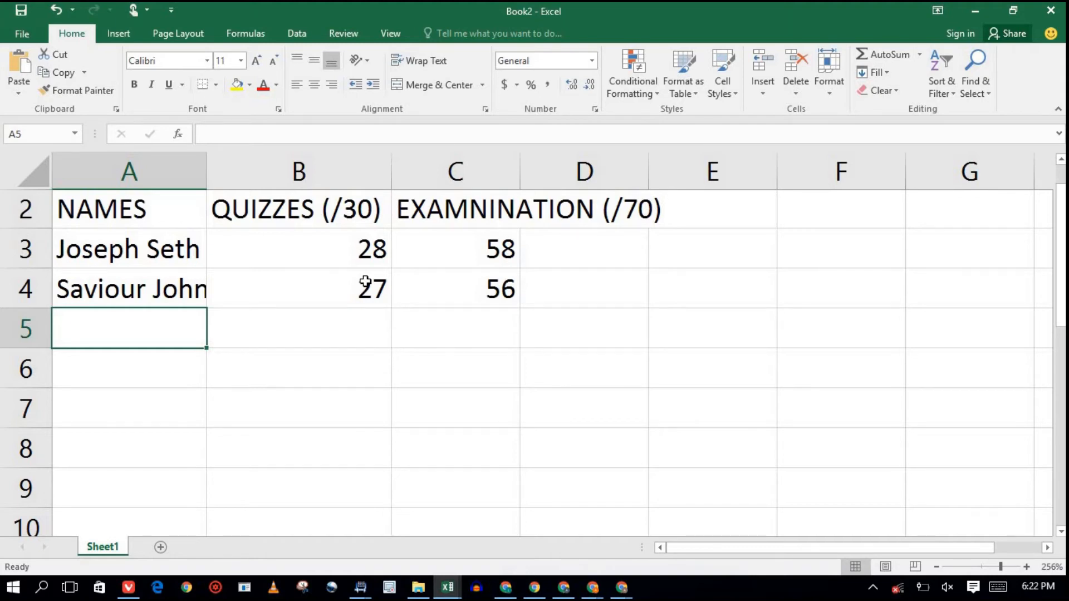
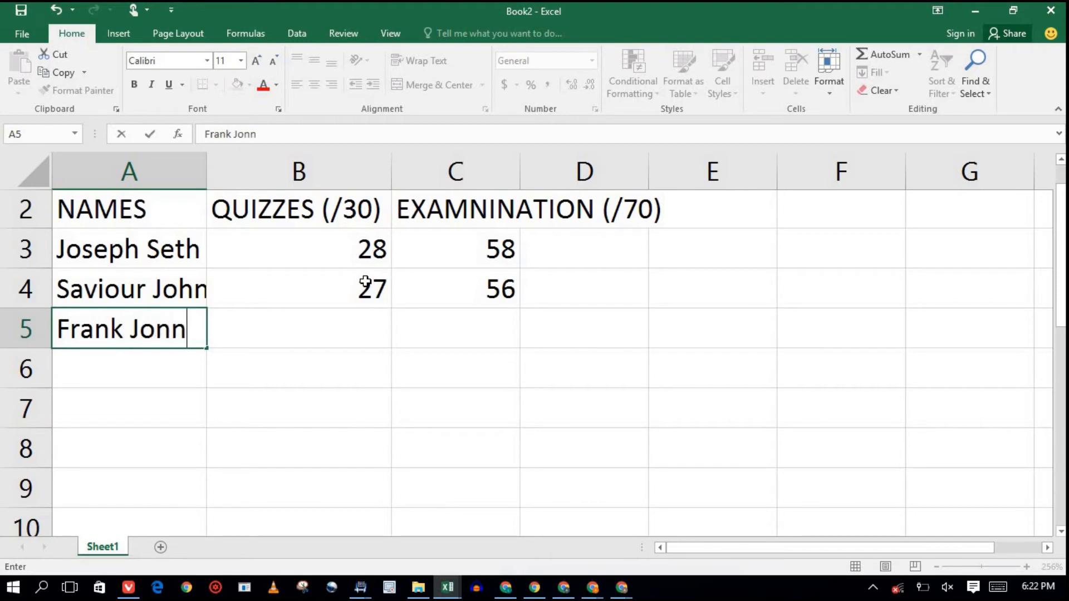
key("Tab")
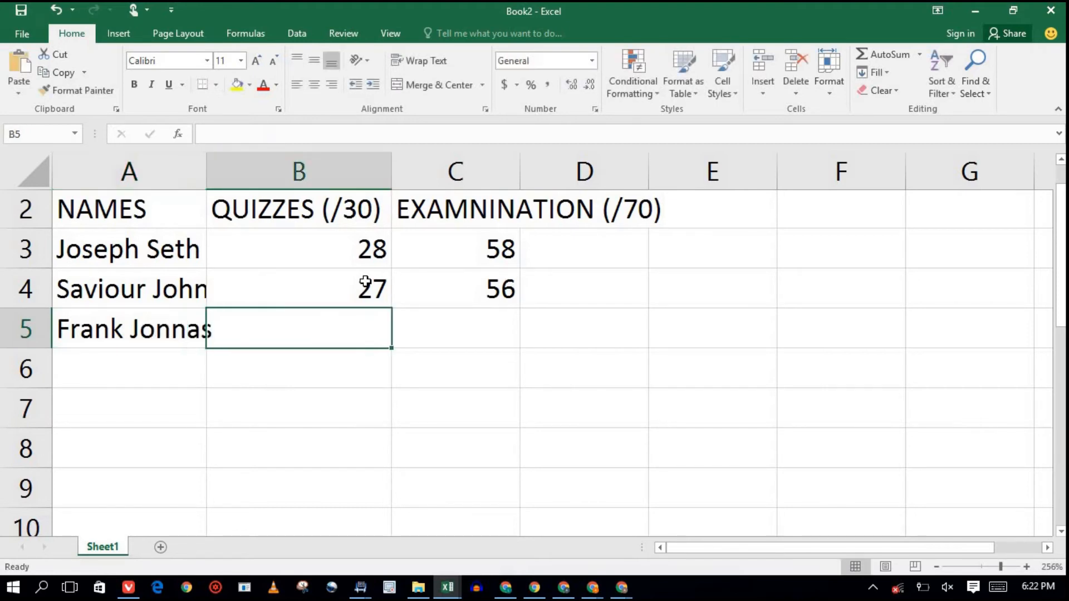
type("29")
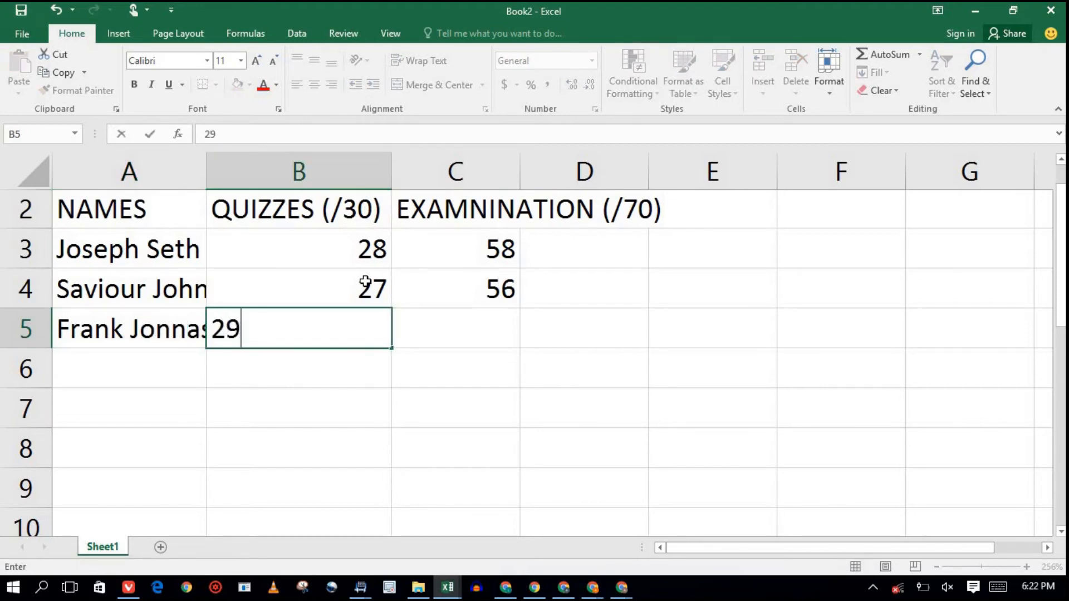
double_click(481, 329)
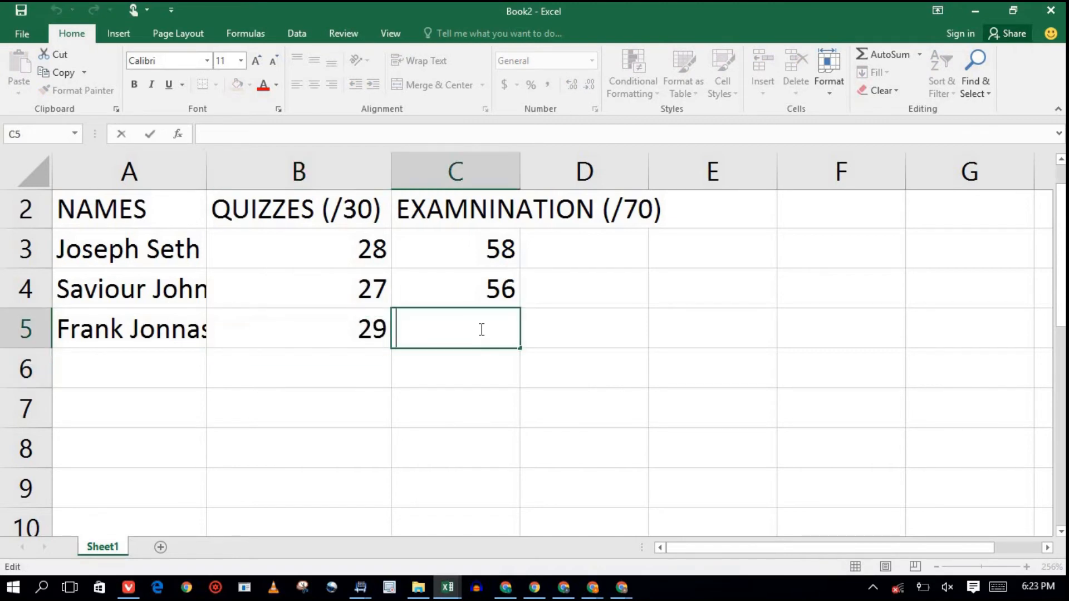
type("55")
key("Return")
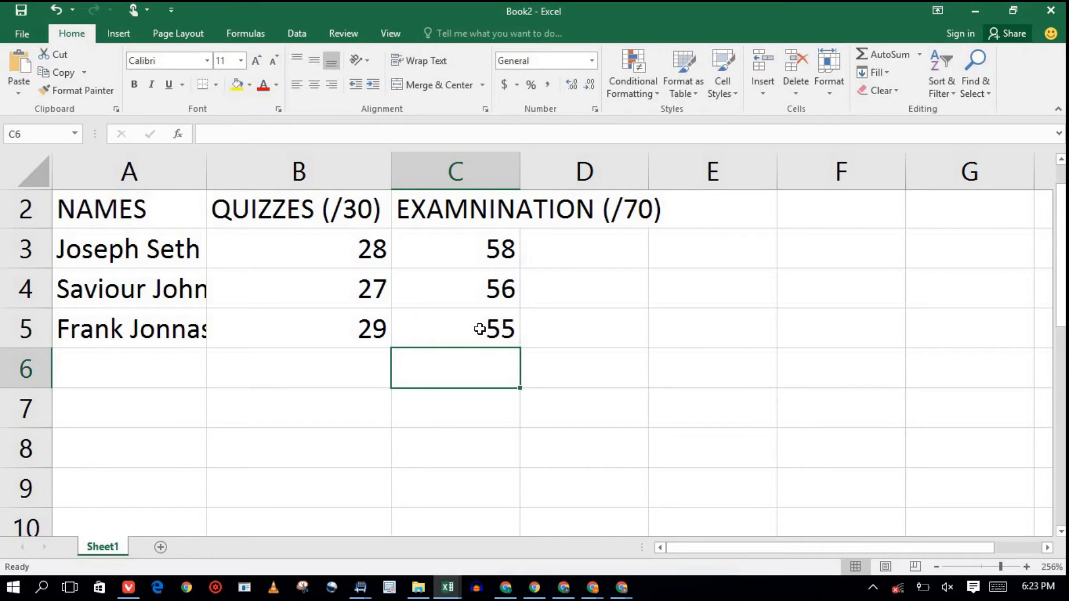
key("Left")
key("Left")
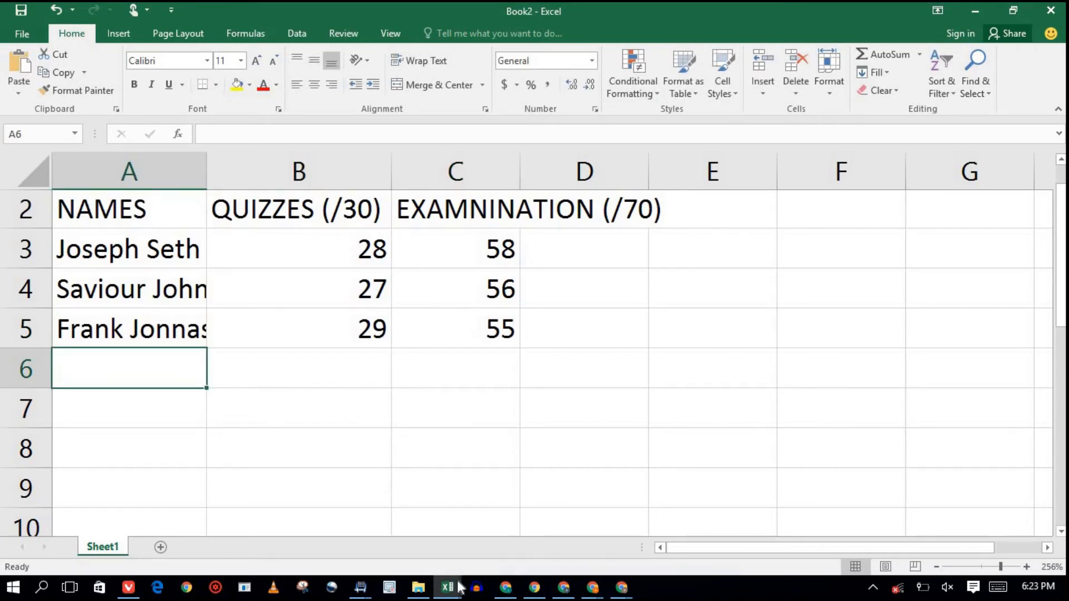
Switch to the excel video.xlsx workbook and zoom its marks table in to 230%.
mouse_move(460, 587)
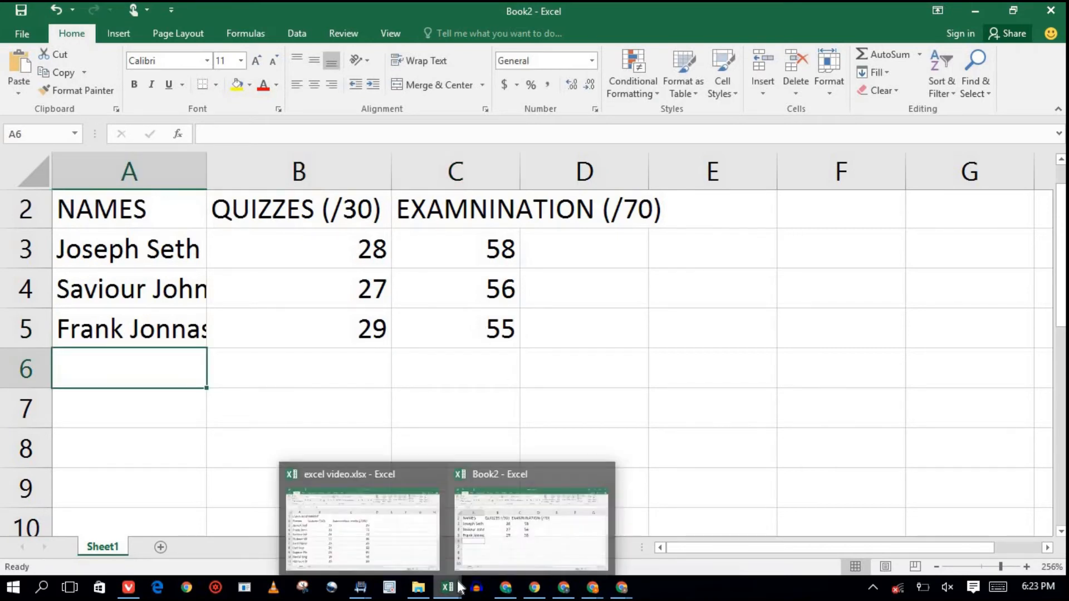
left_click(419, 560)
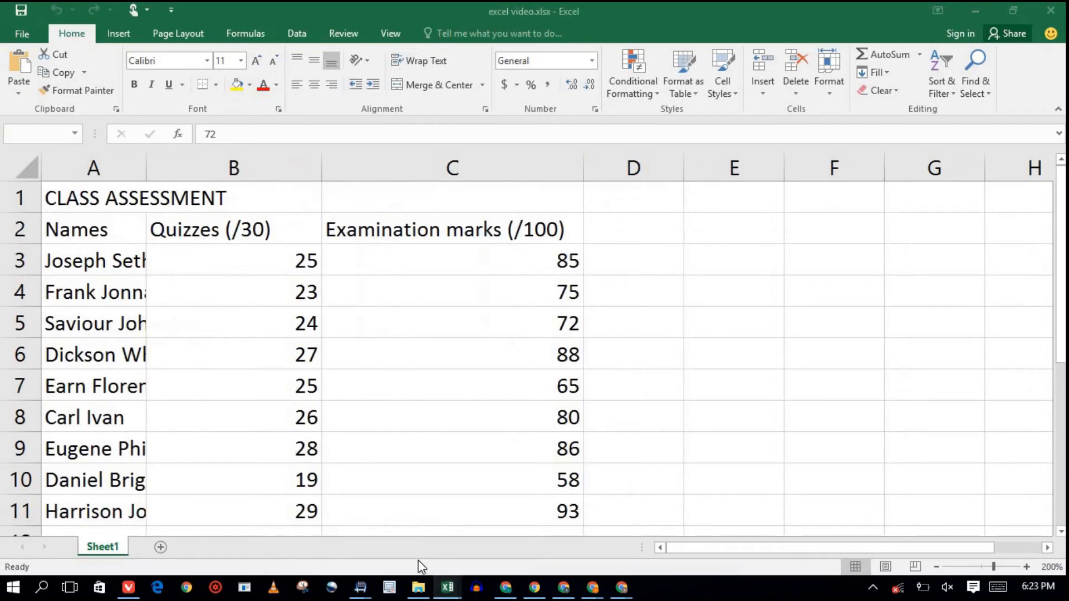
left_click(998, 565)
left_click(998, 565)
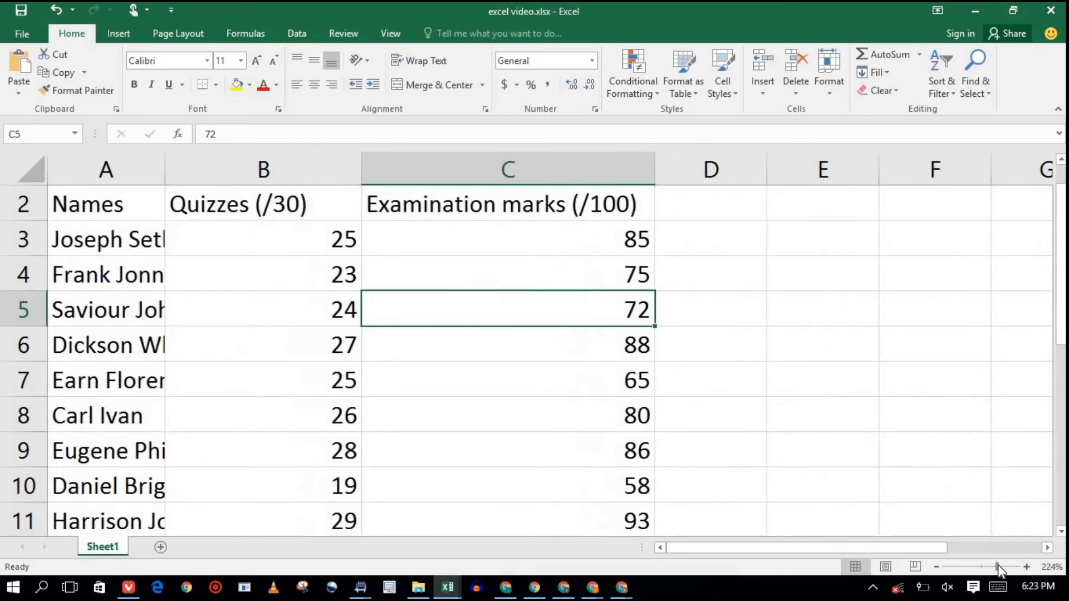
left_click(998, 564)
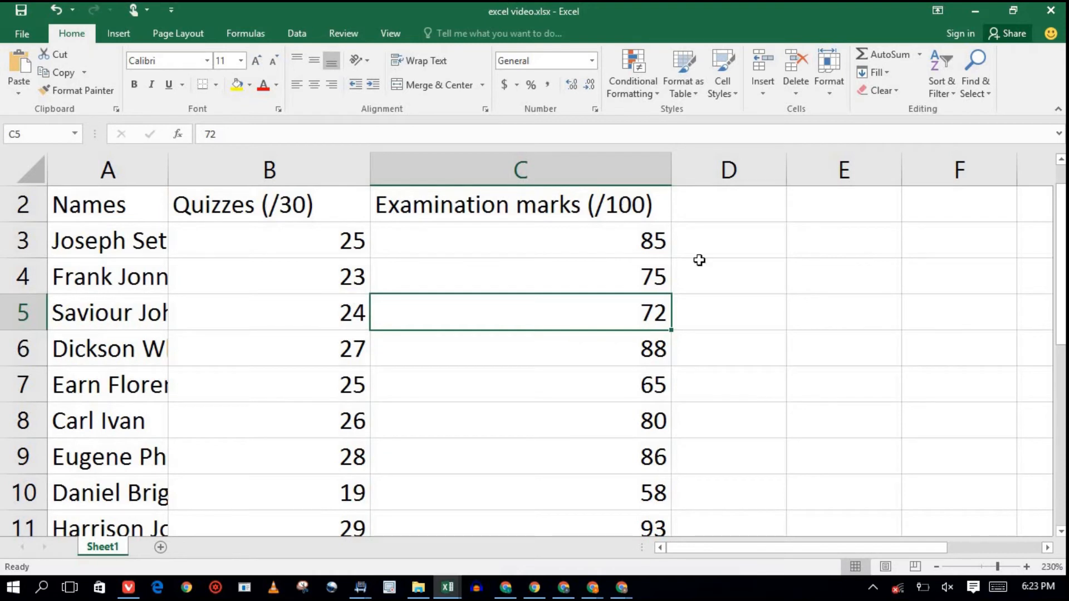
Change the C2 examination header's maximum from (/100) to (/70).
double_click(639, 211)
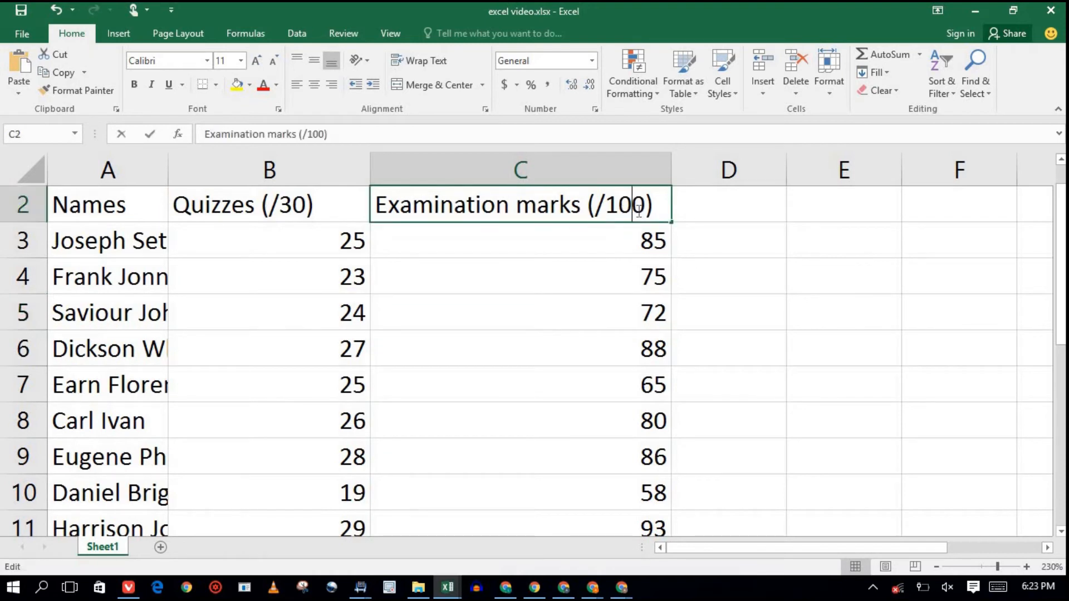
key("BackSpace")
key("BackSpace")
key("BackSpace")
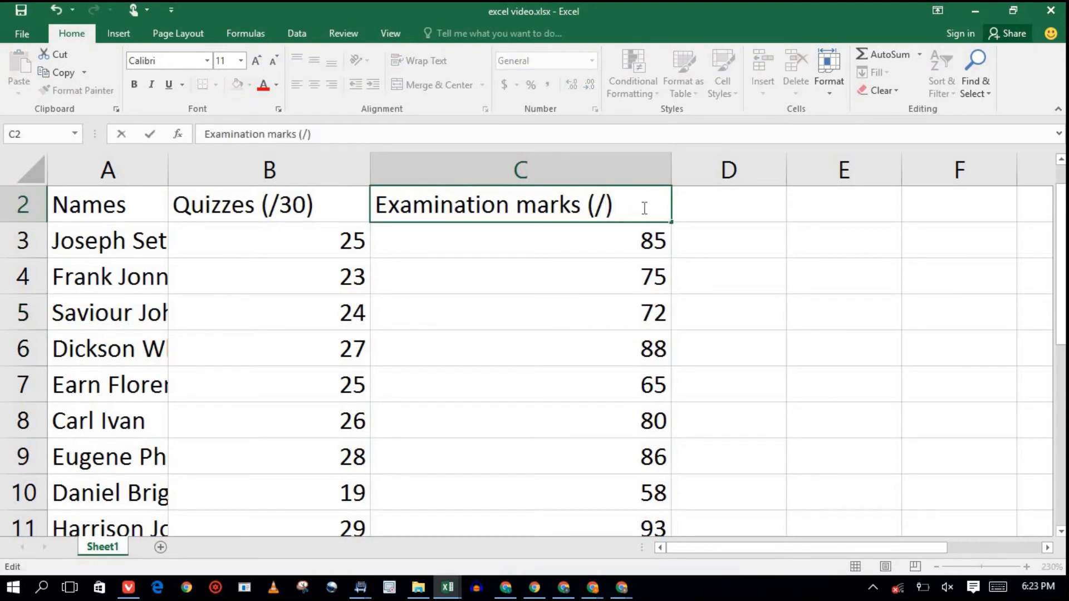
type("70")
double_click(656, 241)
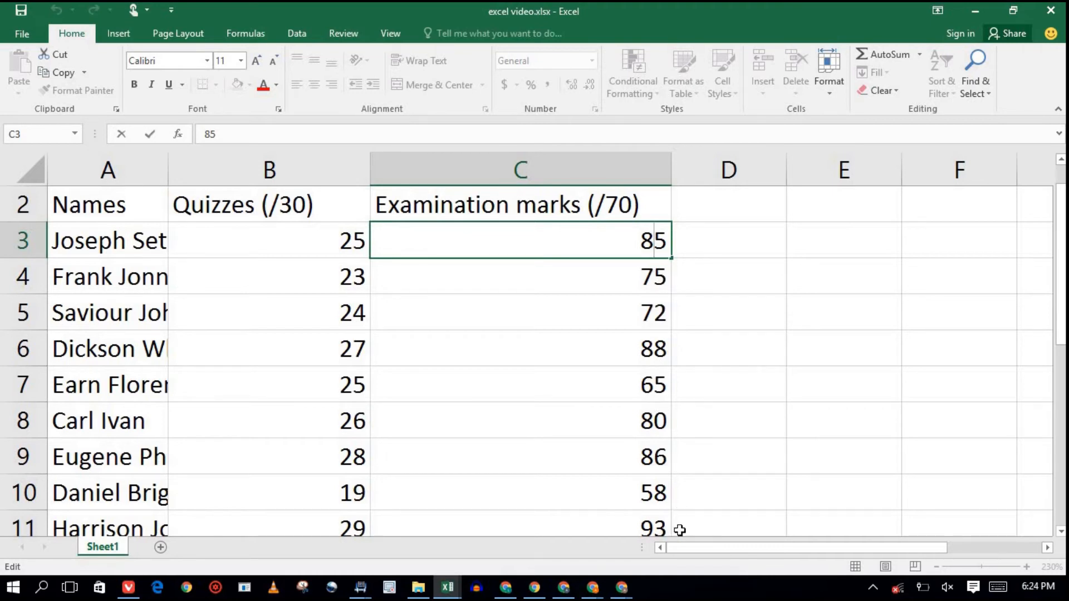
Replace the 85 in cell C3 with the corrected examination mark 58.
left_click(589, 278)
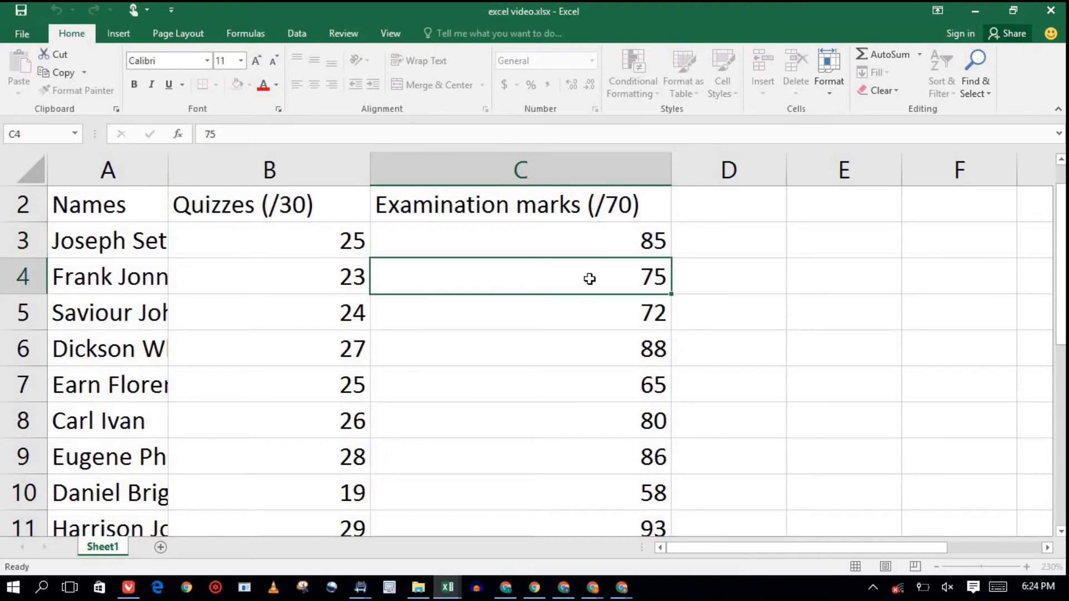
left_click(606, 239)
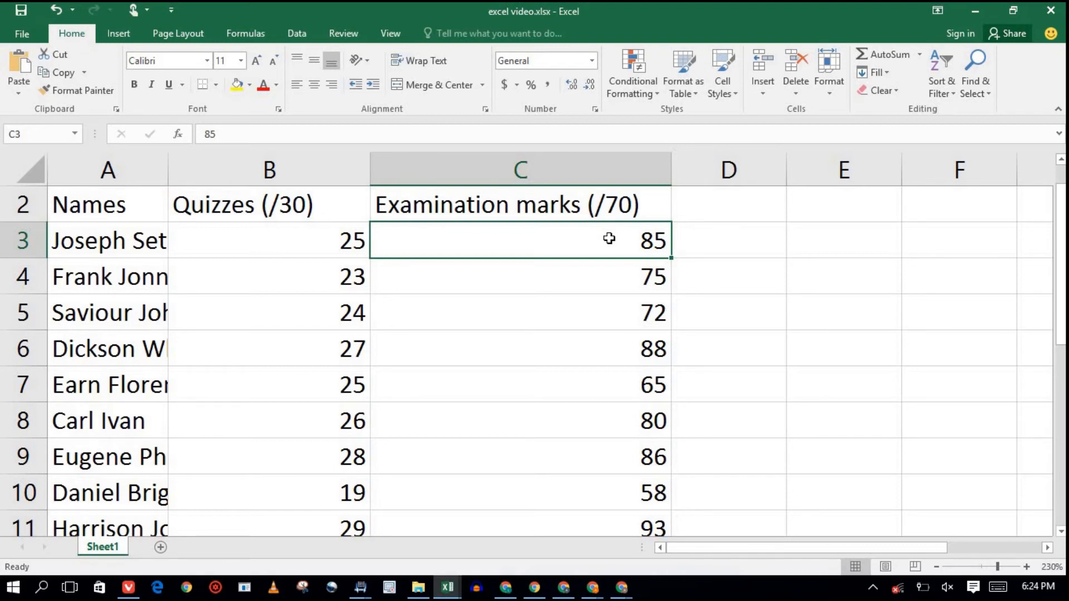
left_click(619, 279)
left_click(615, 246)
type("56")
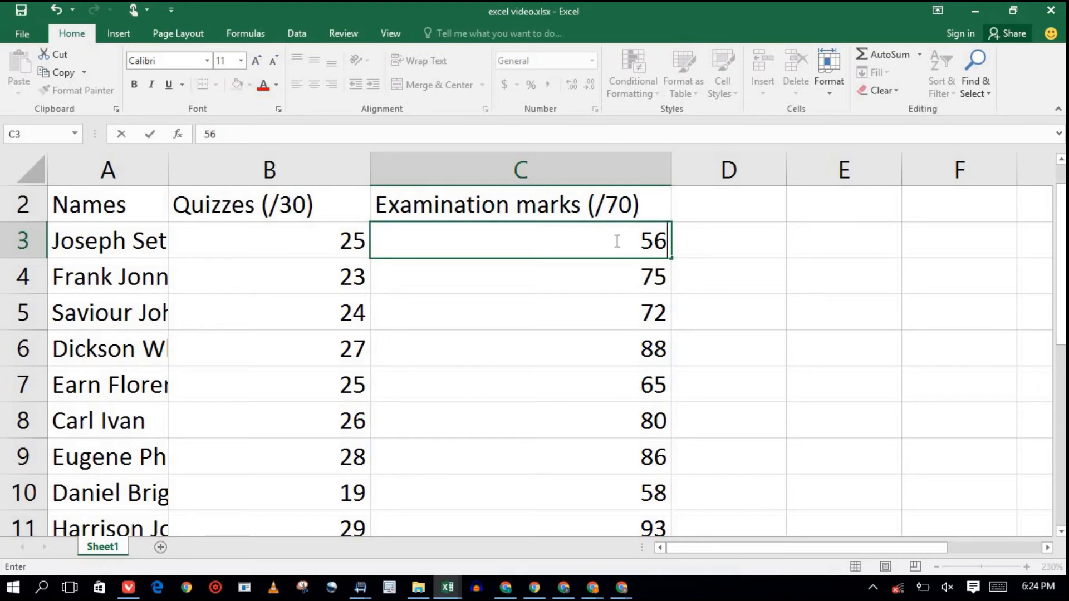
key("BackSpace")
type("8")
key("Return")
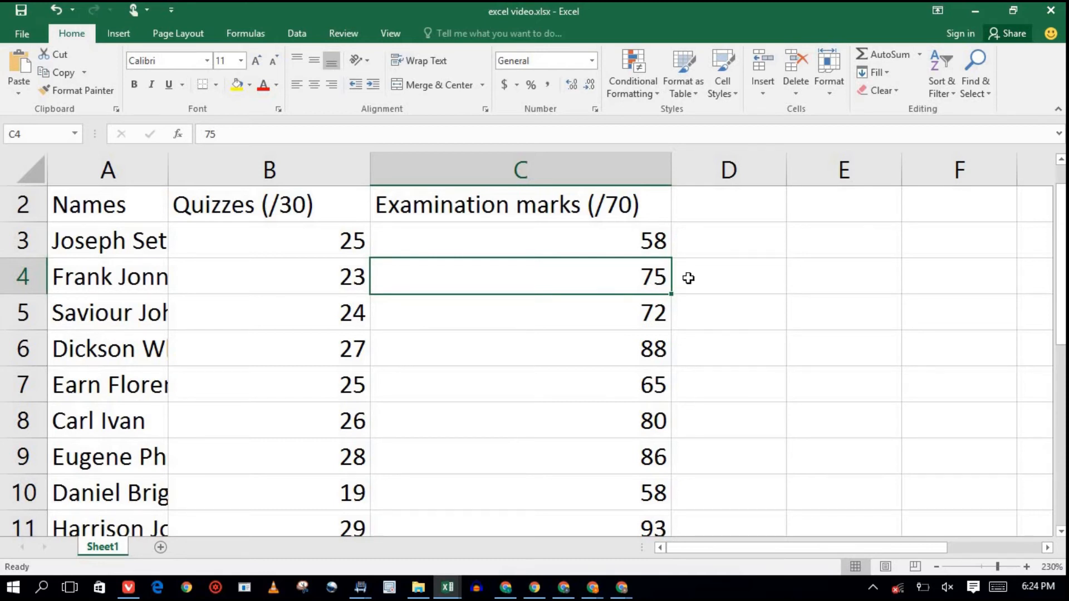
Correct the examination marks in C4, C5 and C6 to 65, 58 and 49.
double_click(655, 275)
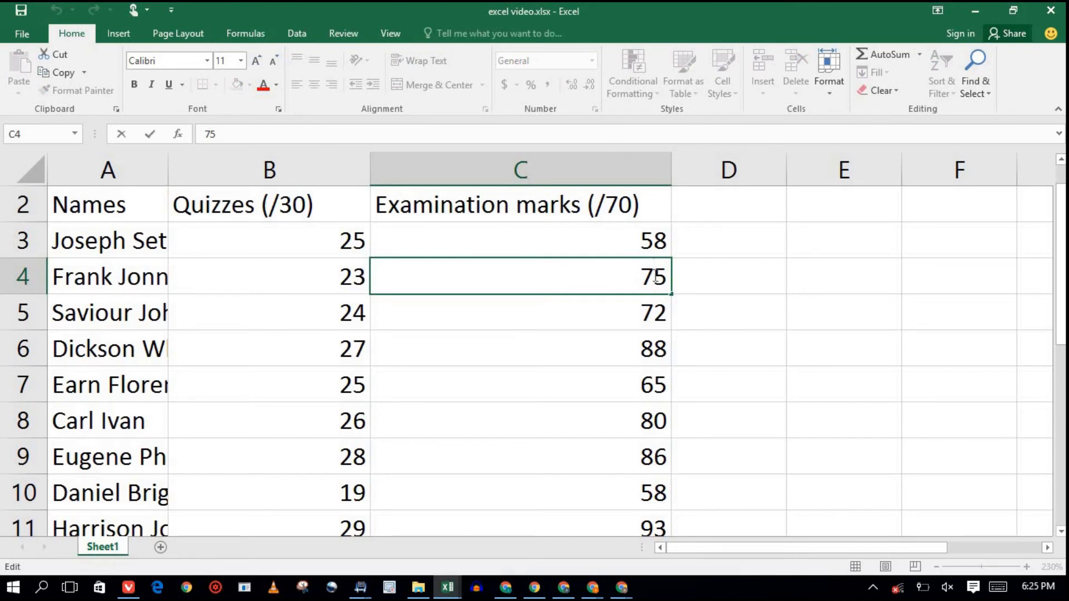
type("678")
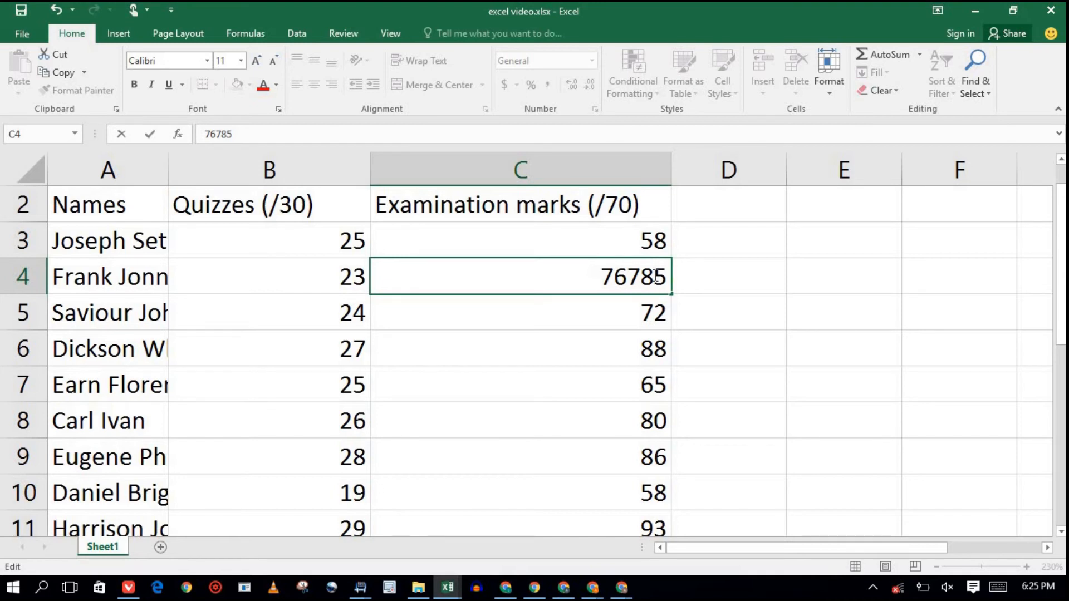
key("BackSpace")
key("BackSpace")
key("BackSpace")
key("BackSpace")
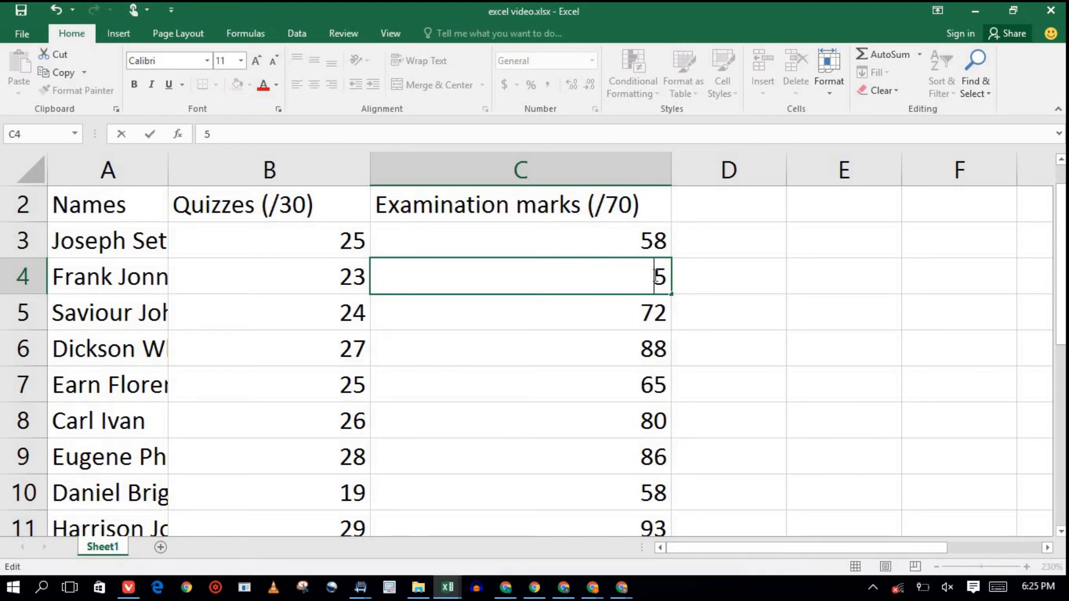
type("6")
left_click(636, 313)
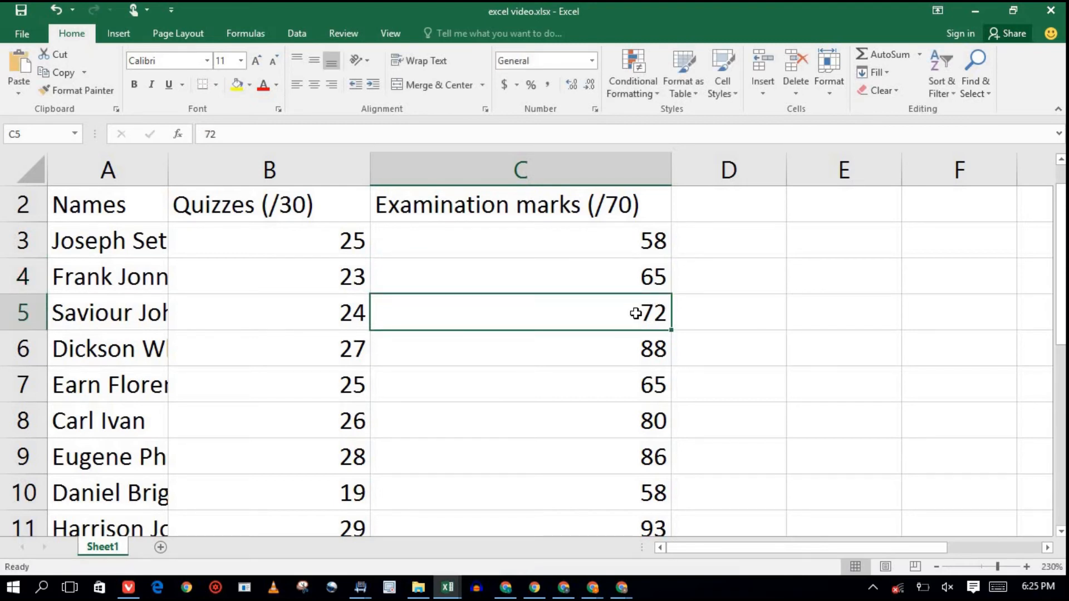
type("68")
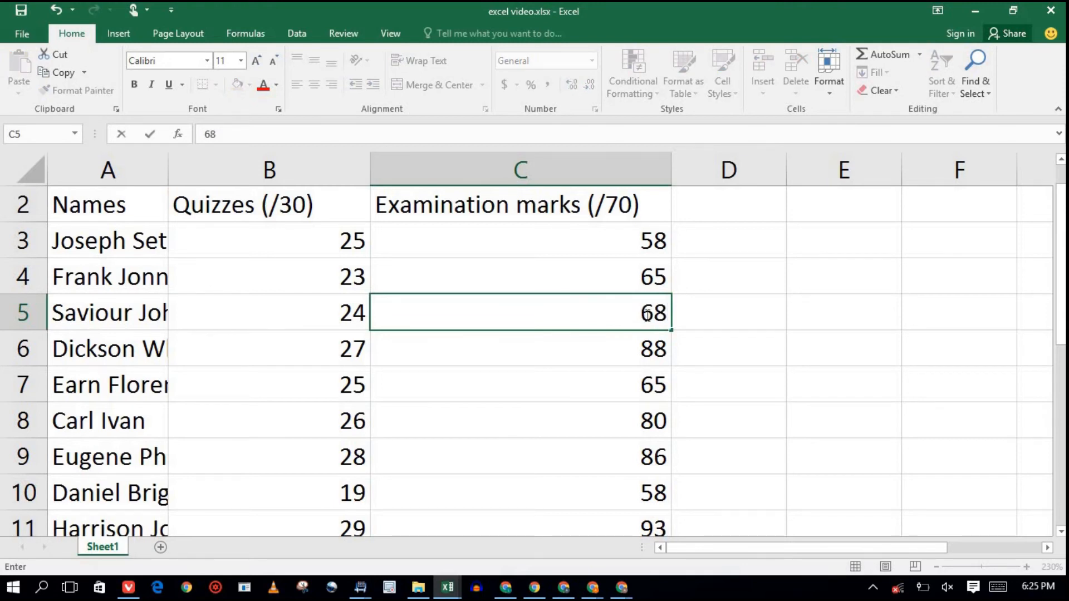
left_click(647, 315)
key("BackSpace")
type("5")
double_click(653, 343)
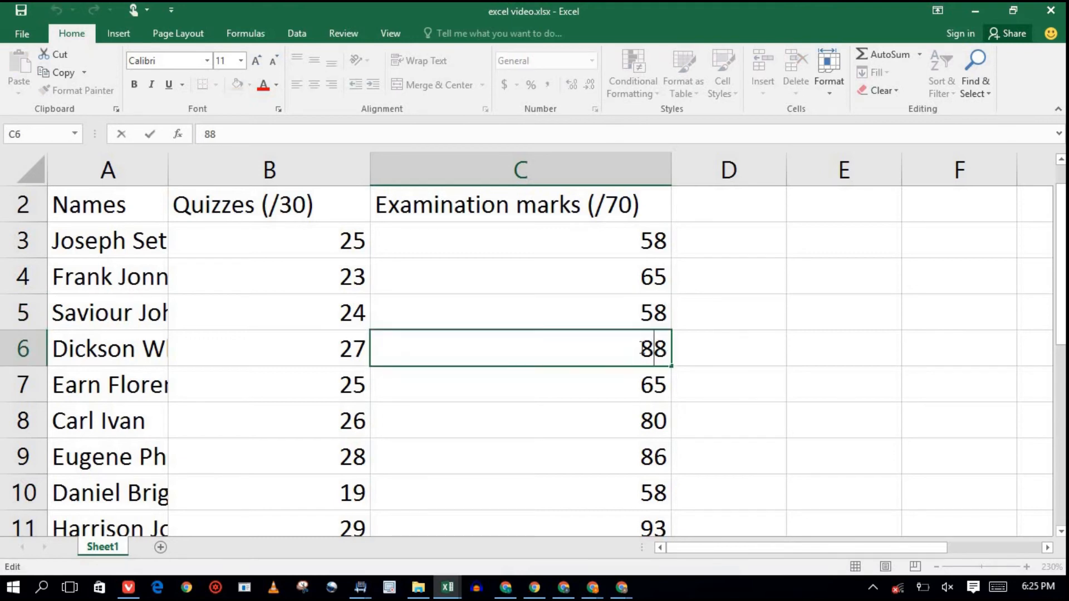
double_click(641, 348)
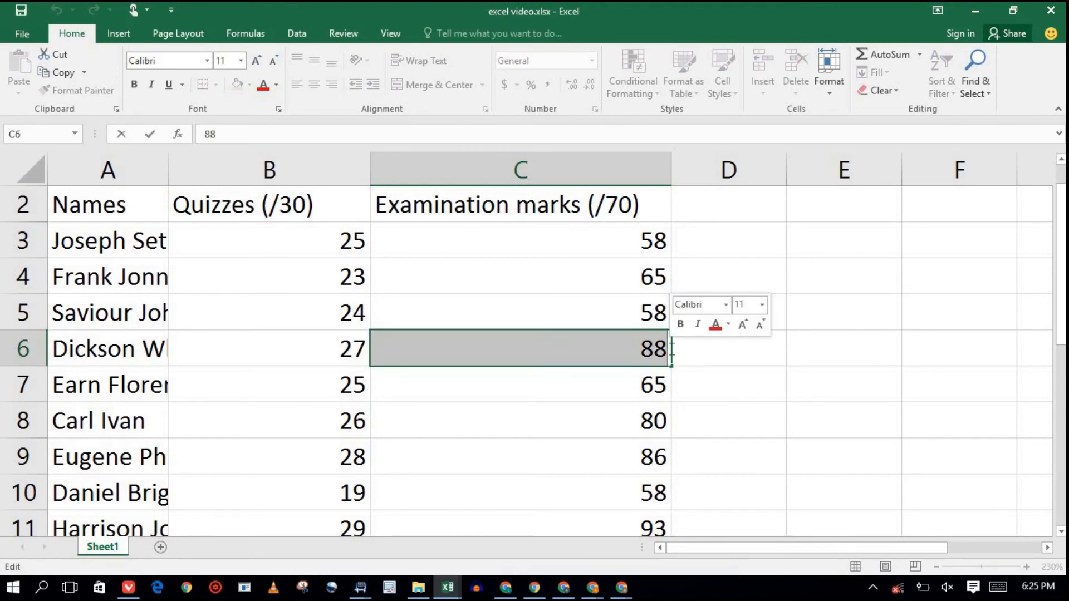
type("49")
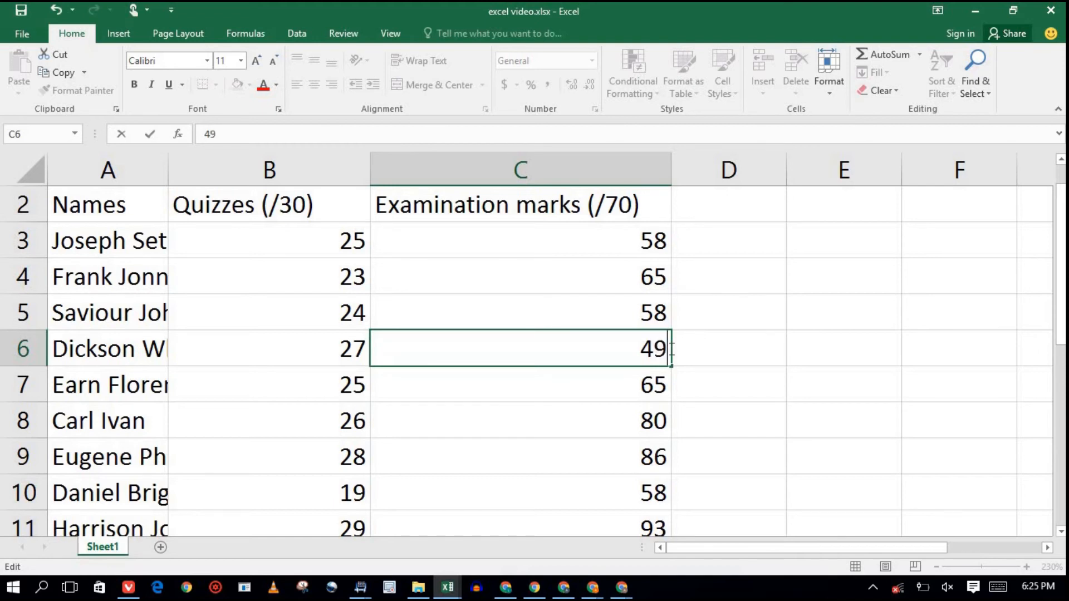
key("Return")
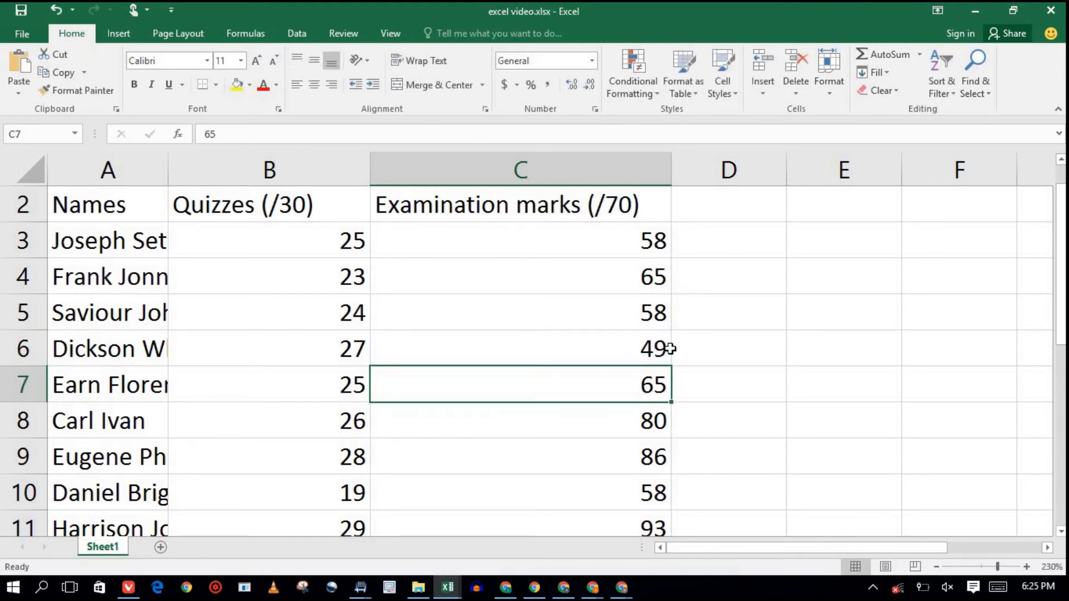
Enter 48, 50 and 69 in C7 to C9, then change C11 from 93 to 54.
type("48")
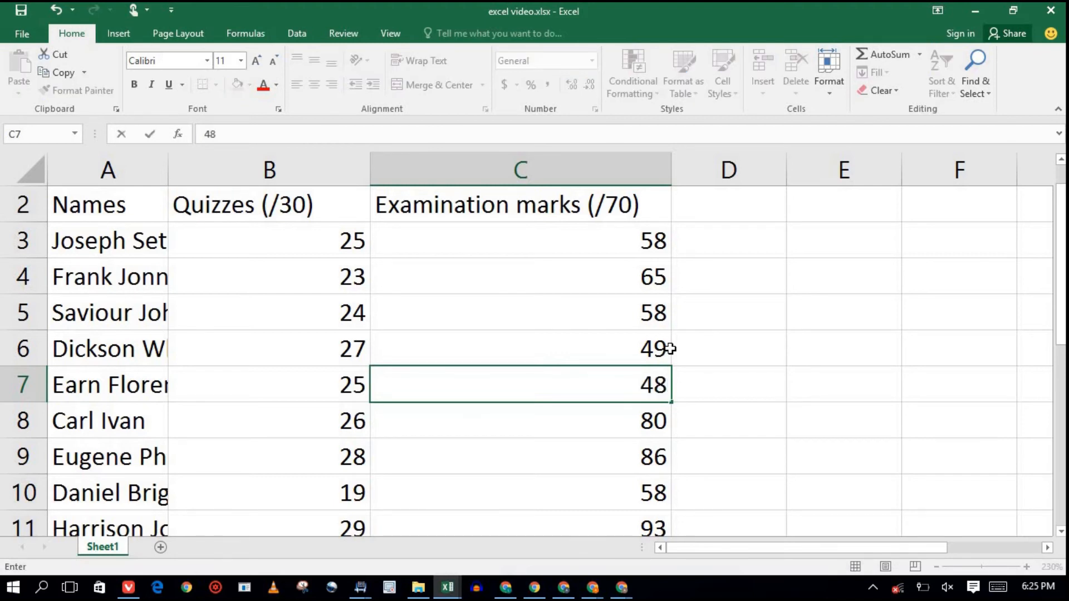
key("Return")
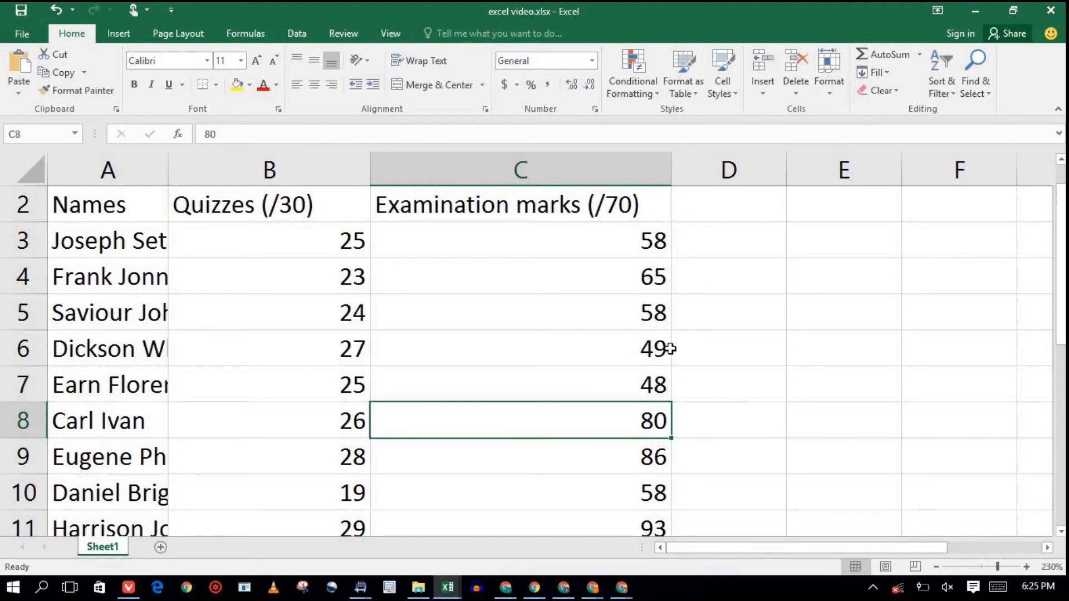
type("50")
key("Return")
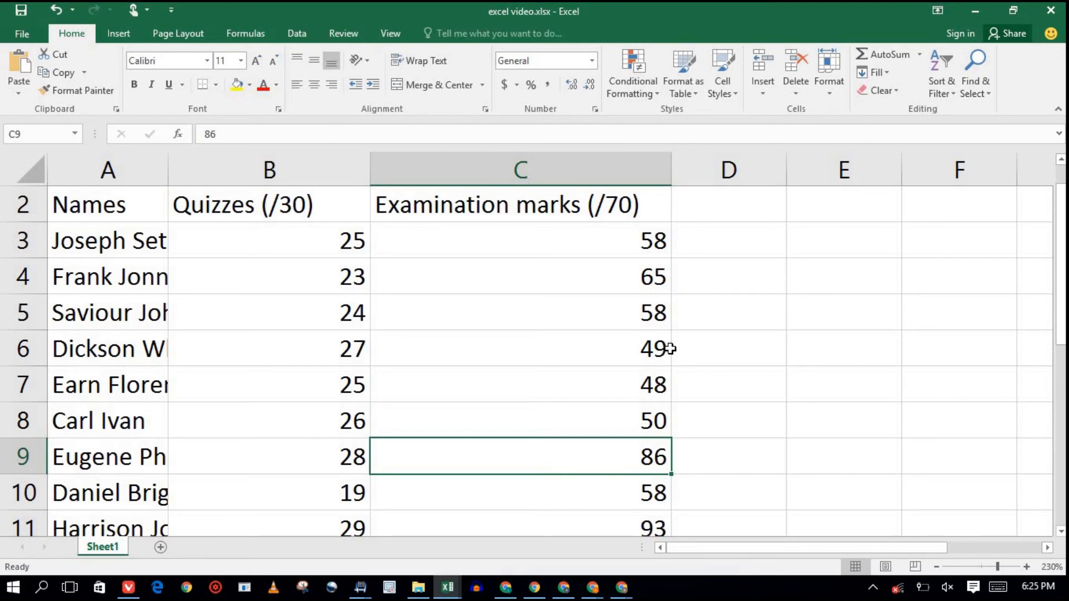
type("7")
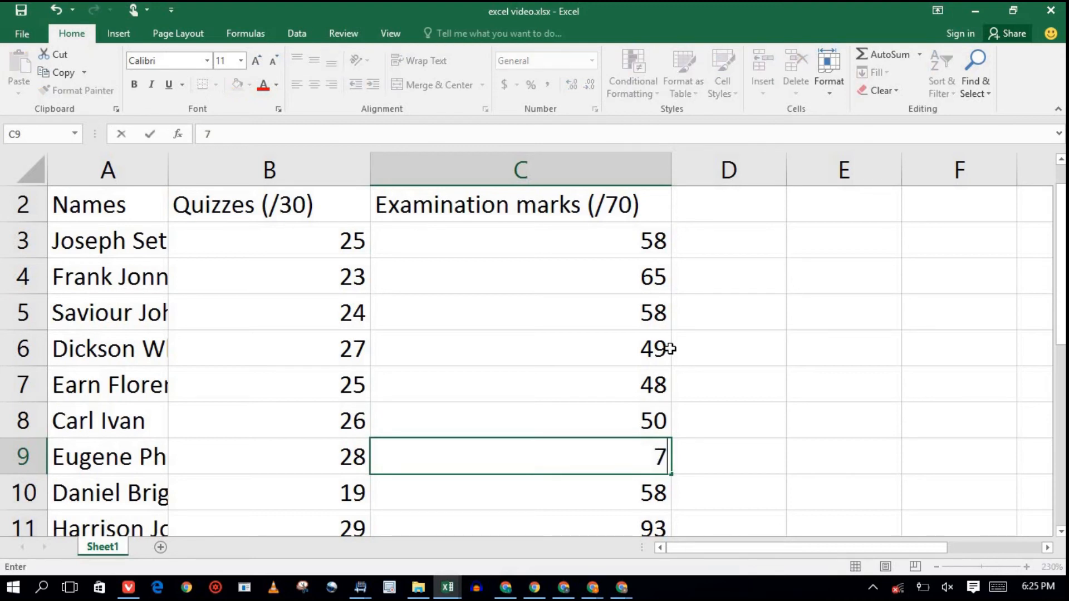
key("BackSpace")
type("69")
key("Return")
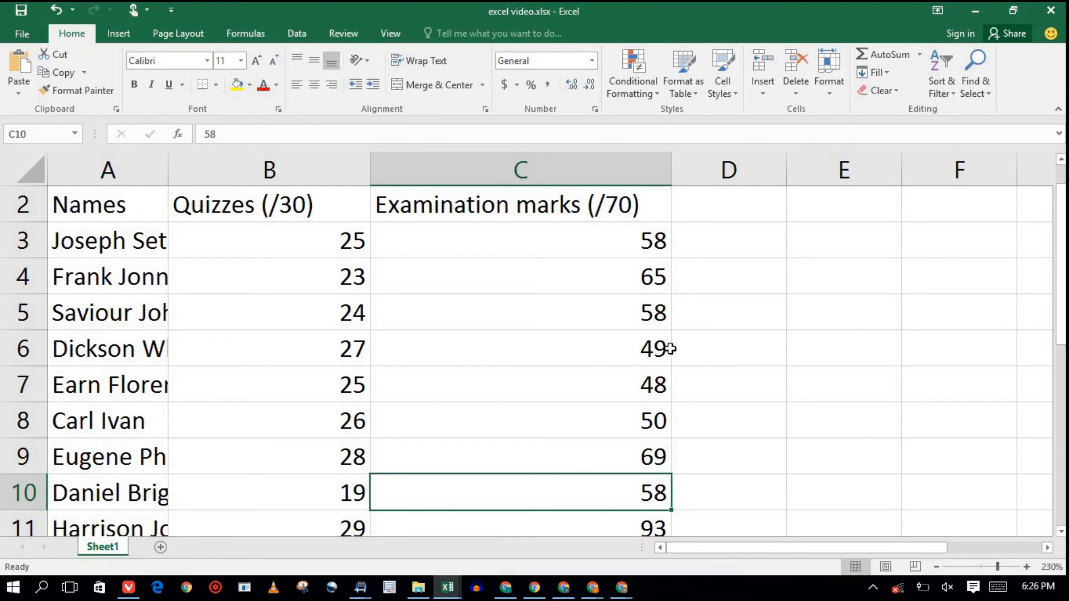
key("Down")
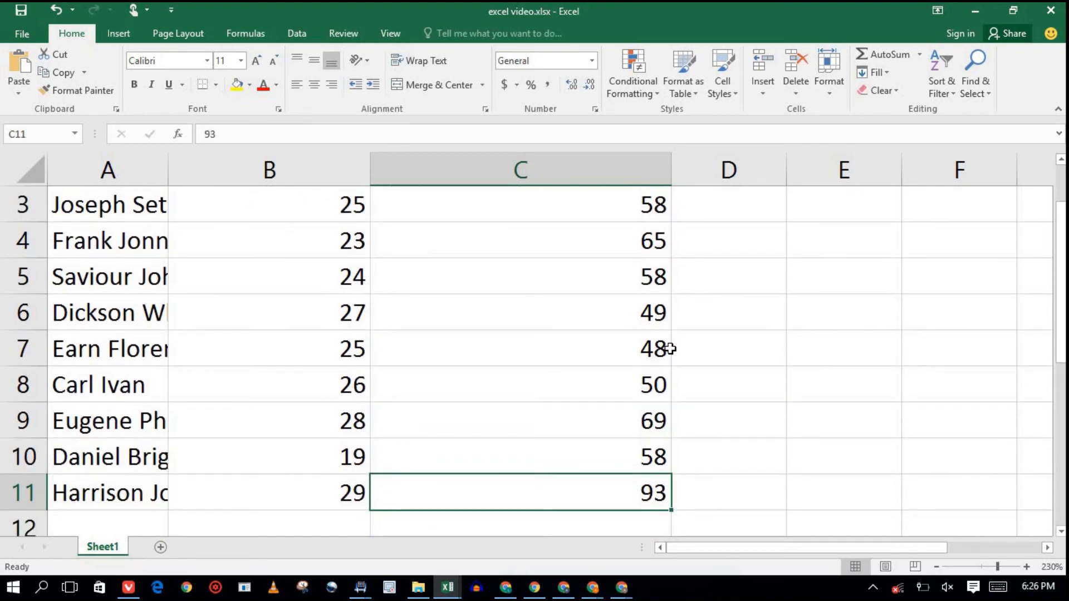
type("54")
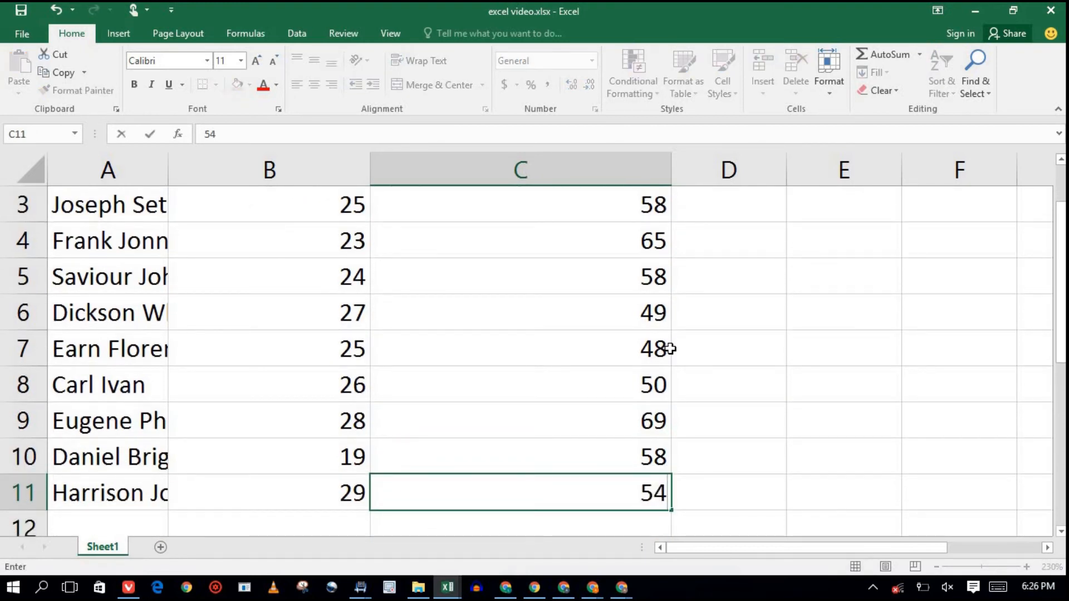
key("Return")
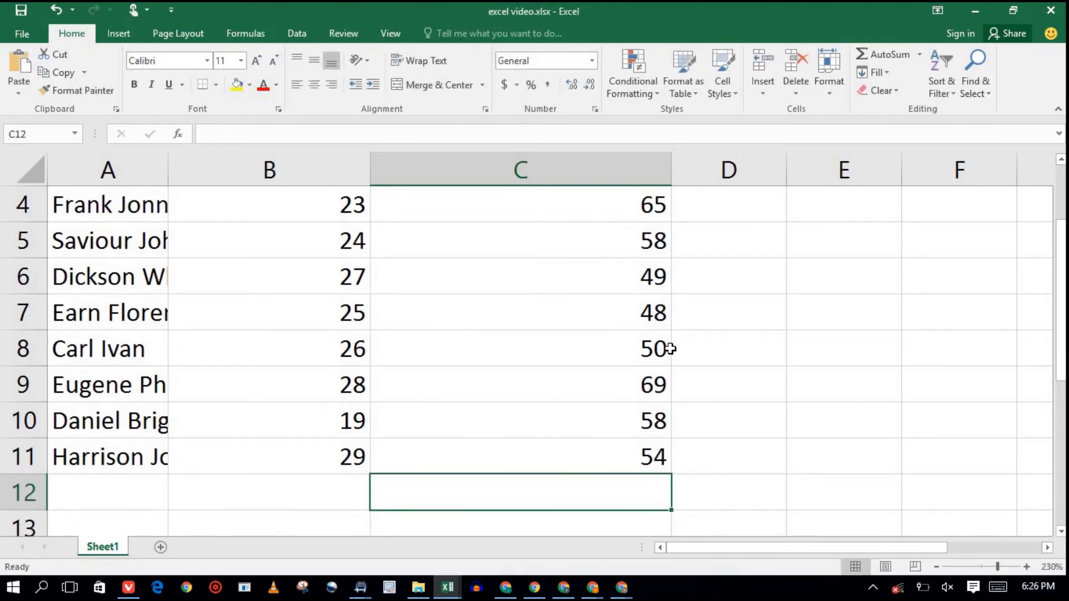
AutoFit column A to its longest entry so every student's full name shows.
left_click_drag(1064, 356, 1065, 278)
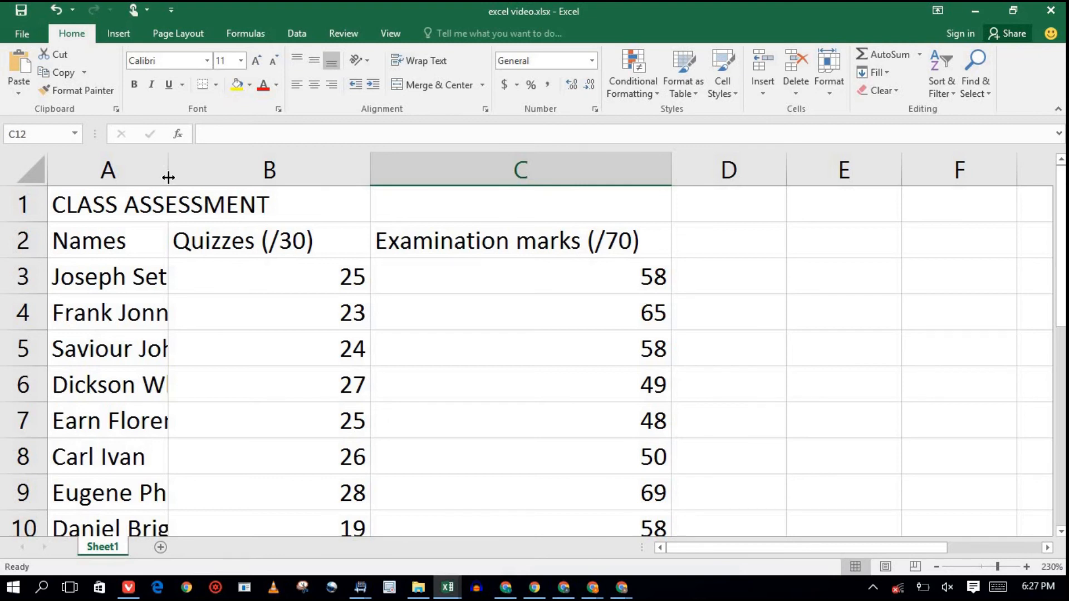
mouse_move(168, 177)
left_mouse_down()
mouse_move(238, 173)
mouse_move(163, 172)
left_mouse_up()
left_click(129, 174)
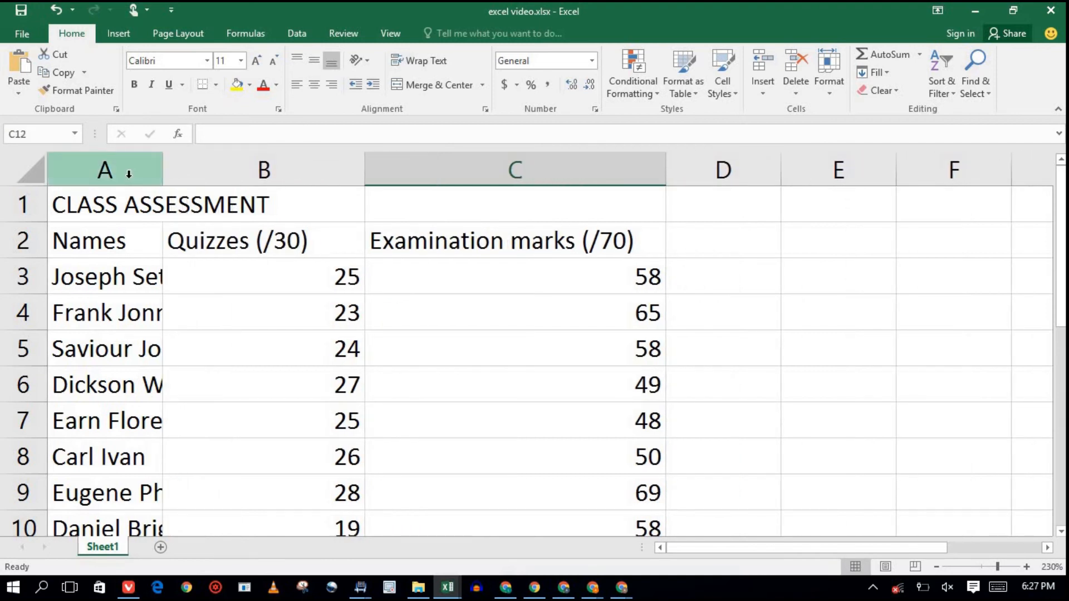
left_click(128, 174)
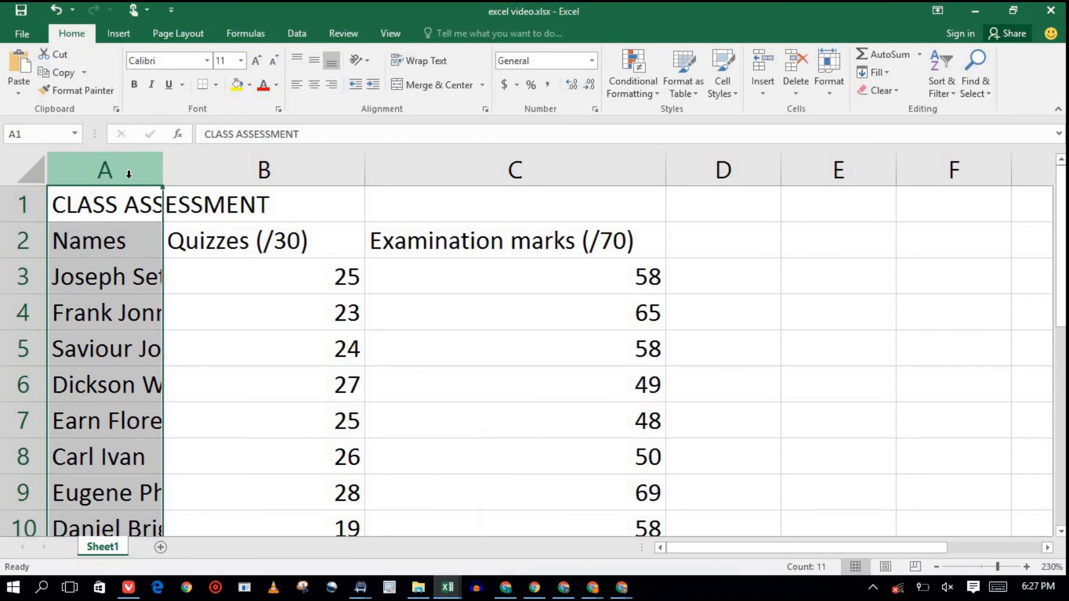
double_click(162, 177)
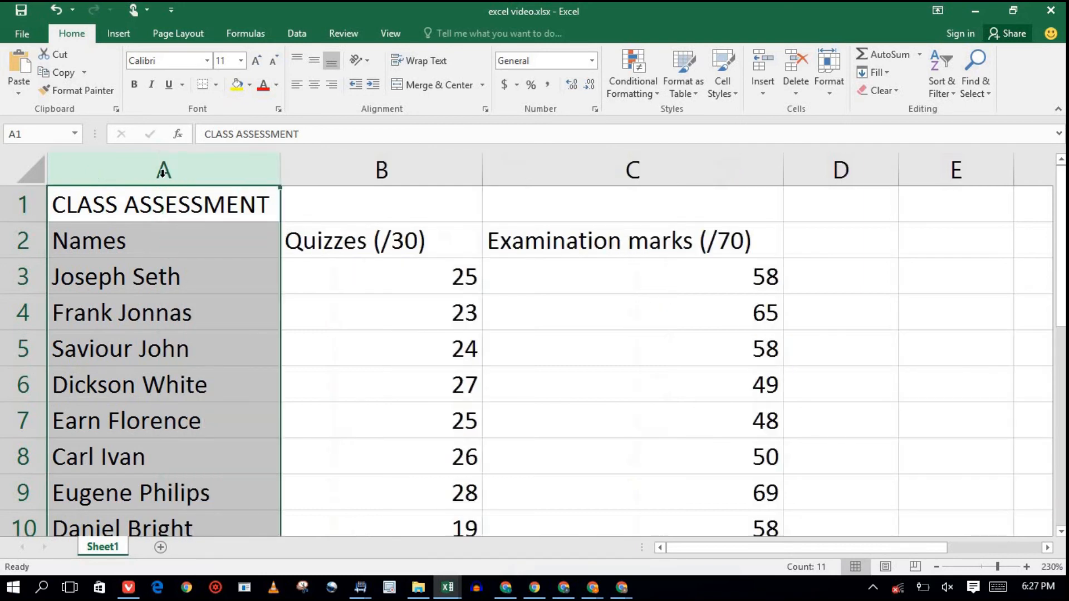
left_click(227, 229)
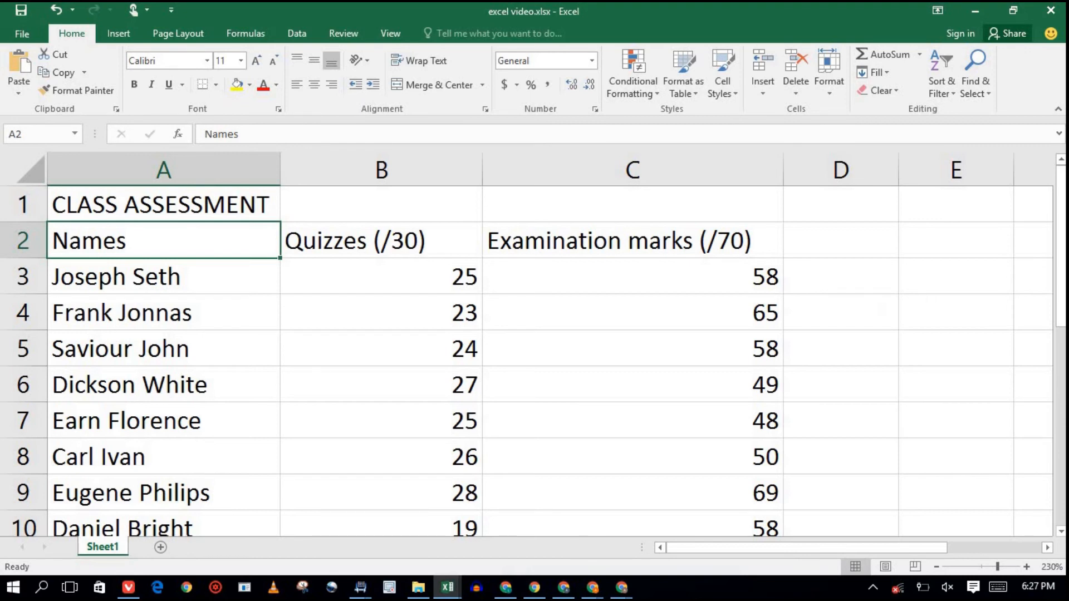
scroll(527, 362, "down", 2)
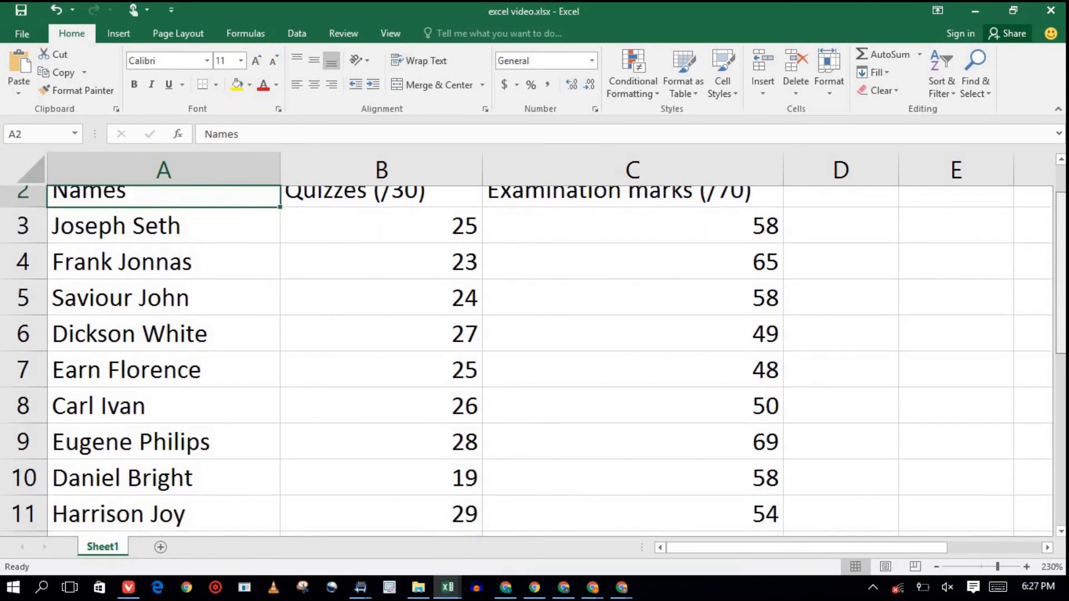
scroll(527, 362, "up", 2)
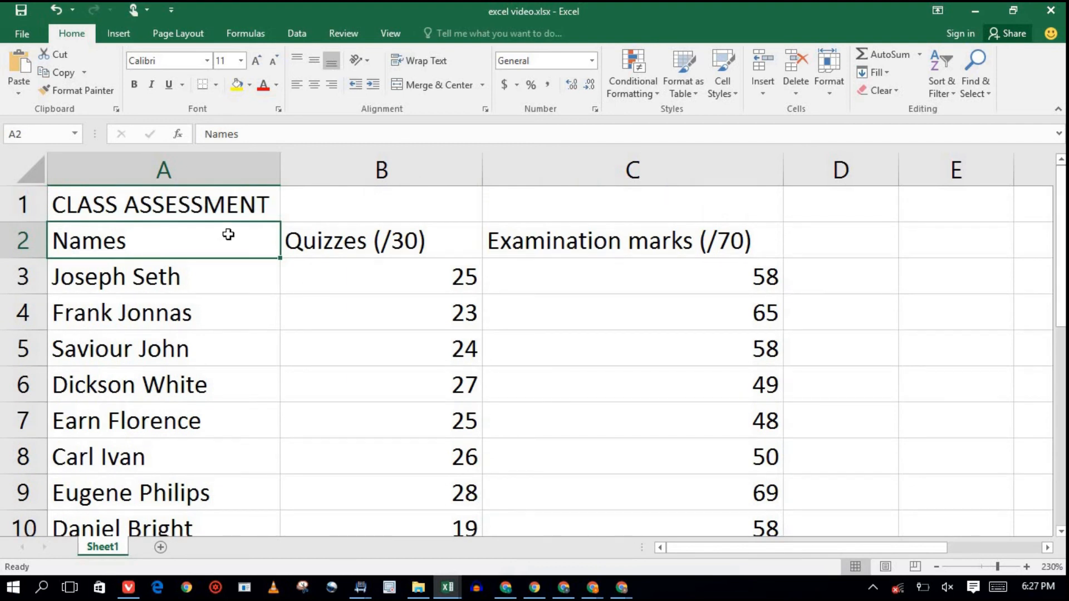
Merge A1:C1 and centre the CLASS ASSESSMENT title across it.
left_click(256, 199)
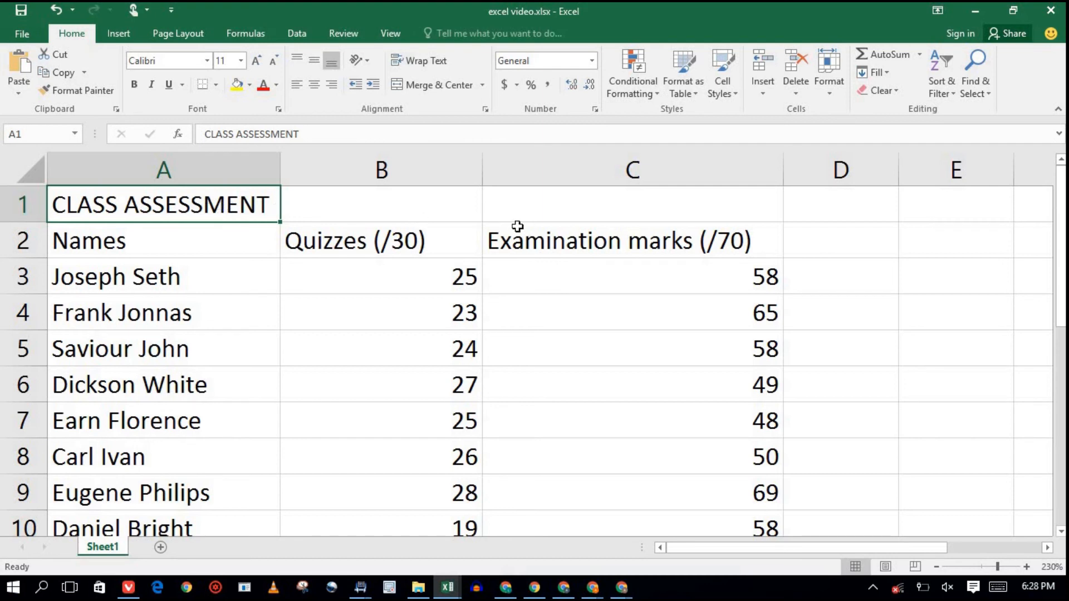
left_click_drag(265, 209, 572, 195)
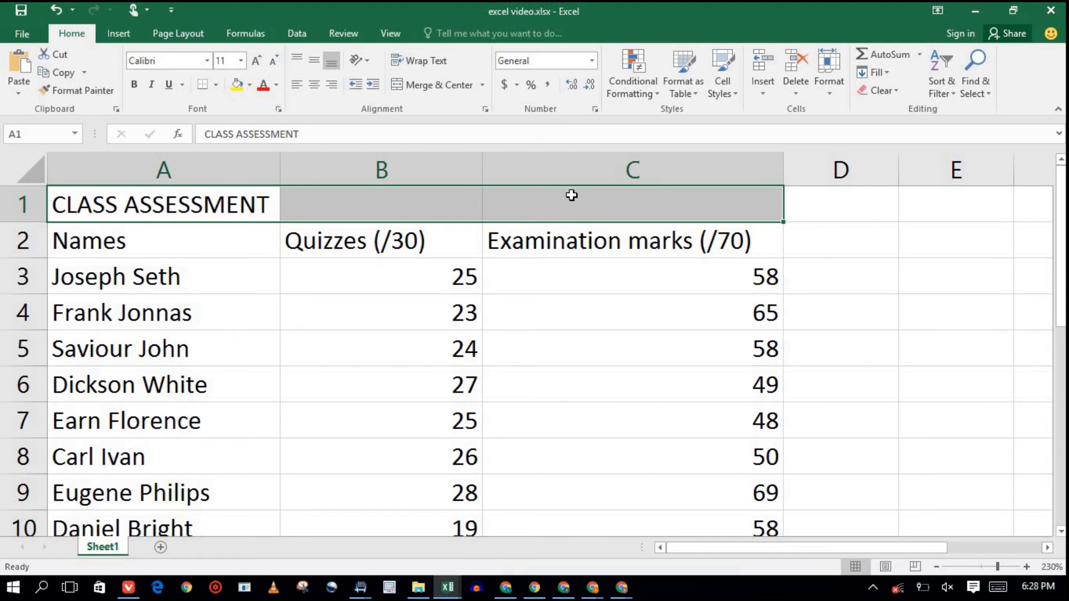
left_click(424, 85)
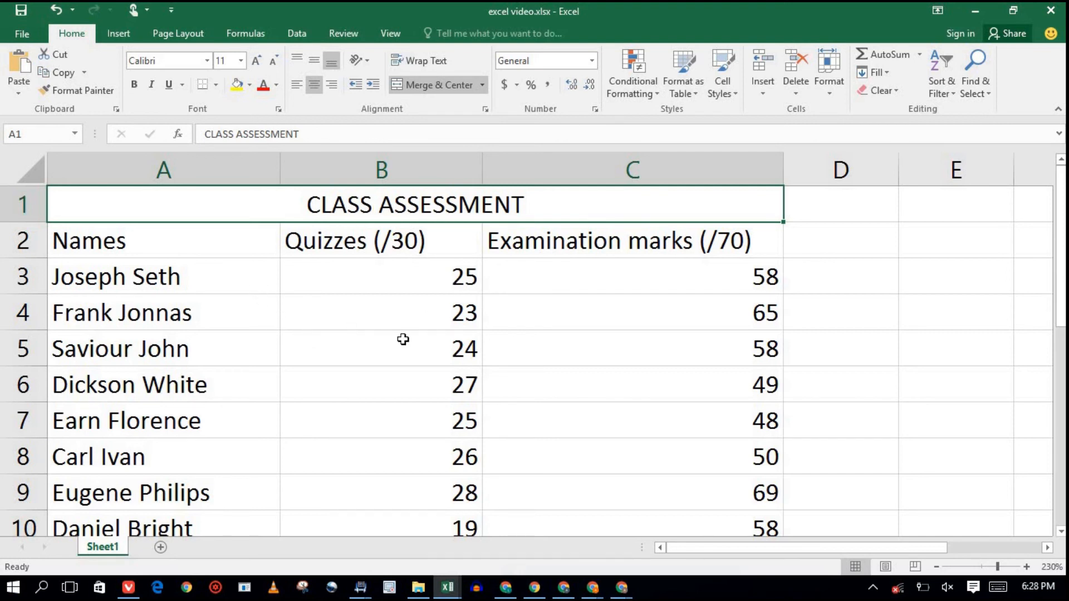
double_click(401, 205)
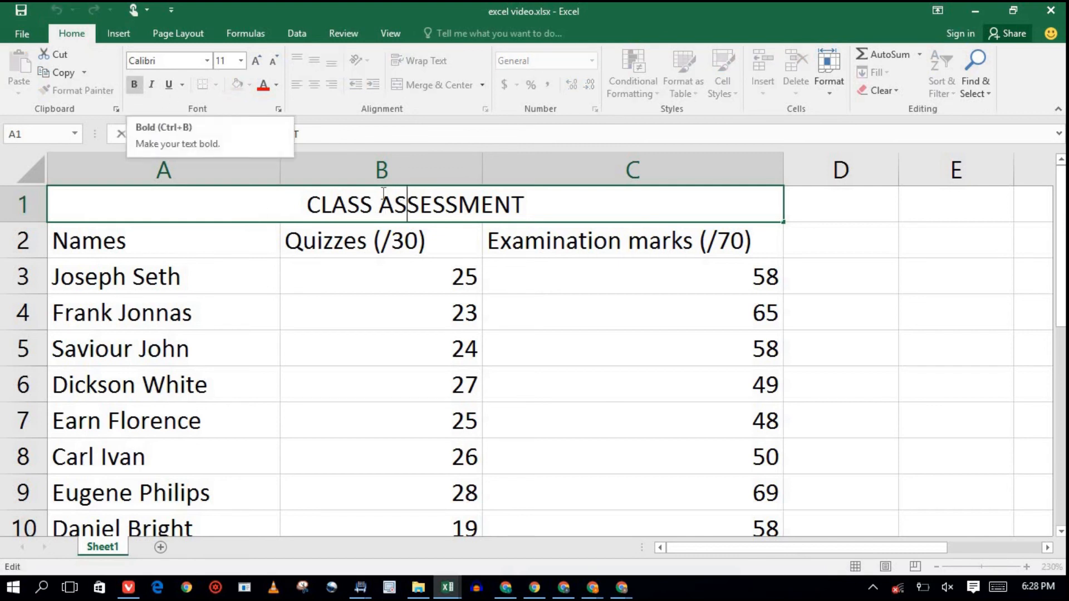
left_click_drag(526, 203, 286, 202)
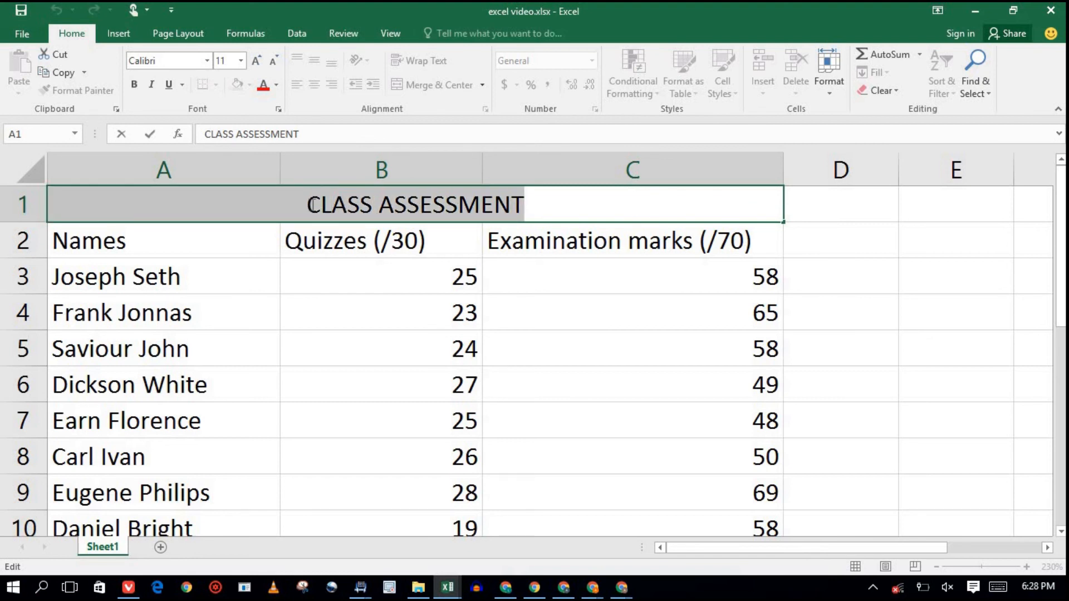
mouse_move(311, 205)
left_click(135, 84)
left_click(132, 88)
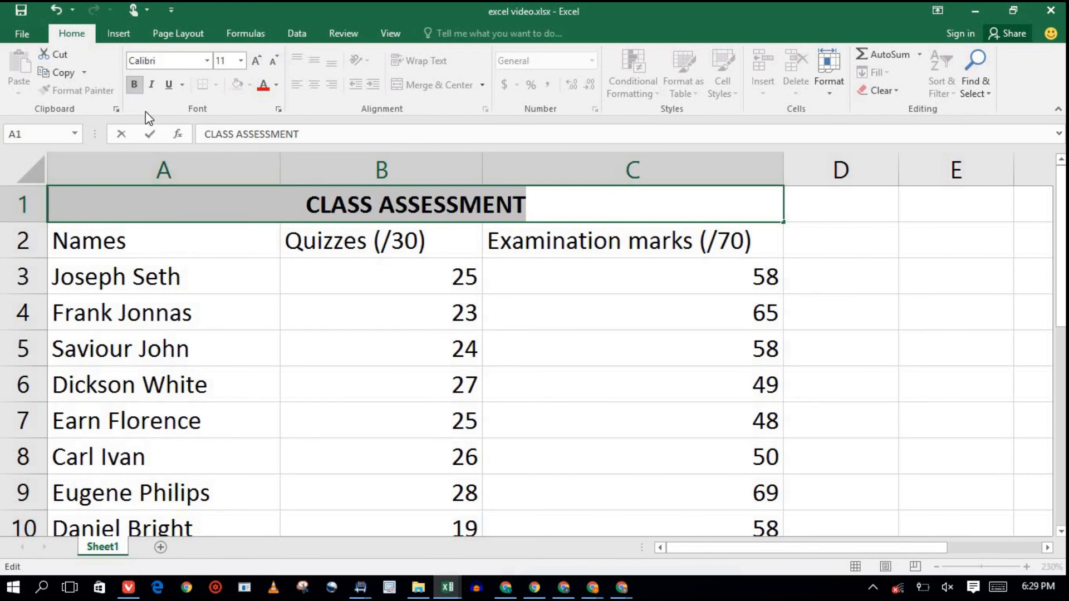
left_click(132, 84)
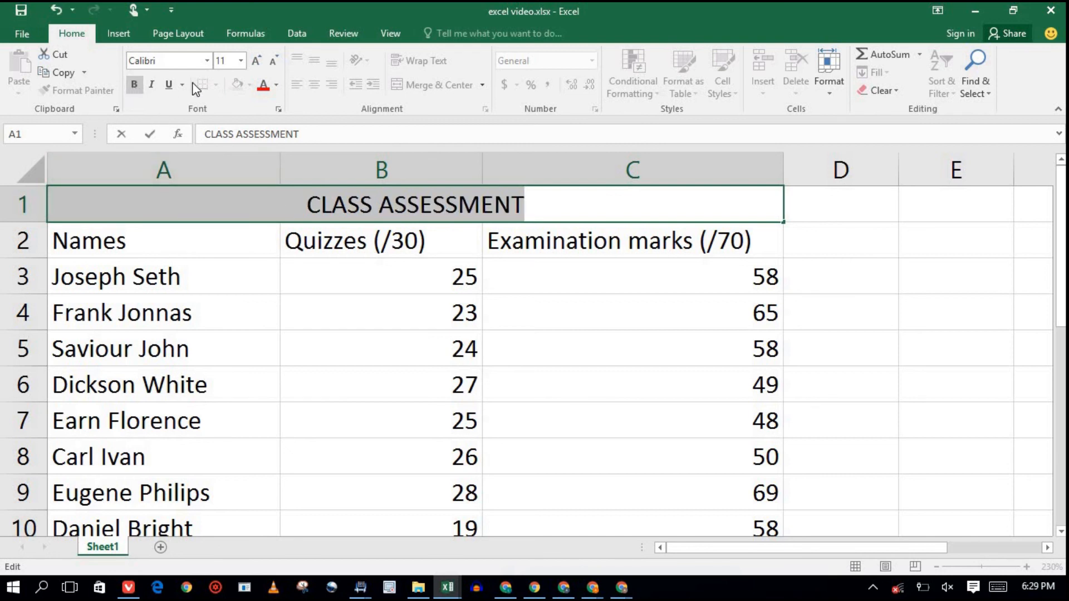
left_click(241, 61)
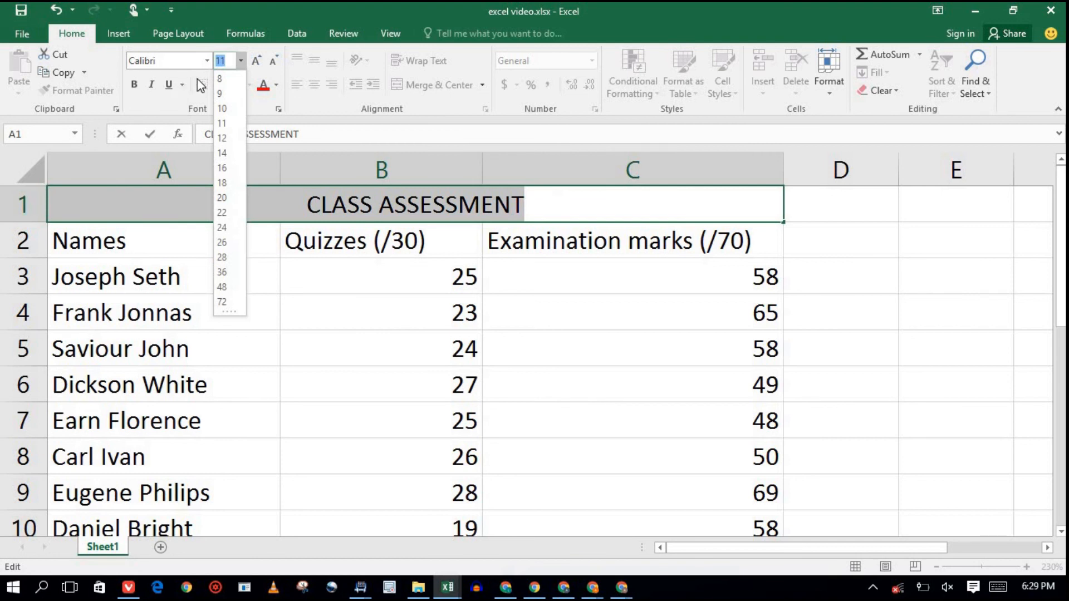
left_click(277, 85)
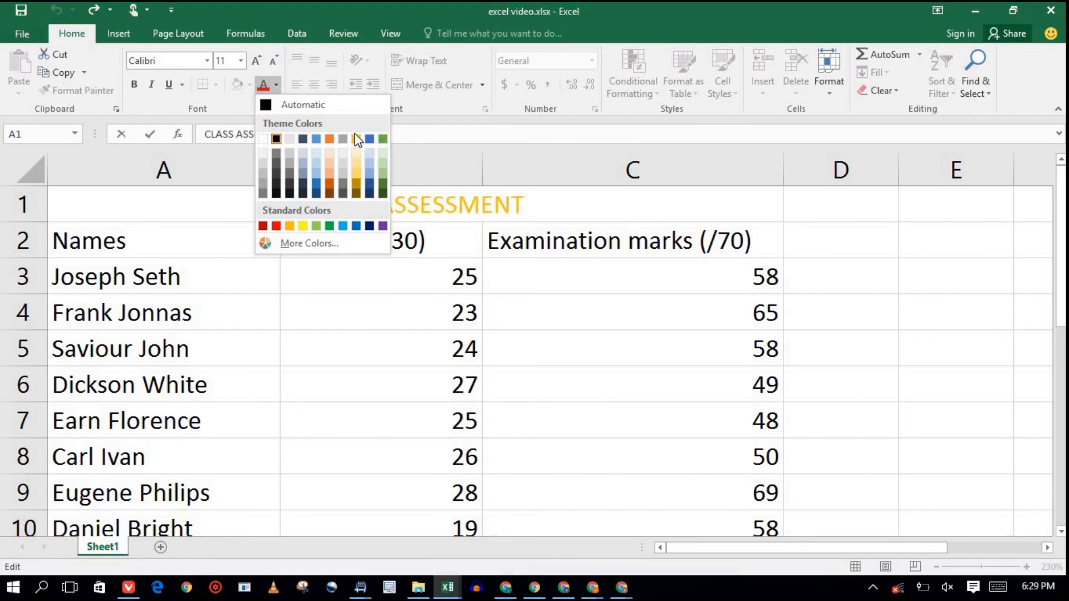
left_click(584, 195)
left_click(608, 224)
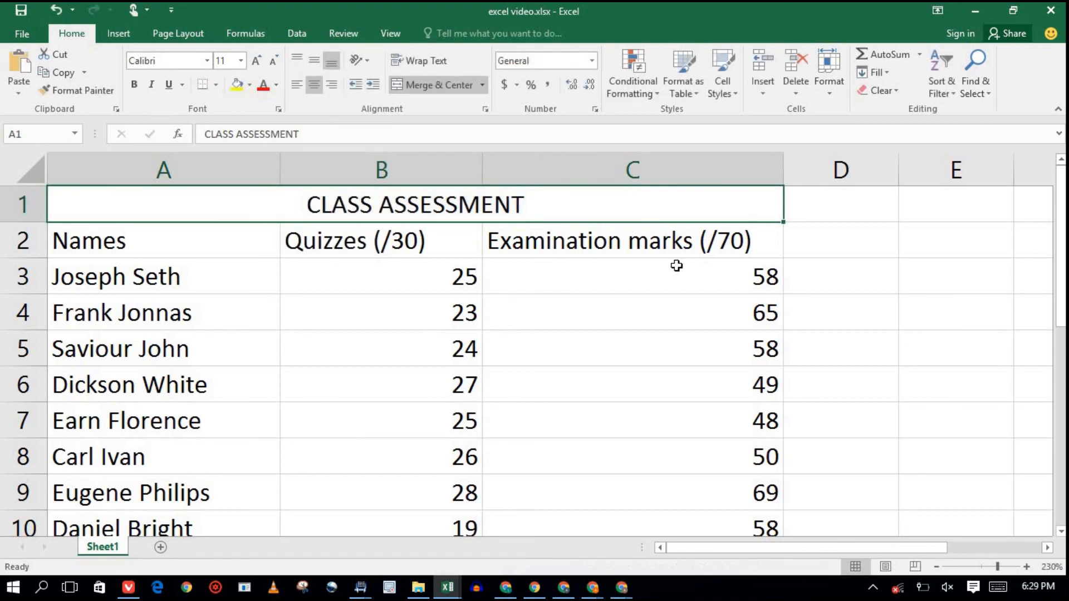
left_click(822, 239)
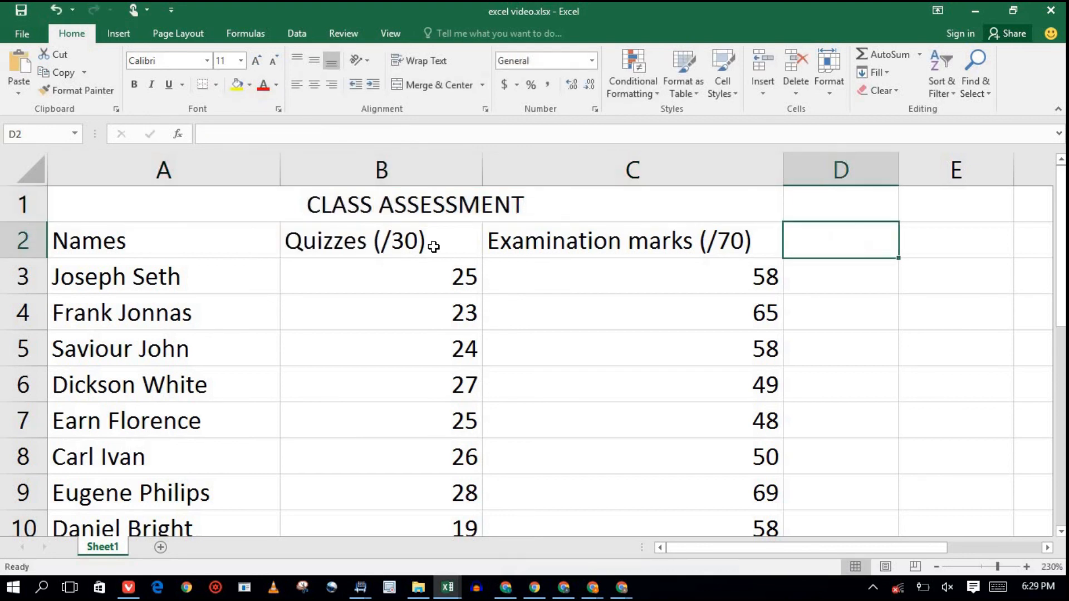
left_click(429, 204)
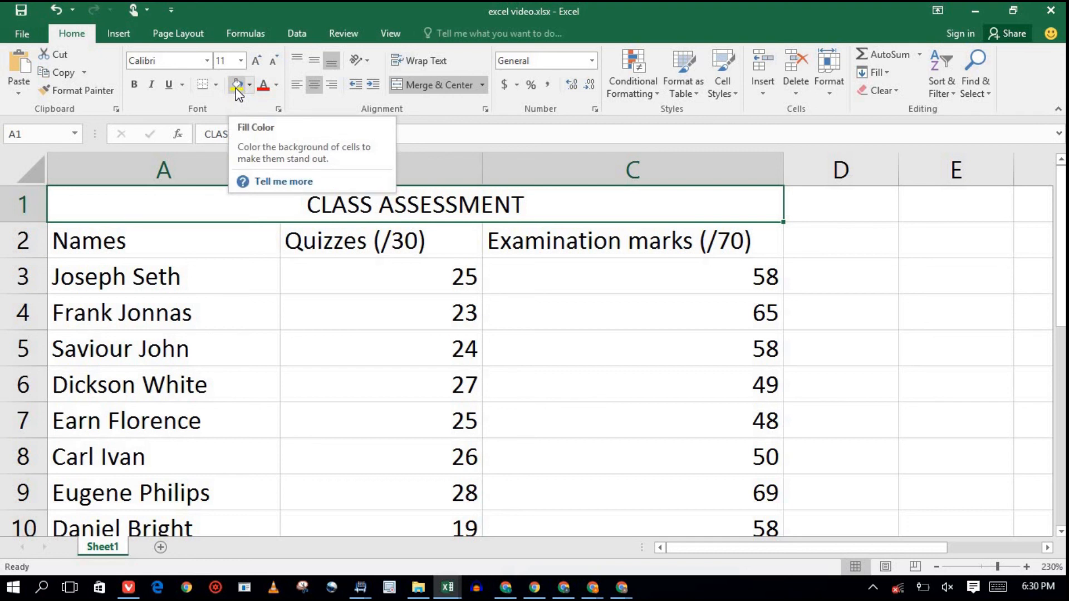
left_click(250, 85)
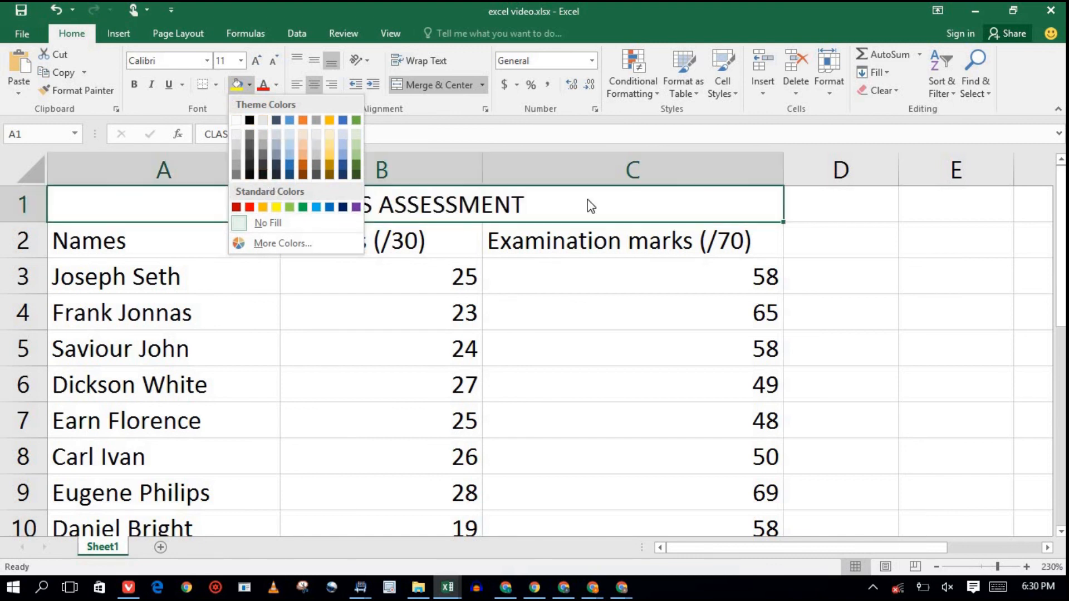
left_click(856, 206)
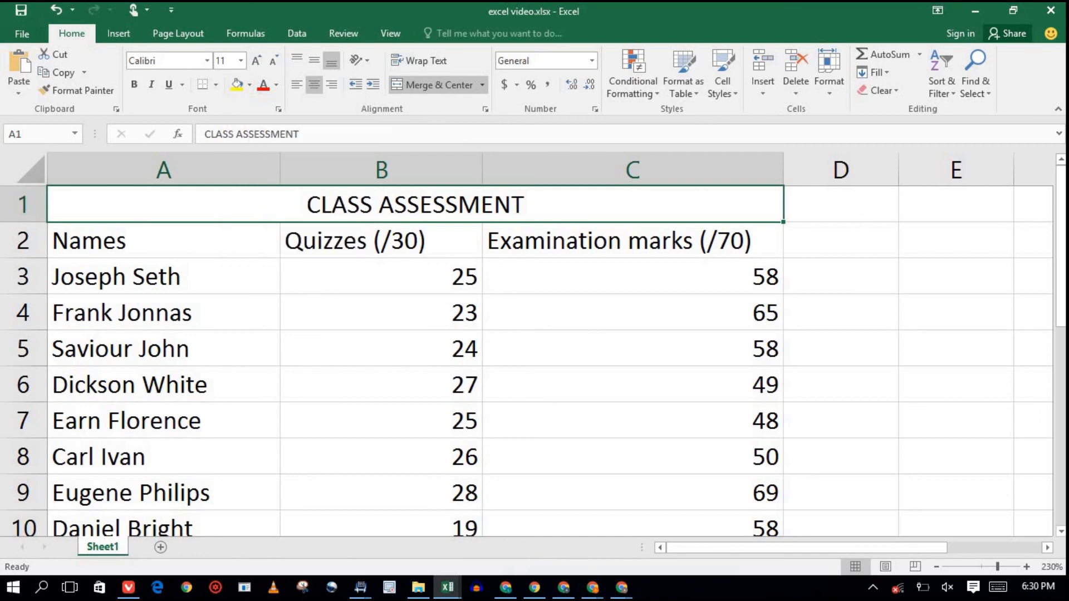
scroll(535, 362, "down", 2)
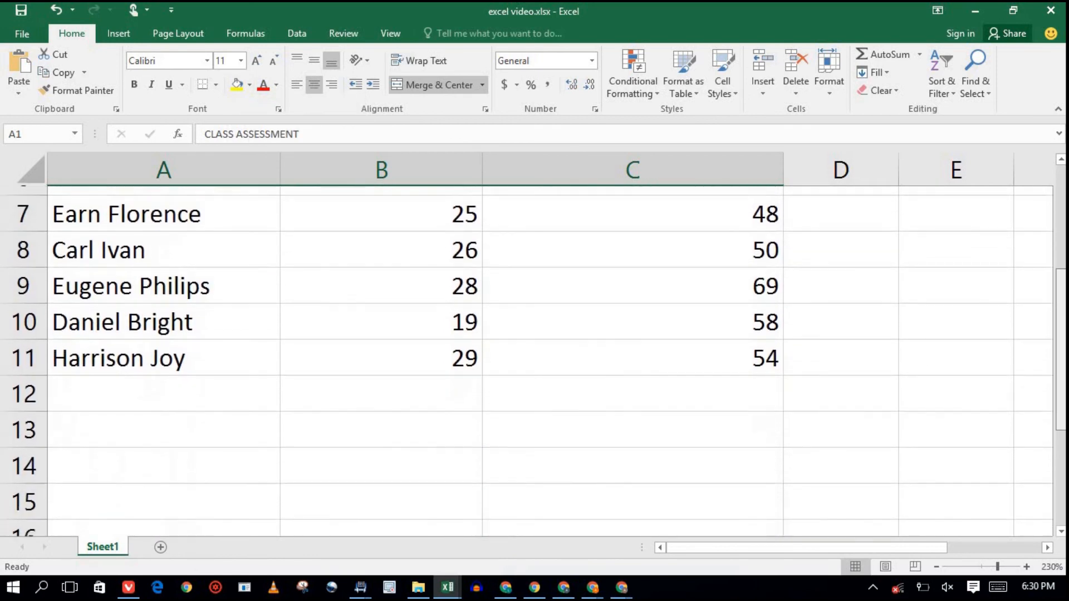
scroll(535, 362, "up", 1)
scroll(535, 362, "up", 1)
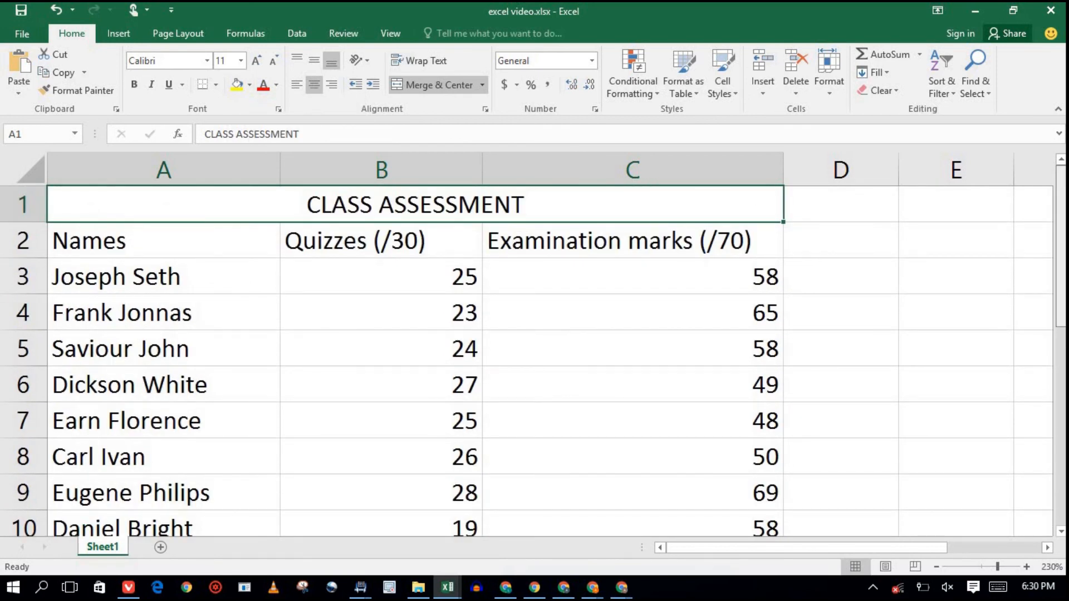
scroll(535, 362, "down", 1)
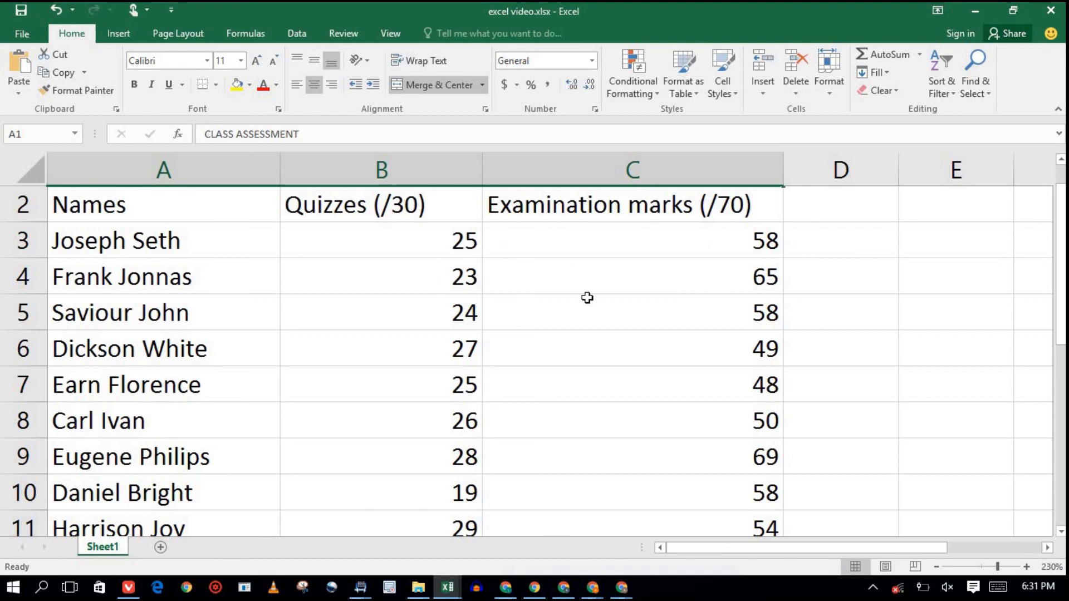
left_click_drag(1059, 351, 1063, 289)
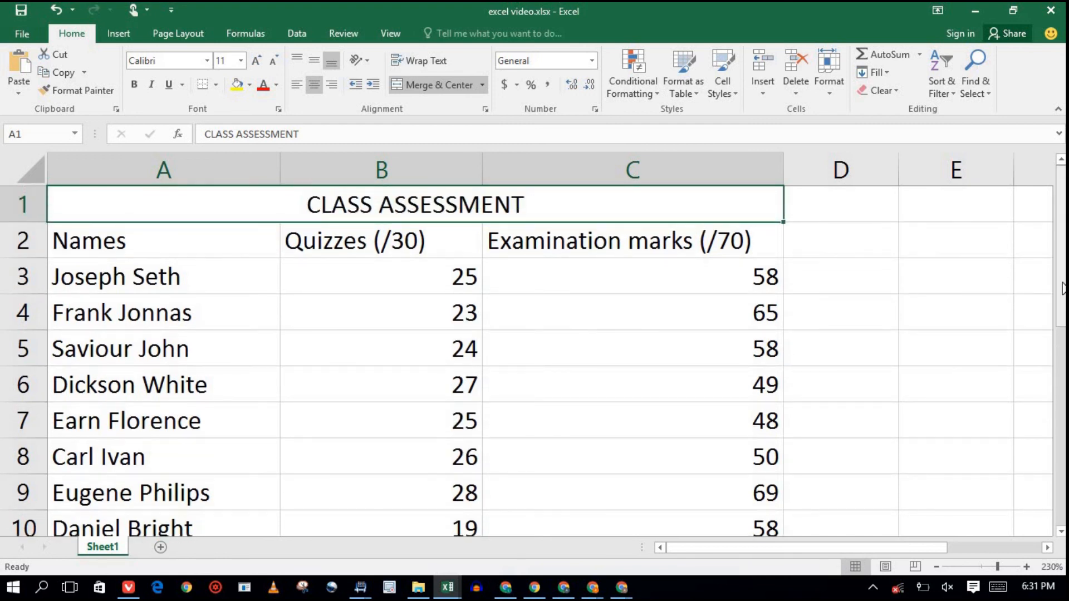